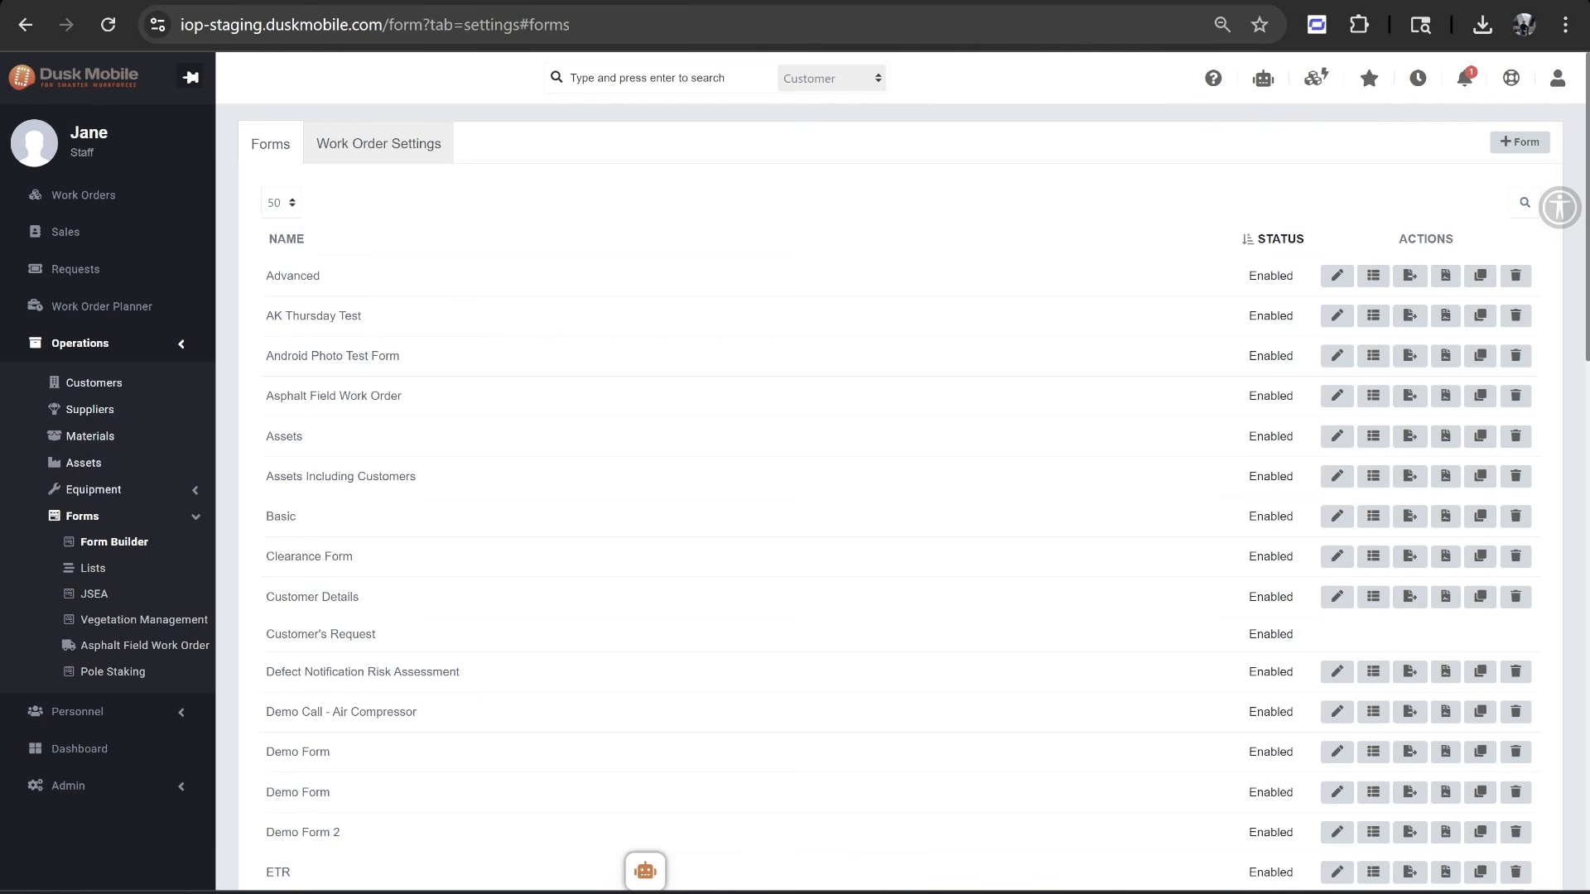
# Review the types, operations and categories in the work order settings, and return to the forms list
pyautogui.click(397, 145)
pyautogui.scroll(-7, 407, 375)
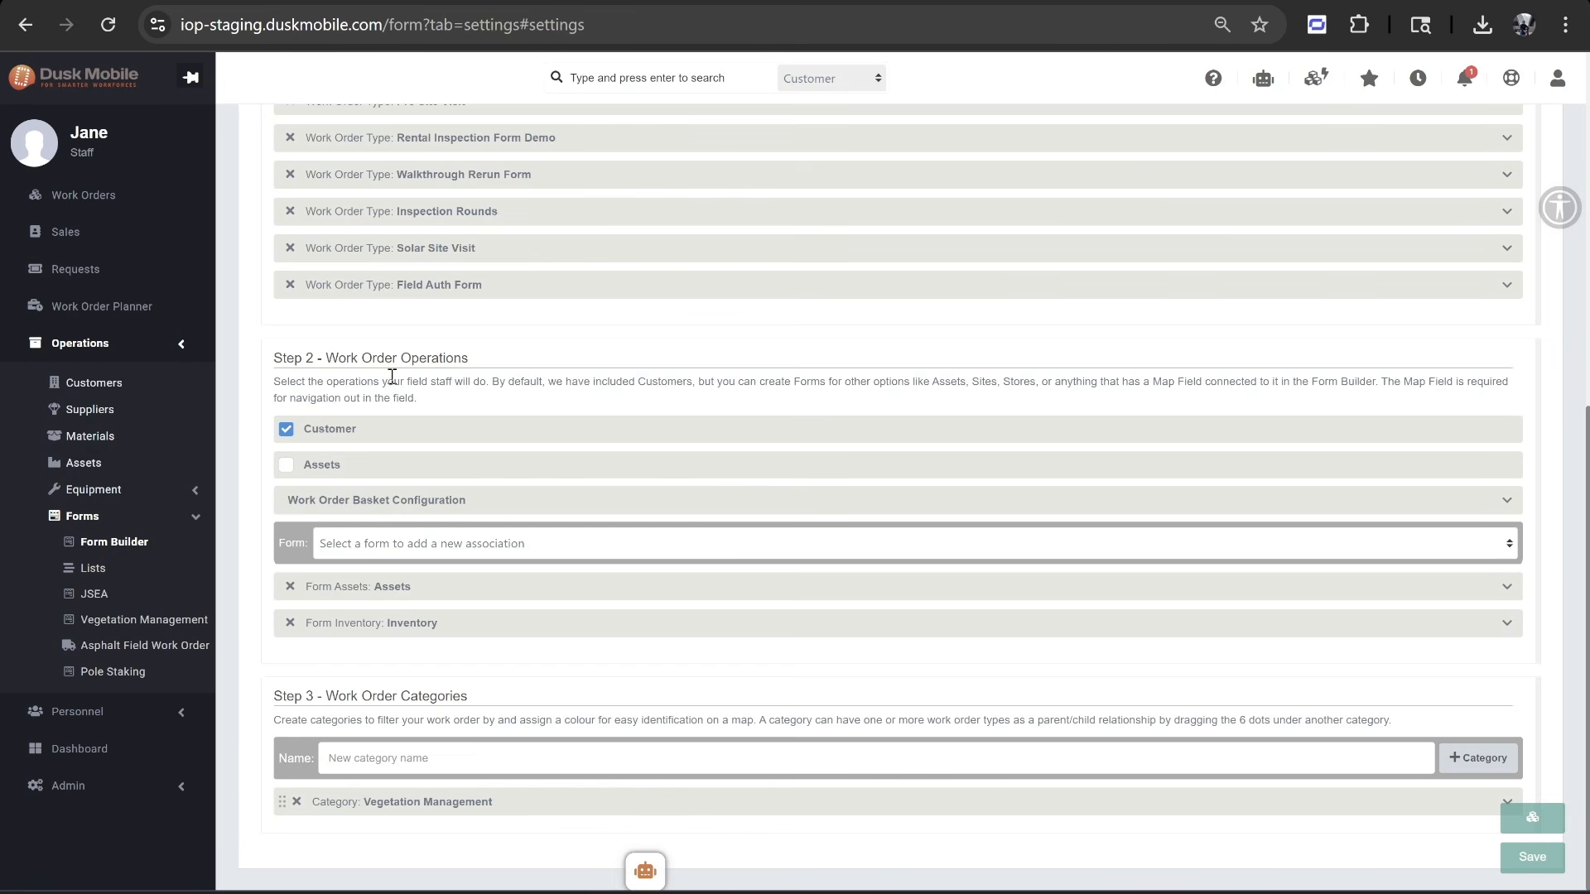
pyautogui.scroll(8, 393, 377)
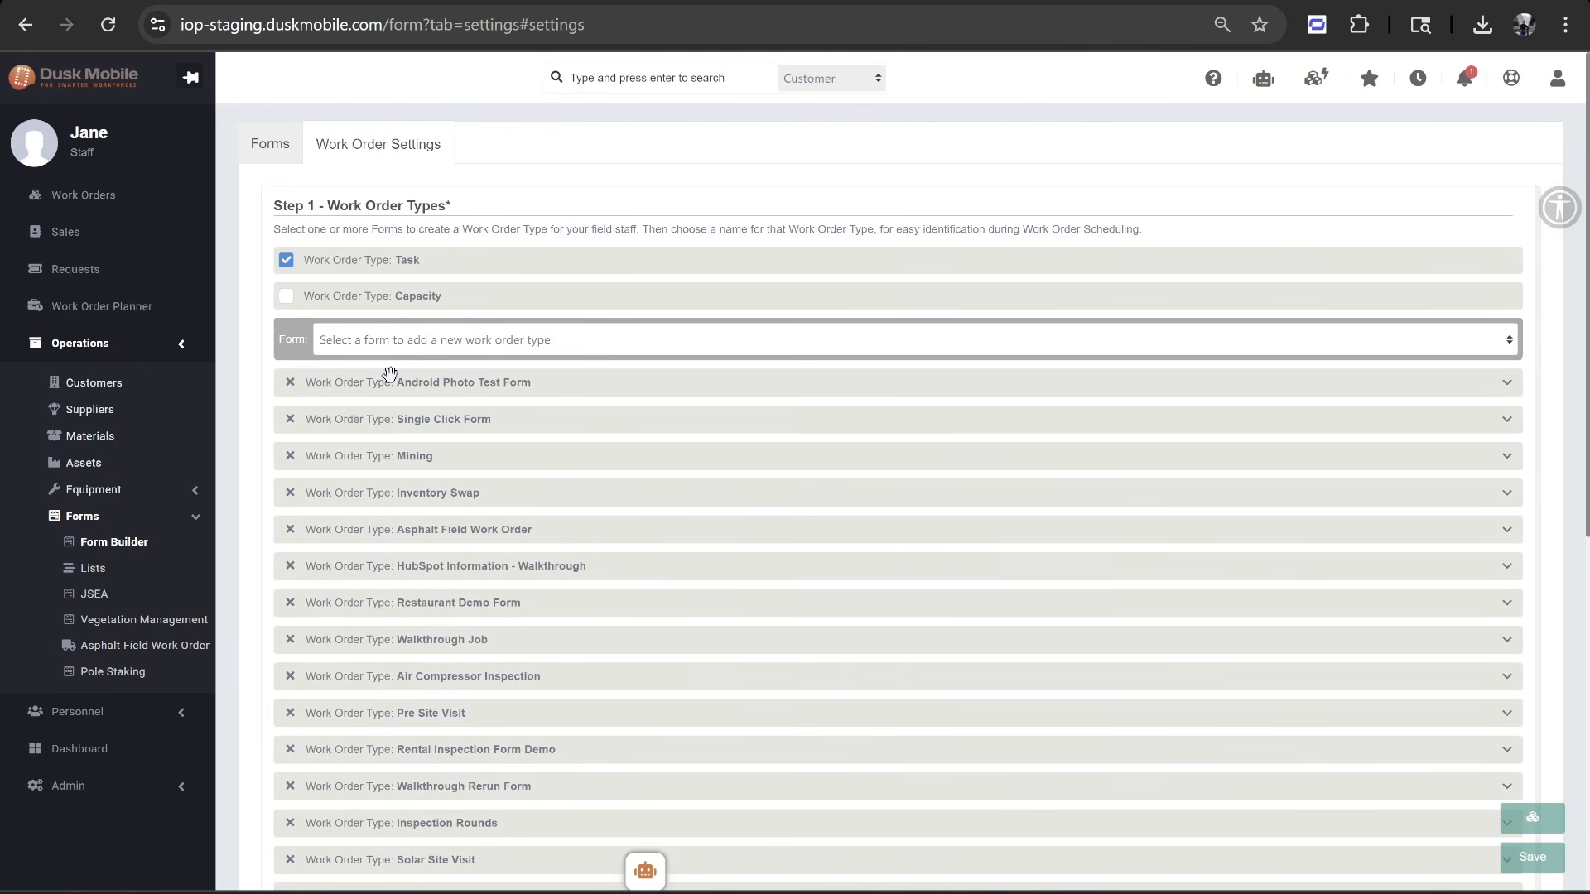
pyautogui.click(260, 143)
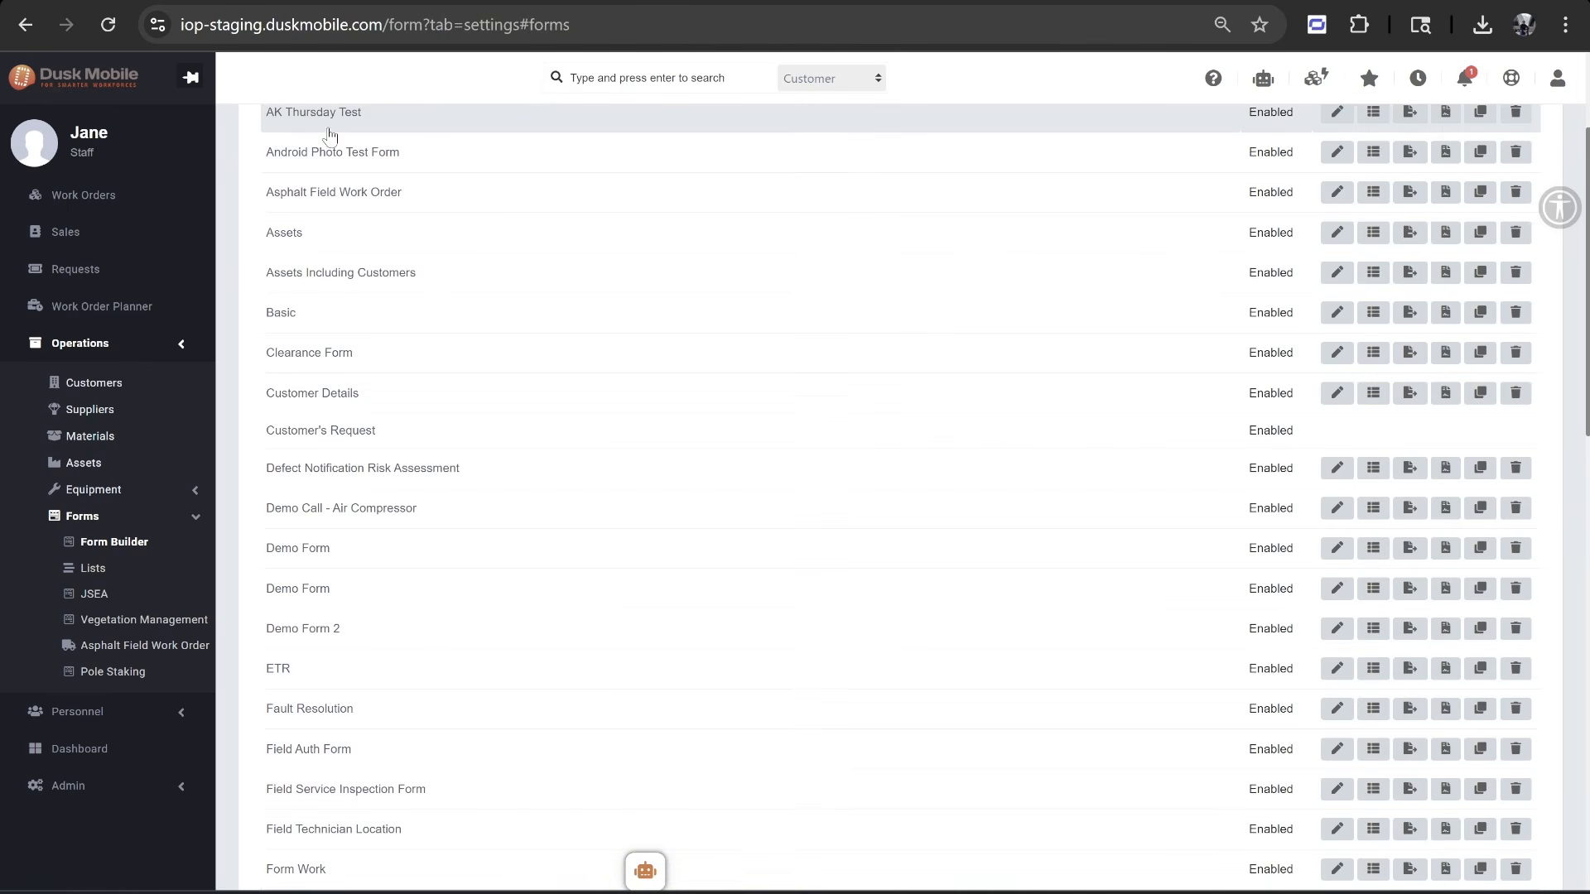
# Create a new blank form named Temporary Infrastructure Location
pyautogui.click(1512, 144)
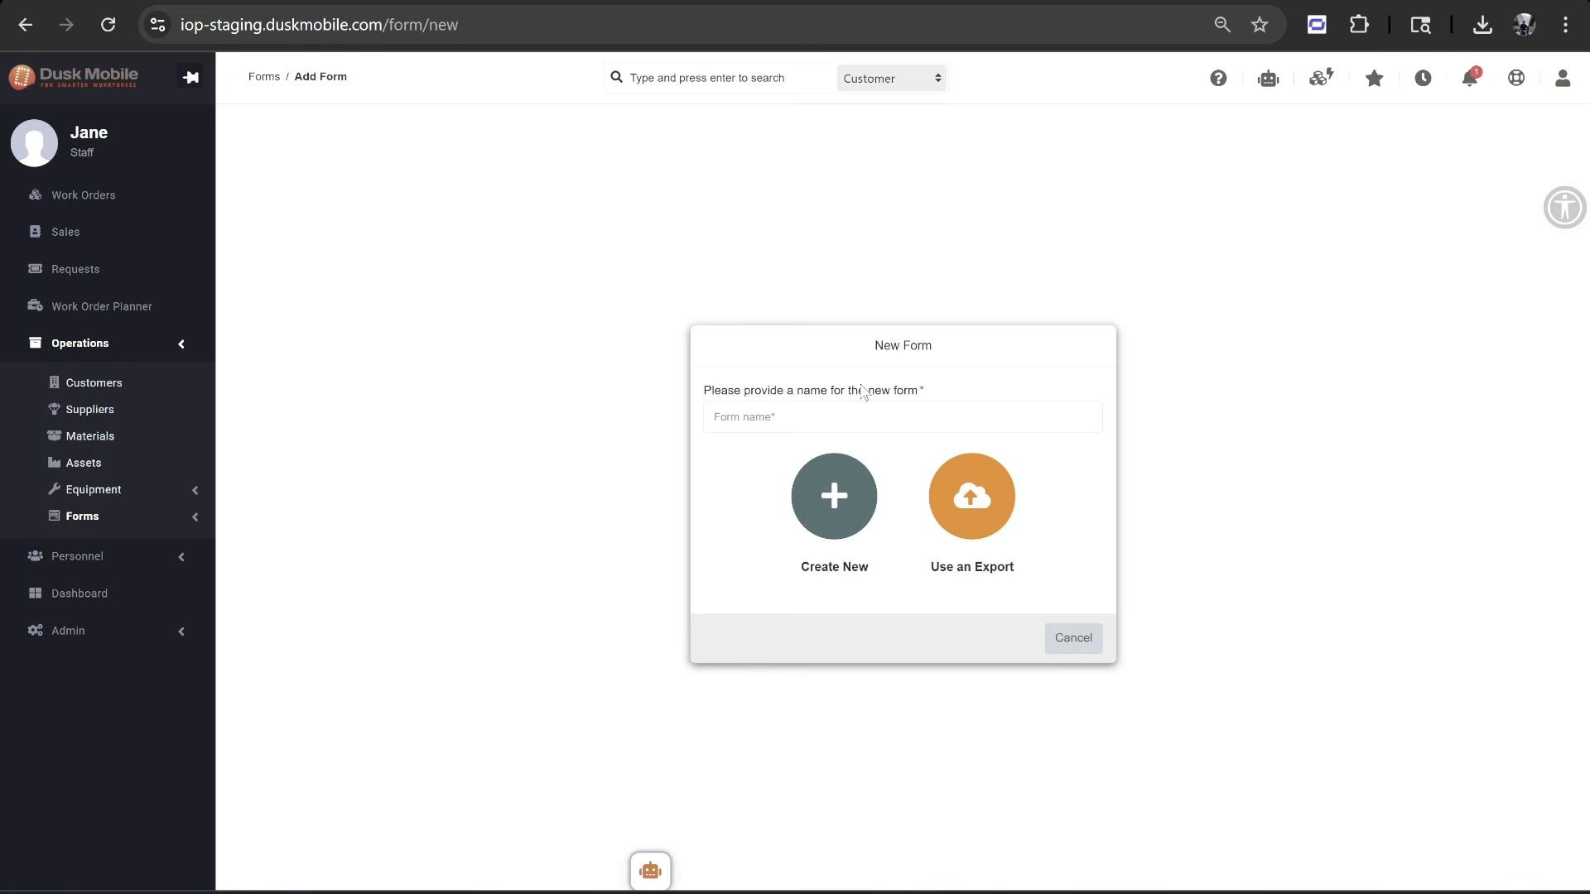
pyautogui.click(884, 417)
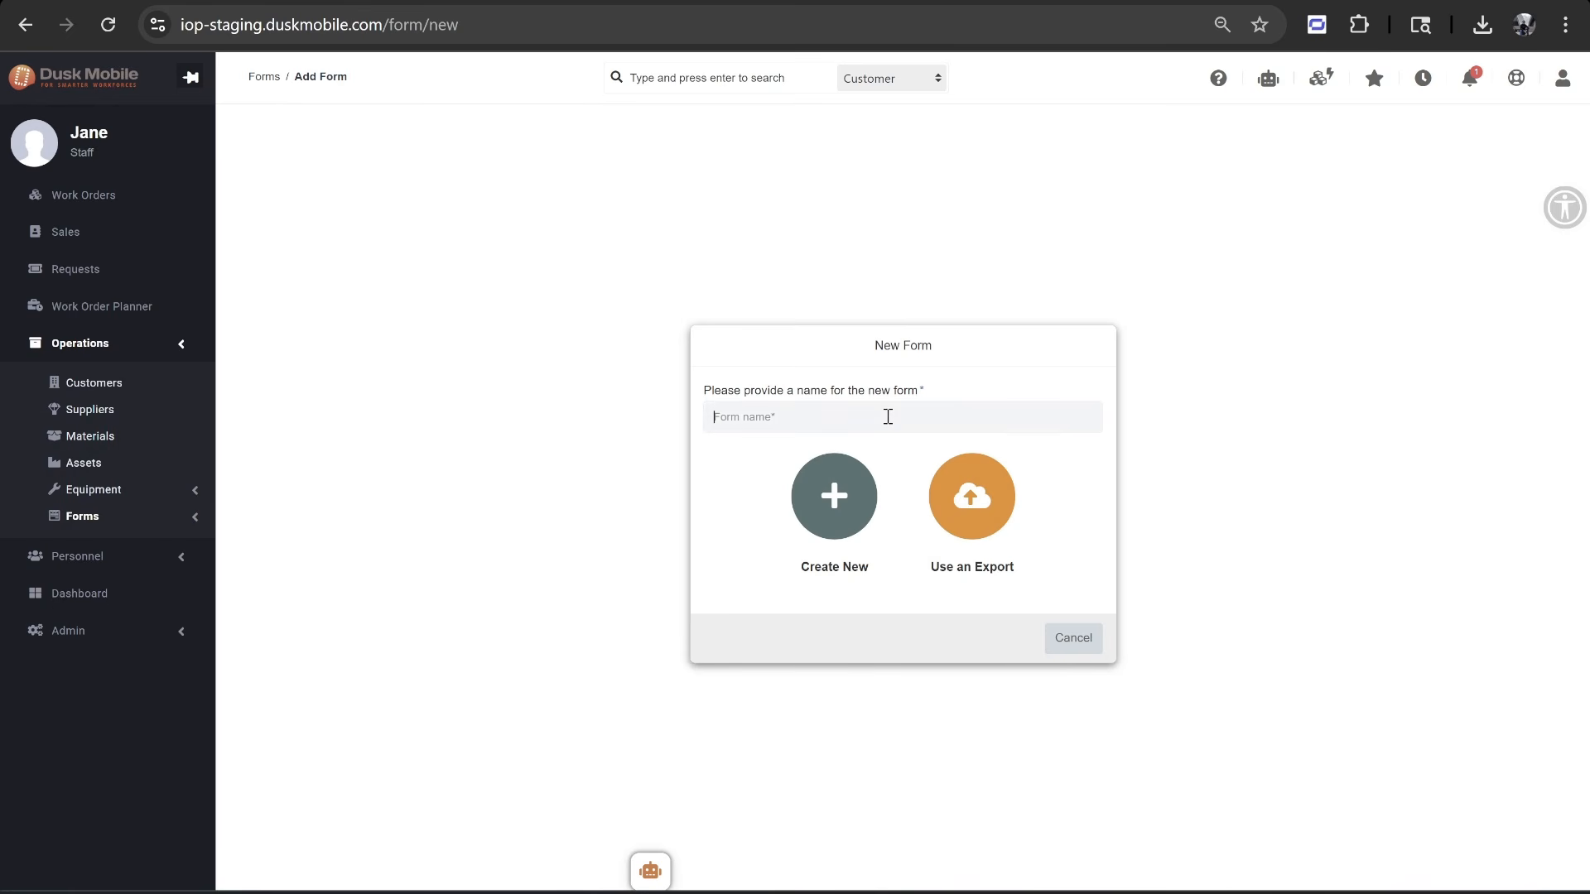
pyautogui.write('Temporary Infrastructure Location')
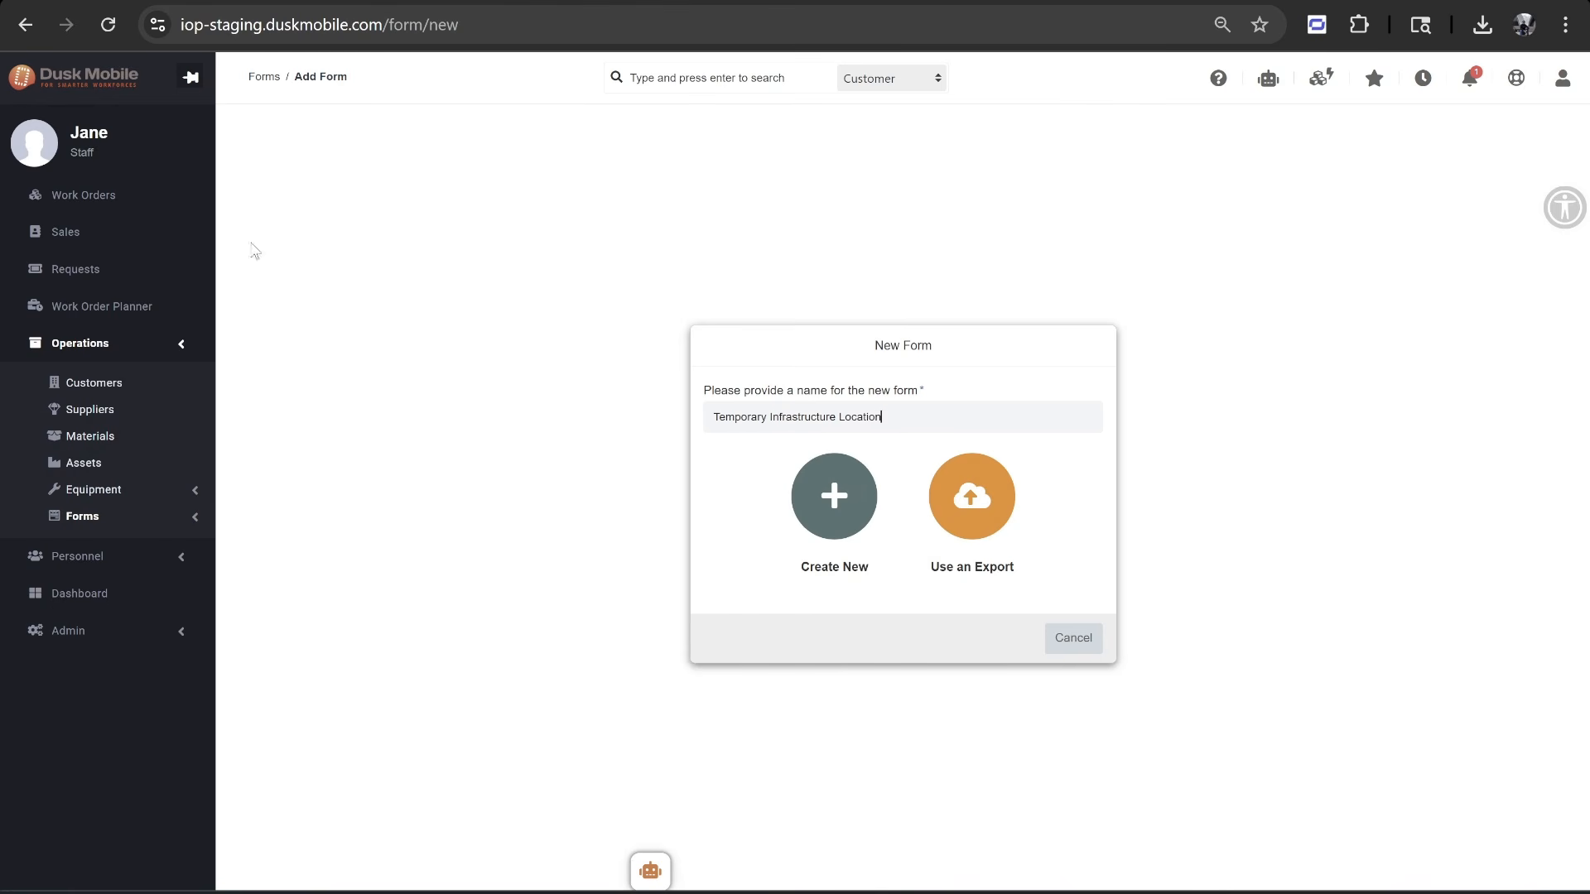
pyautogui.click(106, 518)
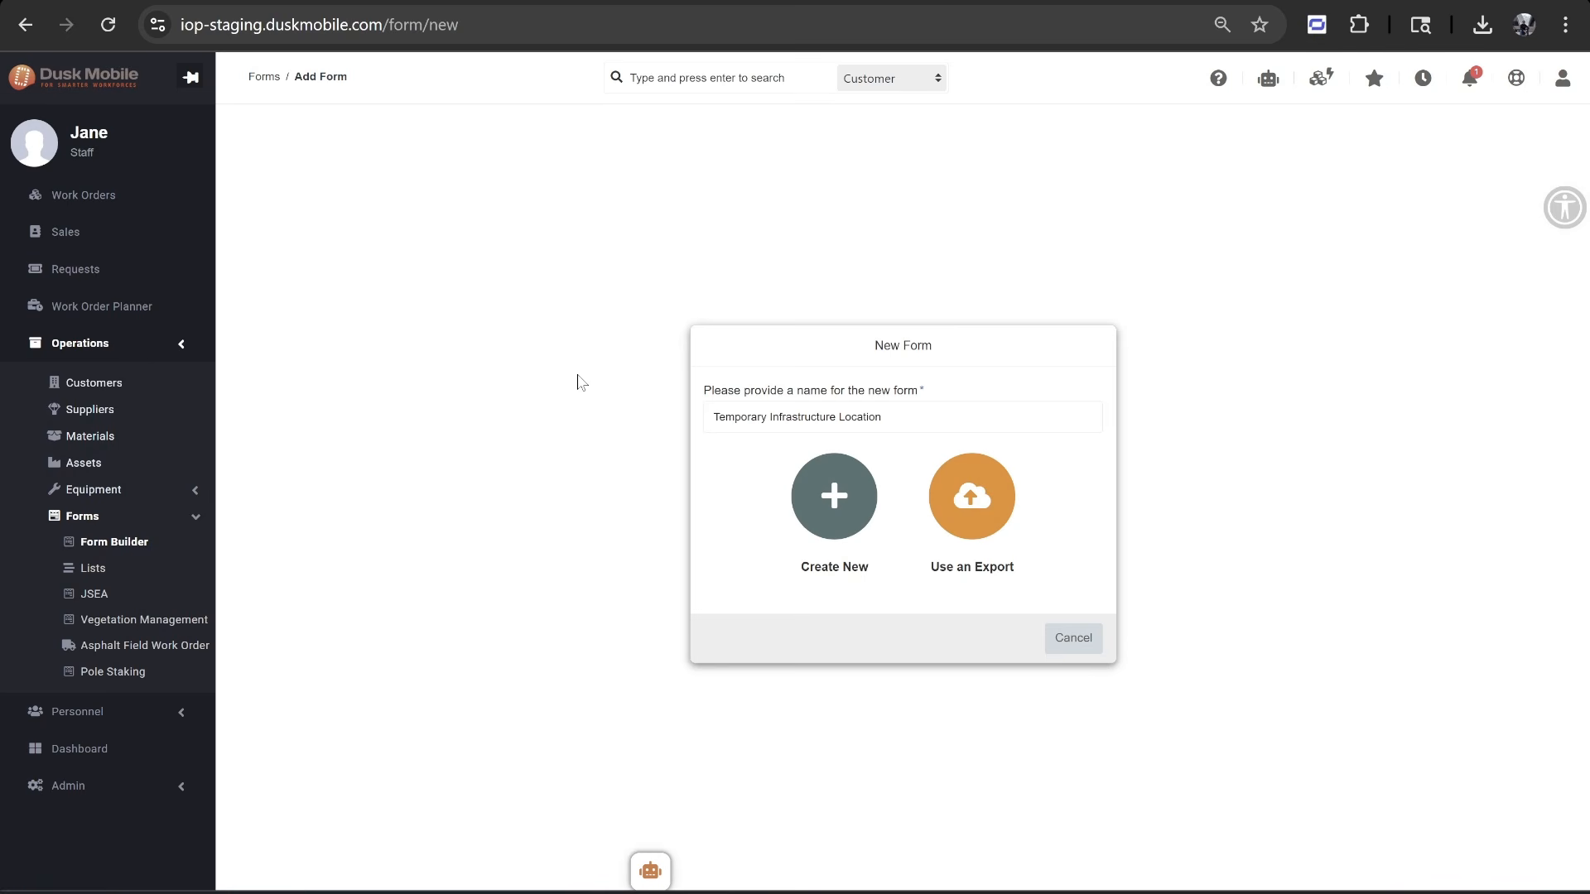
pyautogui.click(851, 497)
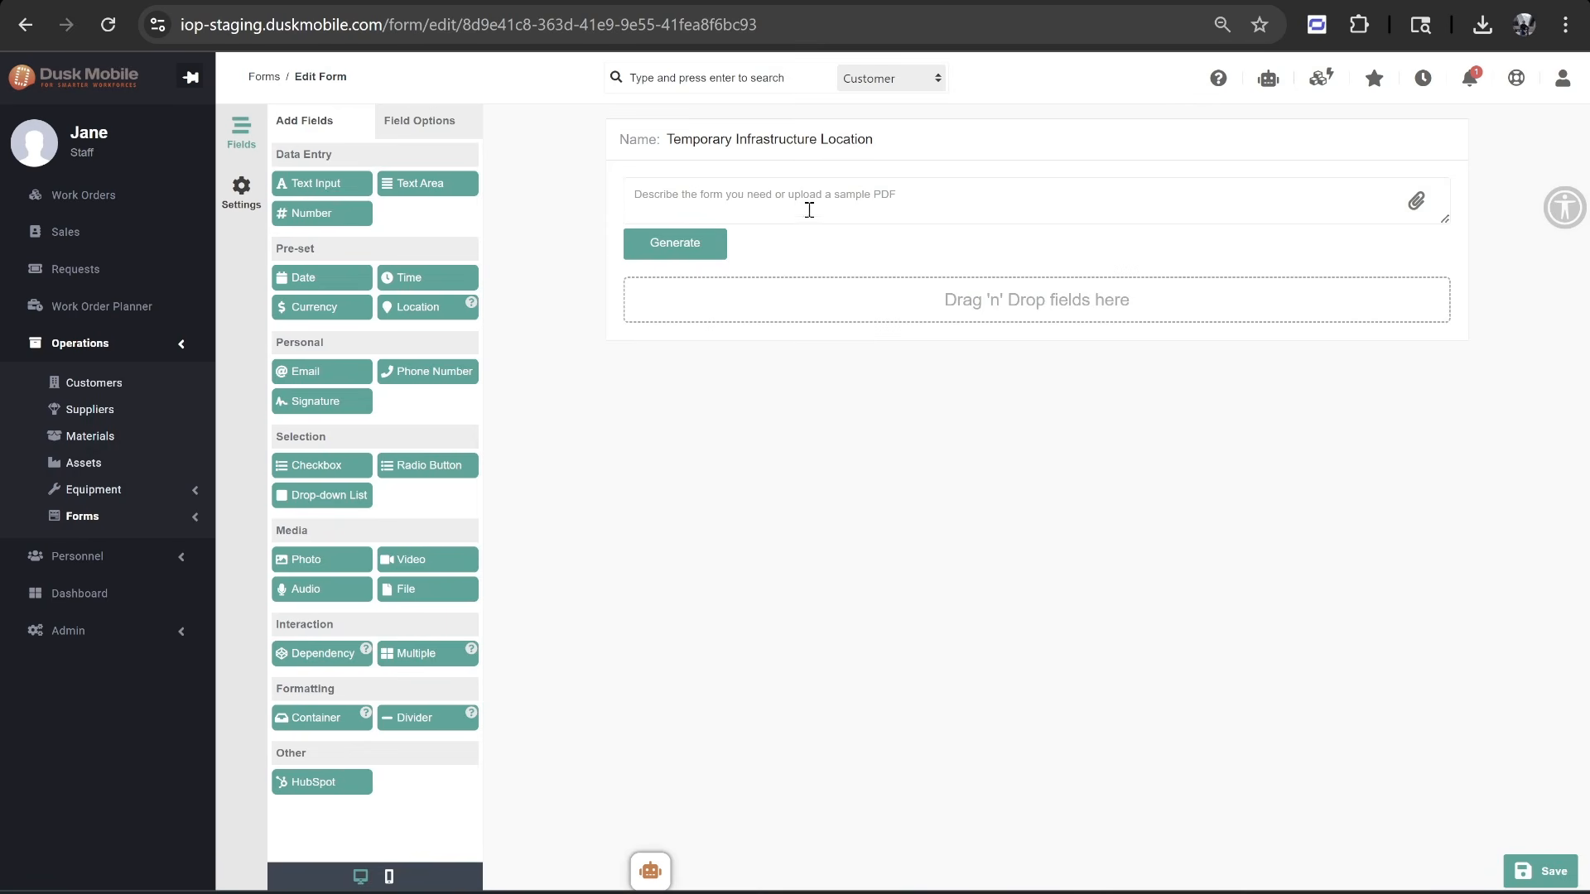
# Generate Location Name, Address, Location Type, Status and Notes fields from a pasted form description, and save the form
pyautogui.click(865, 198)
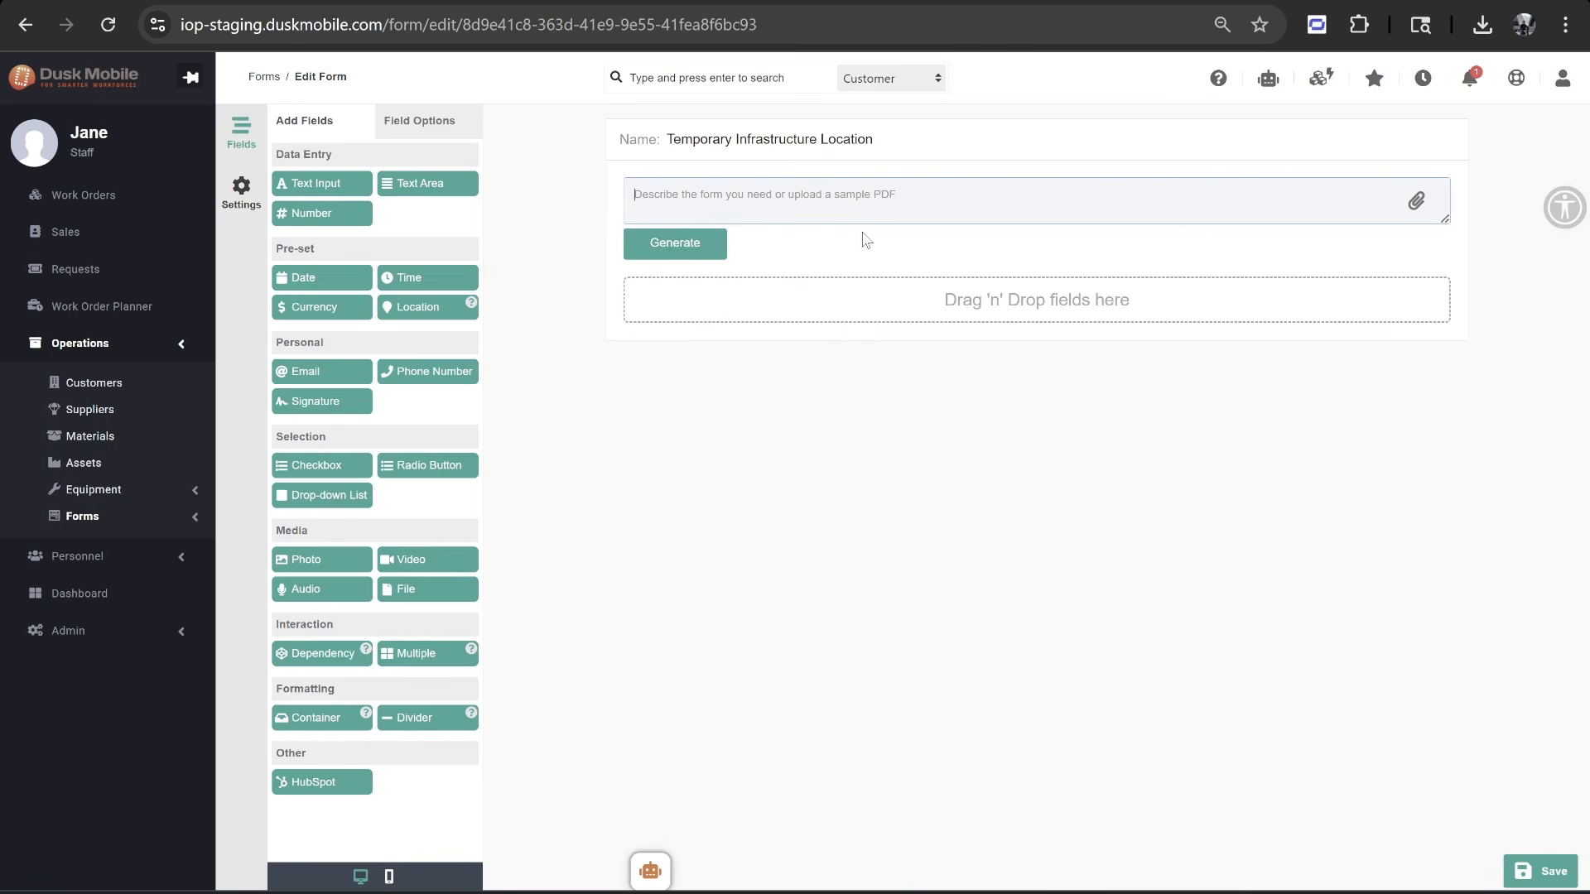
pyautogui.hotkey('ctrl', 'v')
pyautogui.click(710, 250)
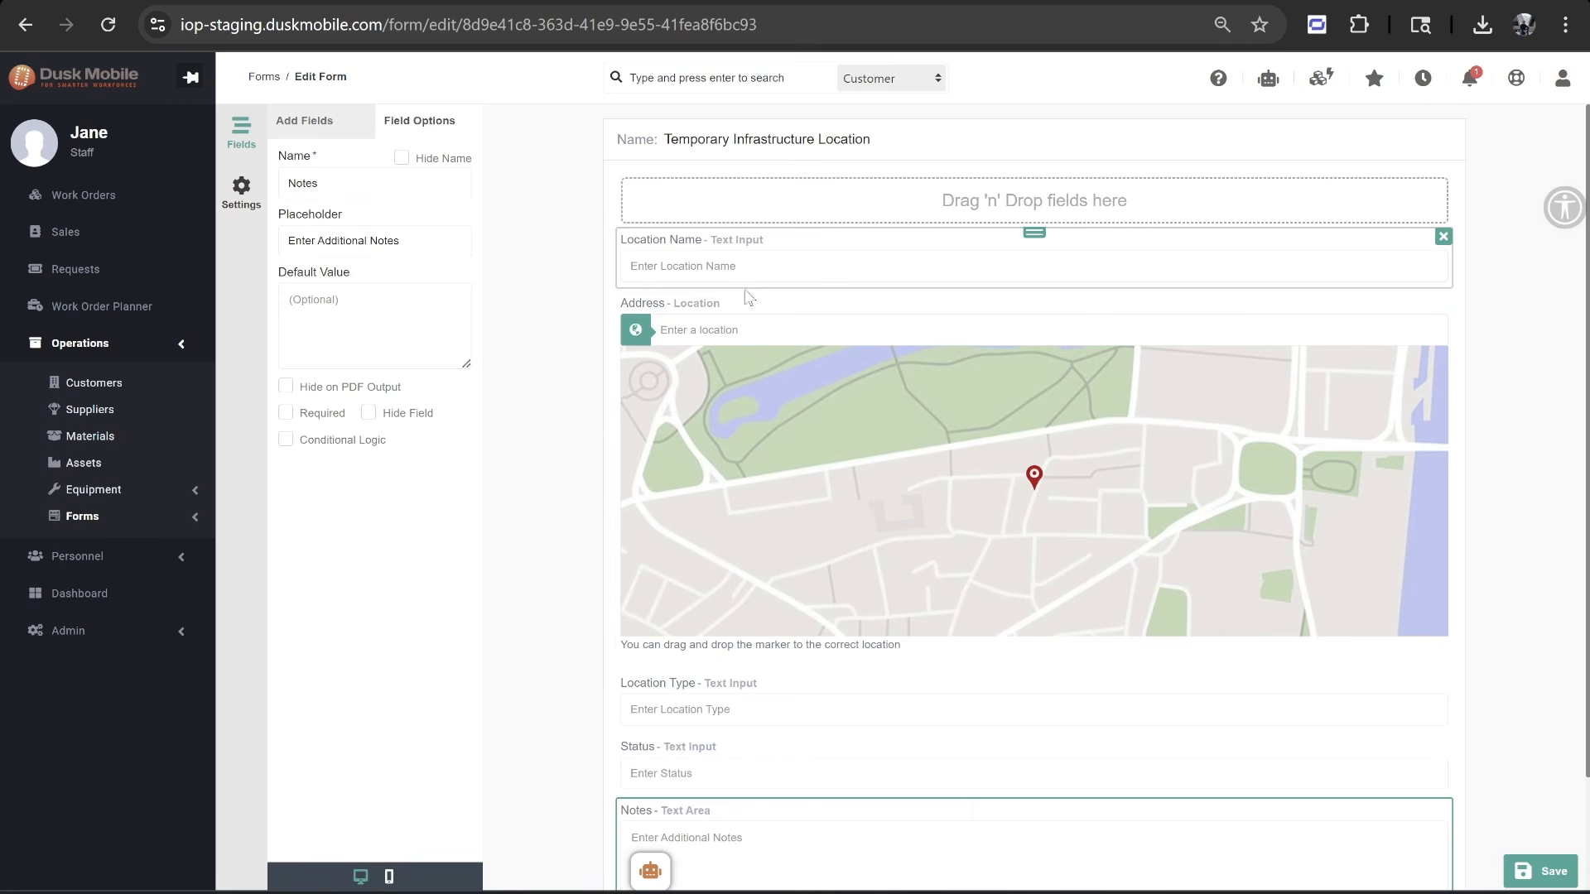
pyautogui.scroll(-2, 753, 675)
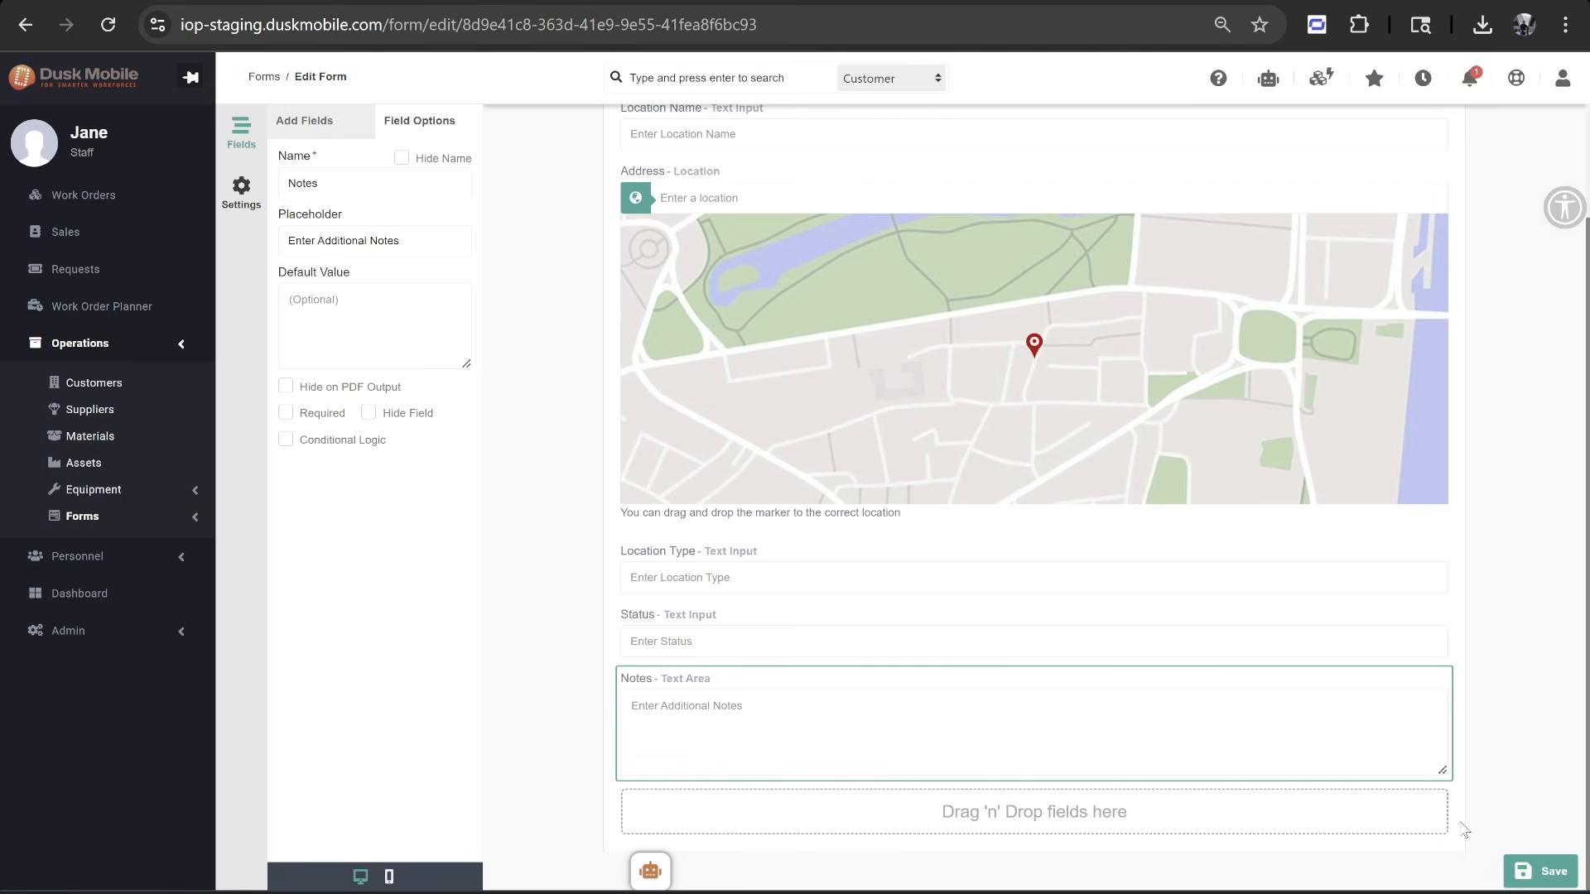
pyautogui.click(1545, 871)
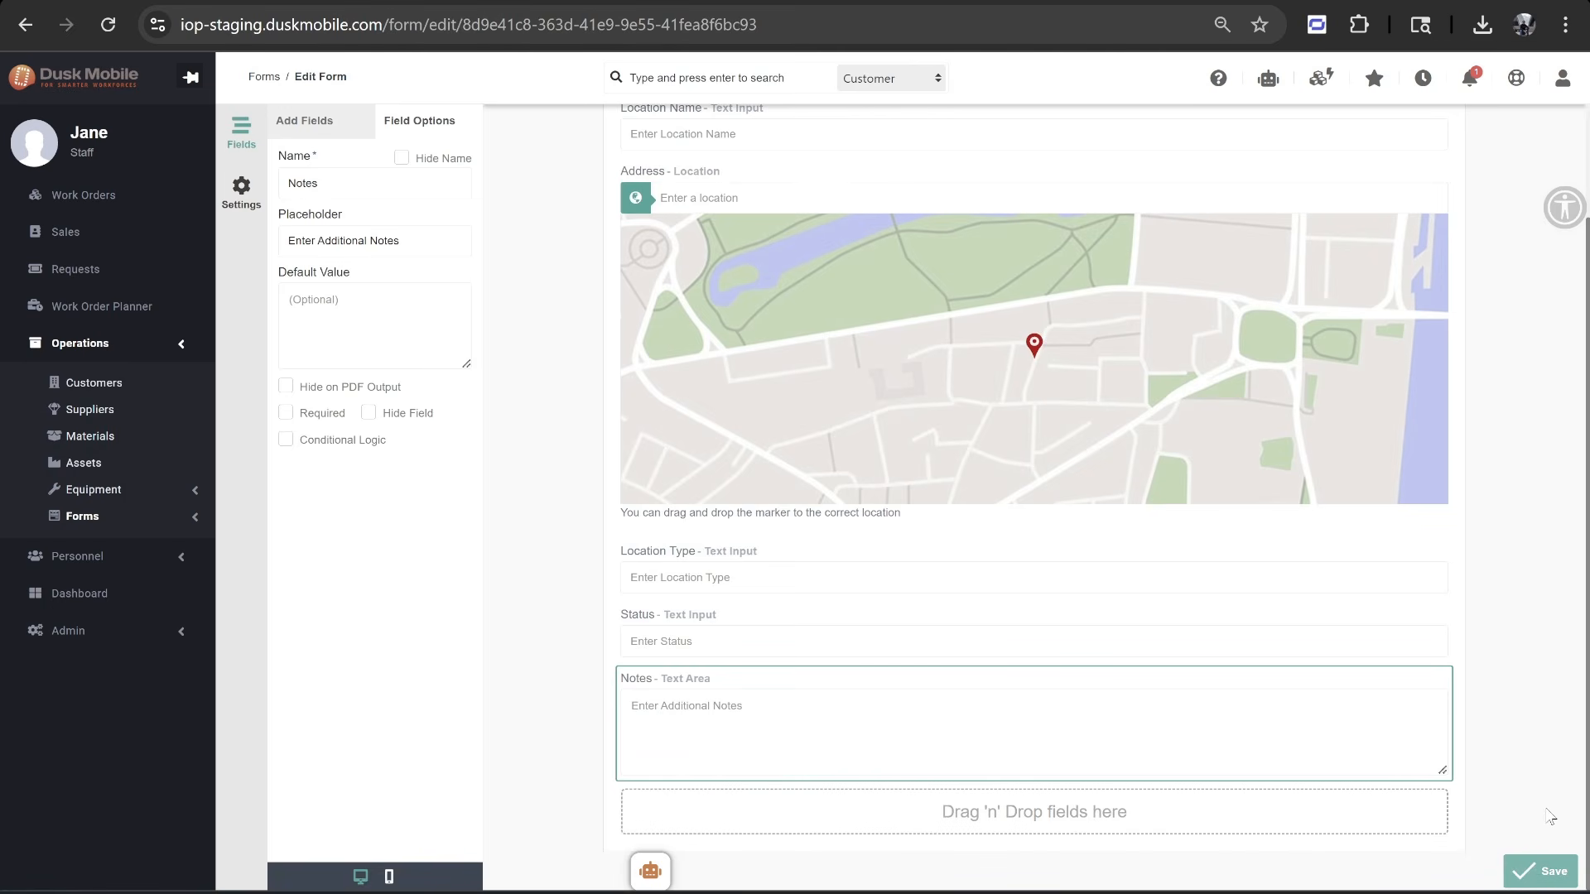
# Add Location Name, Address and Location Type as list view columns in the form's settings, and save them
pyautogui.click(240, 207)
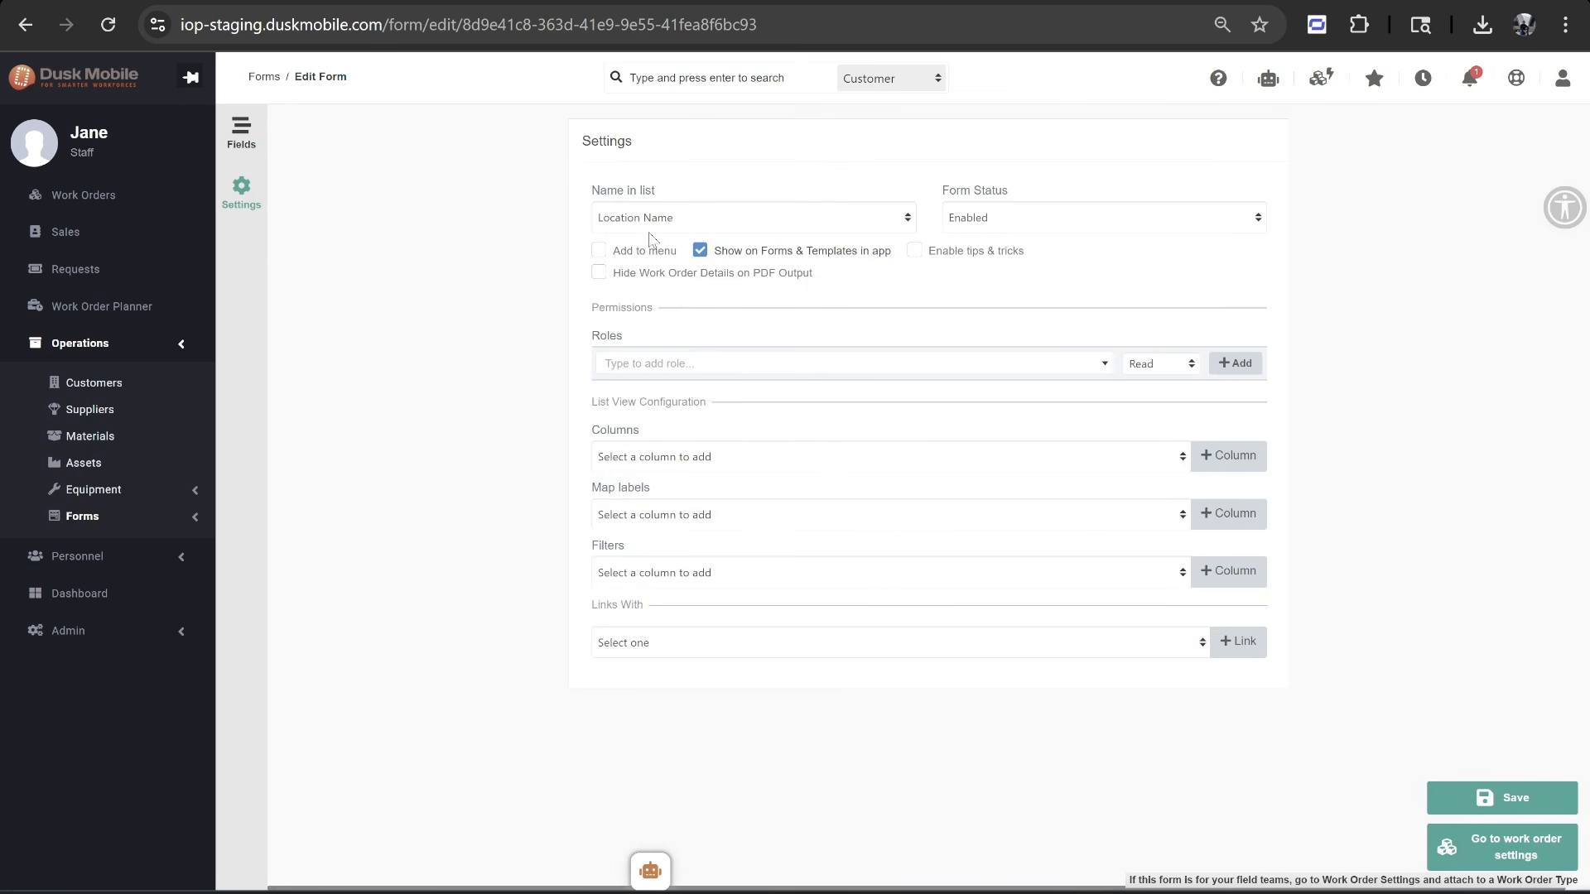
pyautogui.click(625, 460)
pyautogui.click(654, 514)
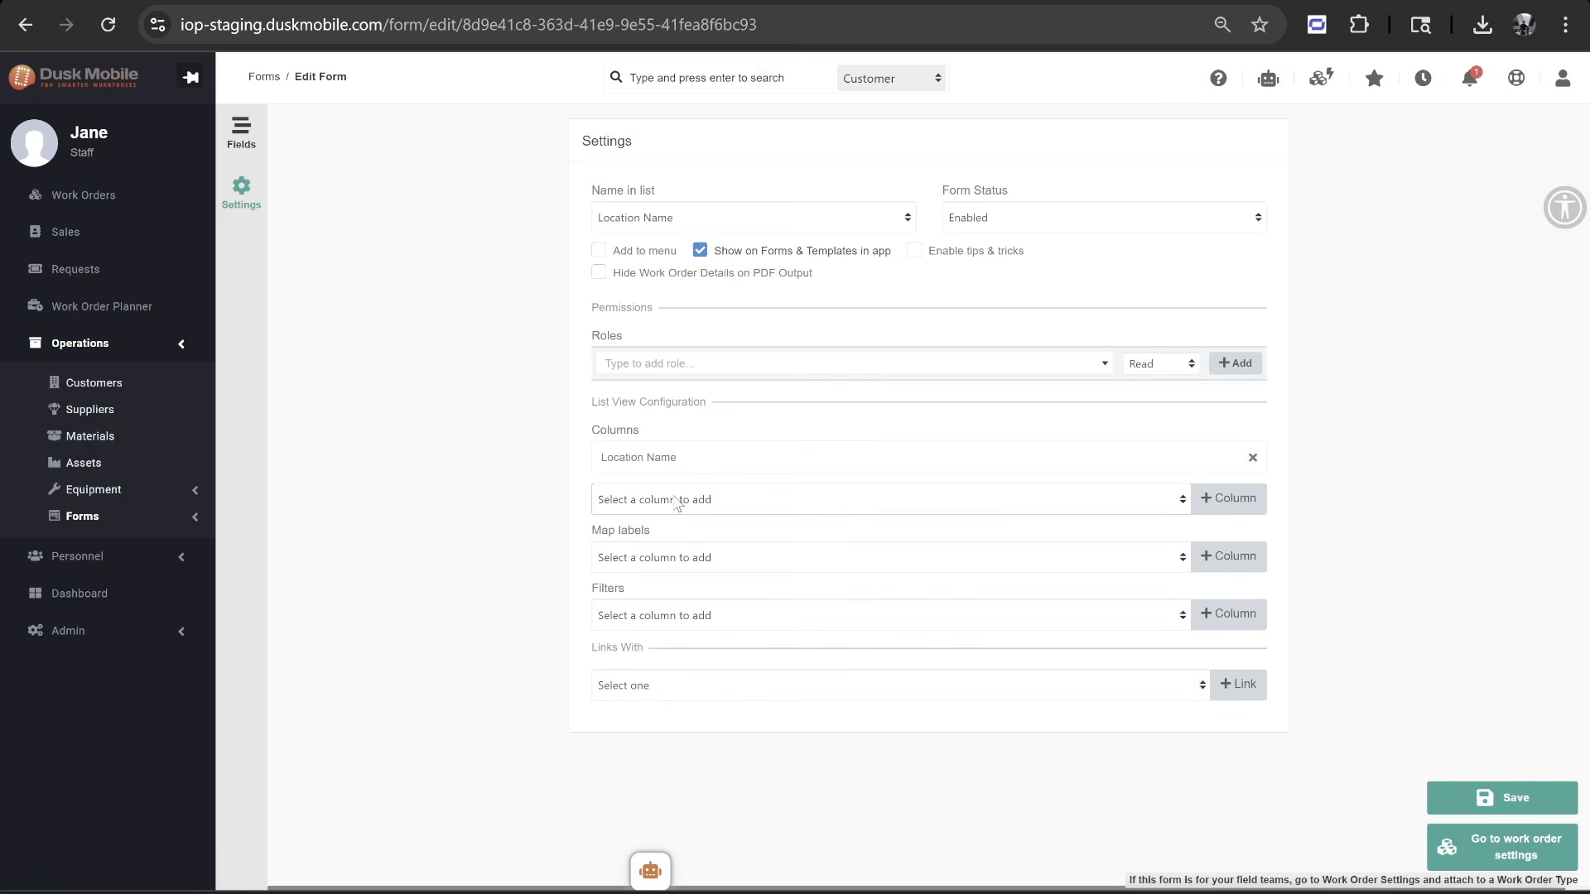
pyautogui.click(677, 507)
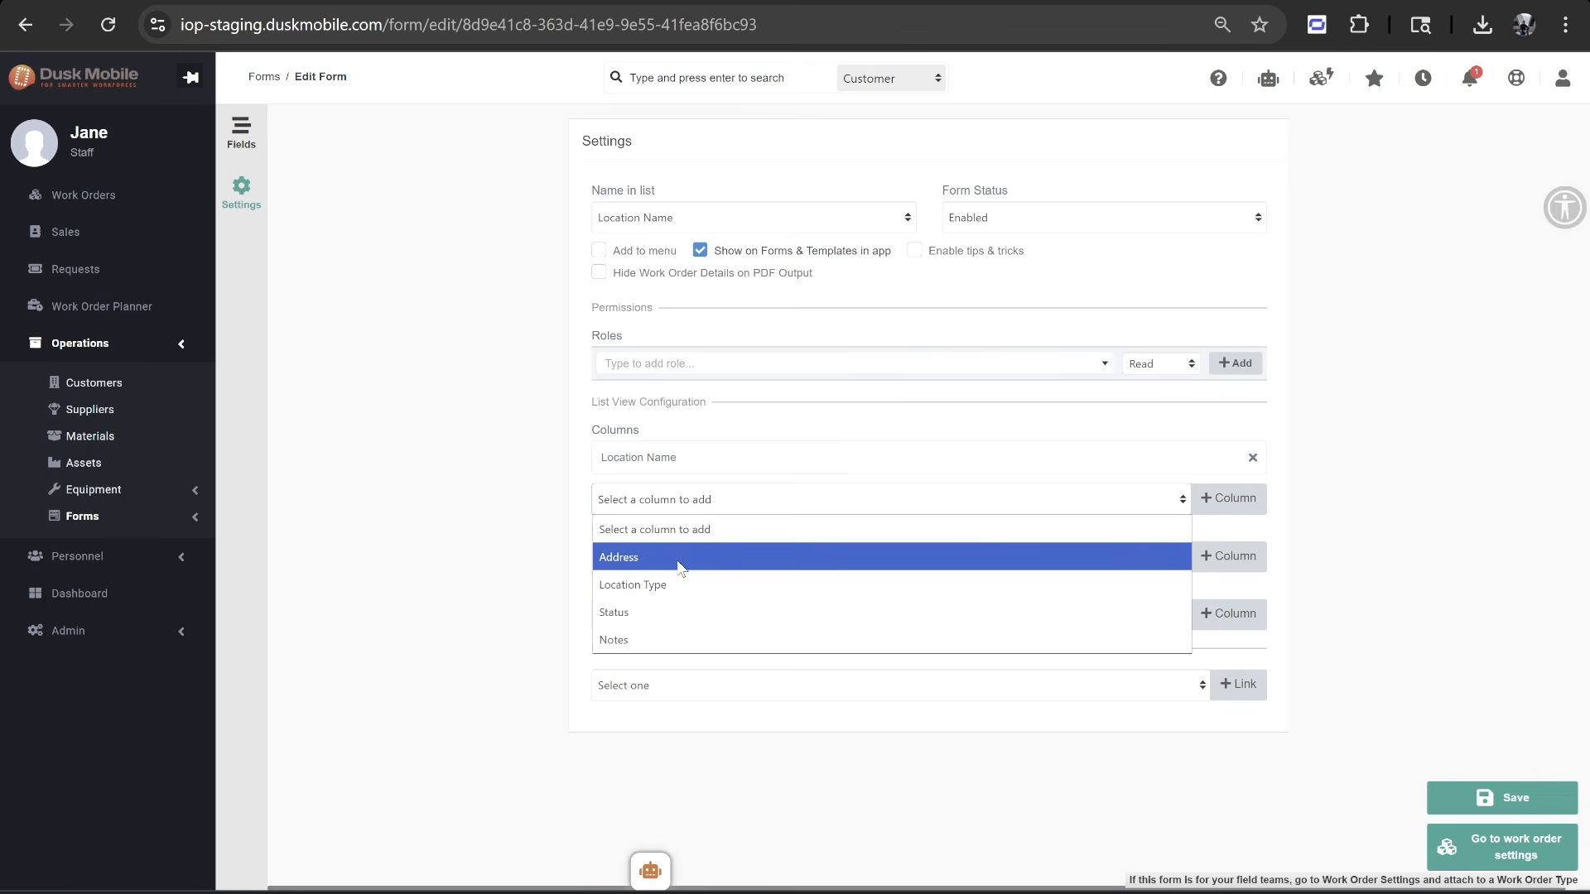
pyautogui.click(679, 557)
pyautogui.click(690, 538)
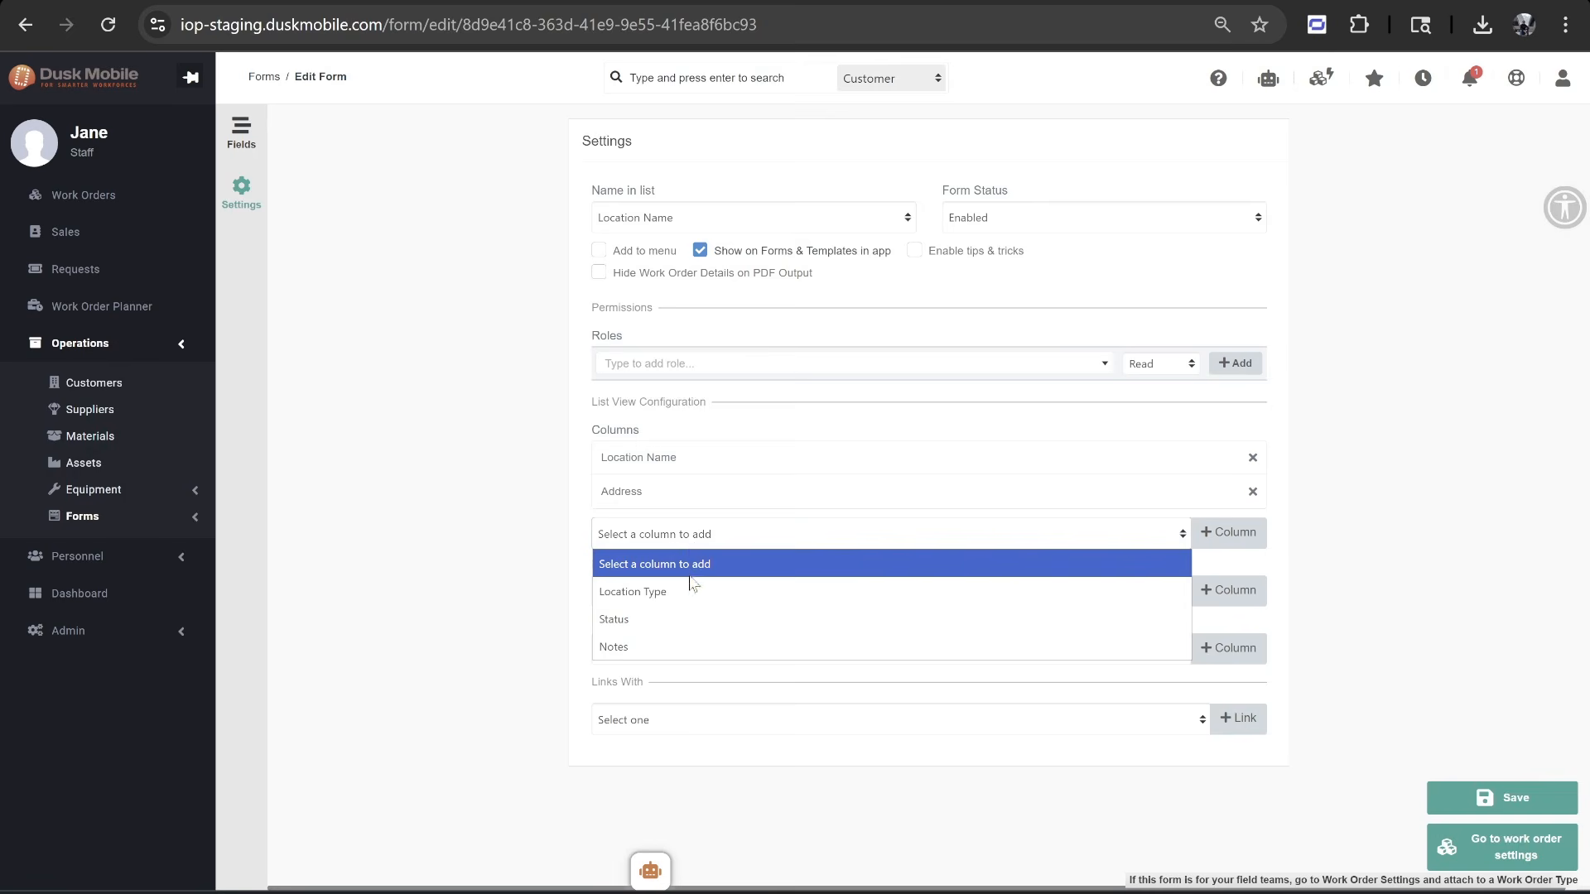
pyautogui.click(694, 588)
pyautogui.click(1454, 501)
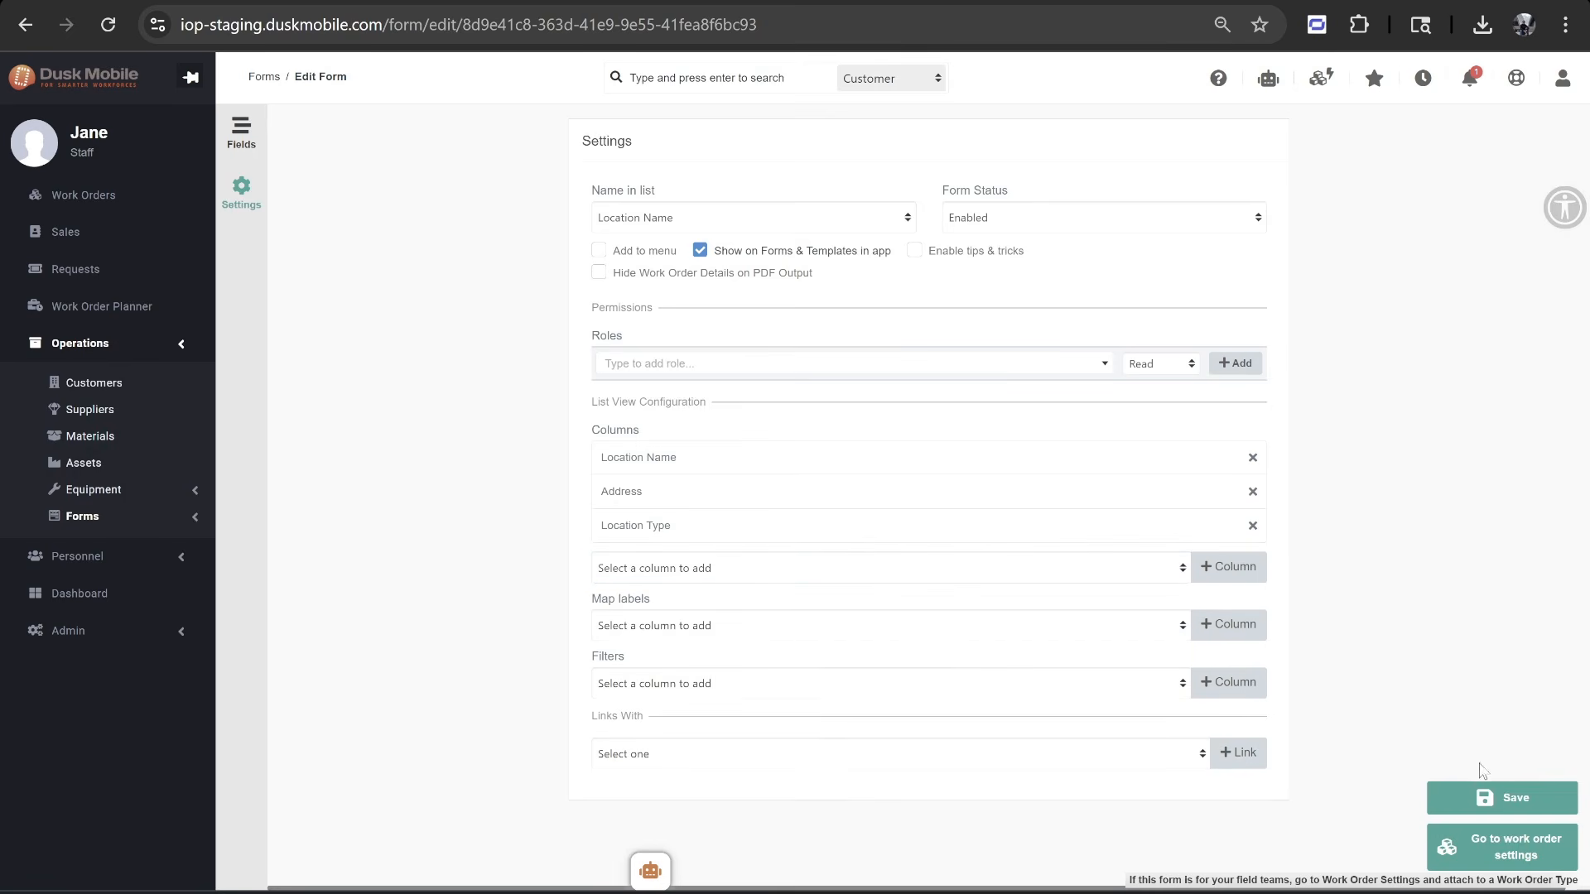
pyautogui.click(1503, 800)
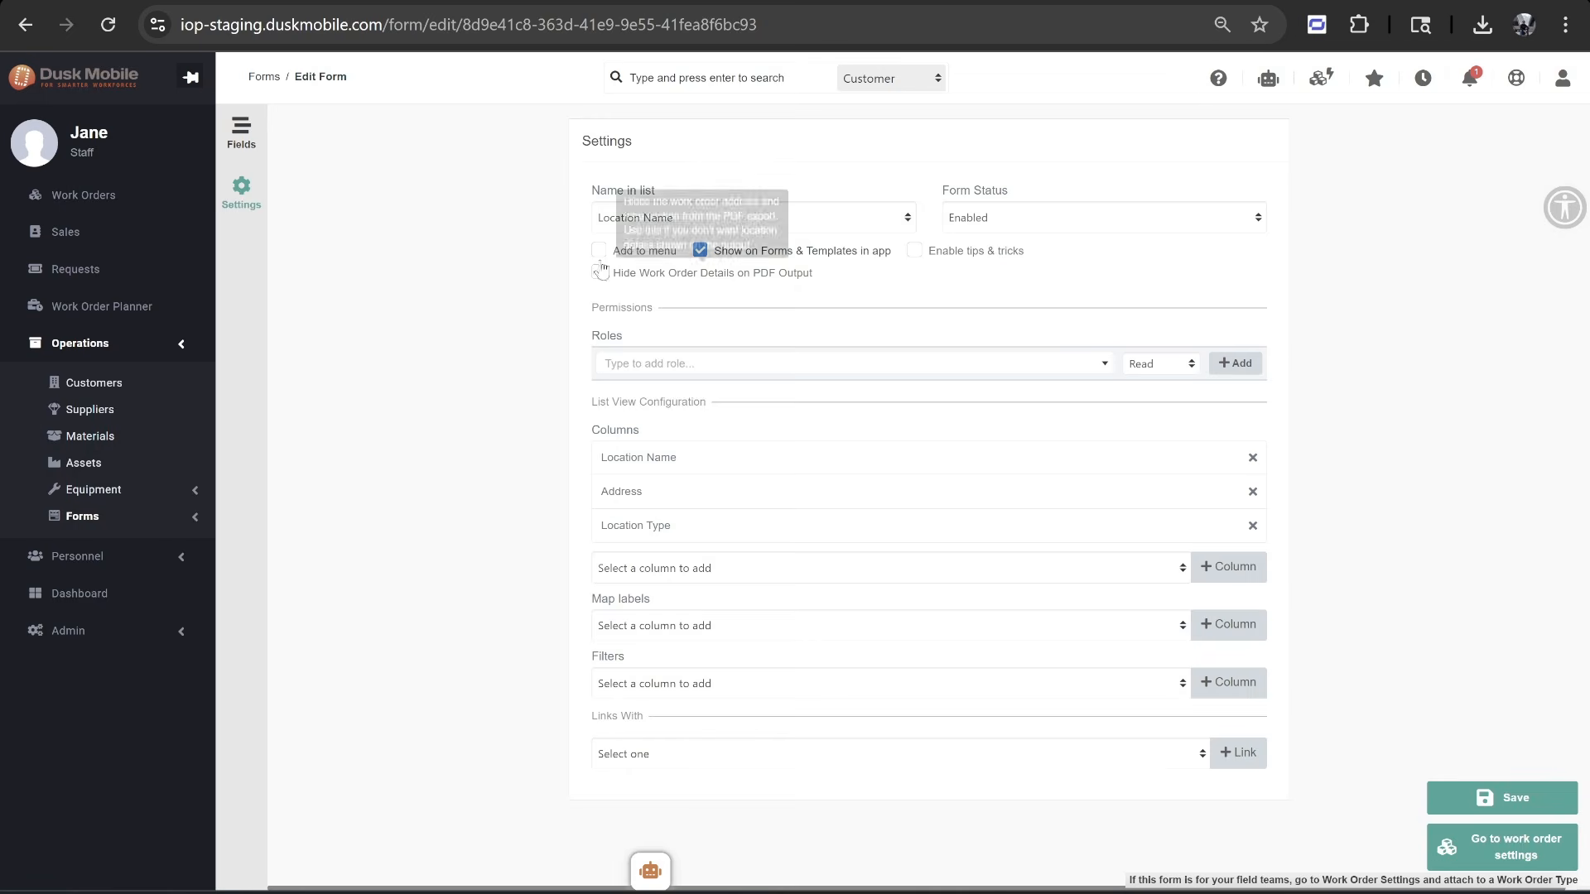
# Add the Temporary Infrastructure Location form as a new association under Work Order Operations in the work order settings
pyautogui.click(249, 139)
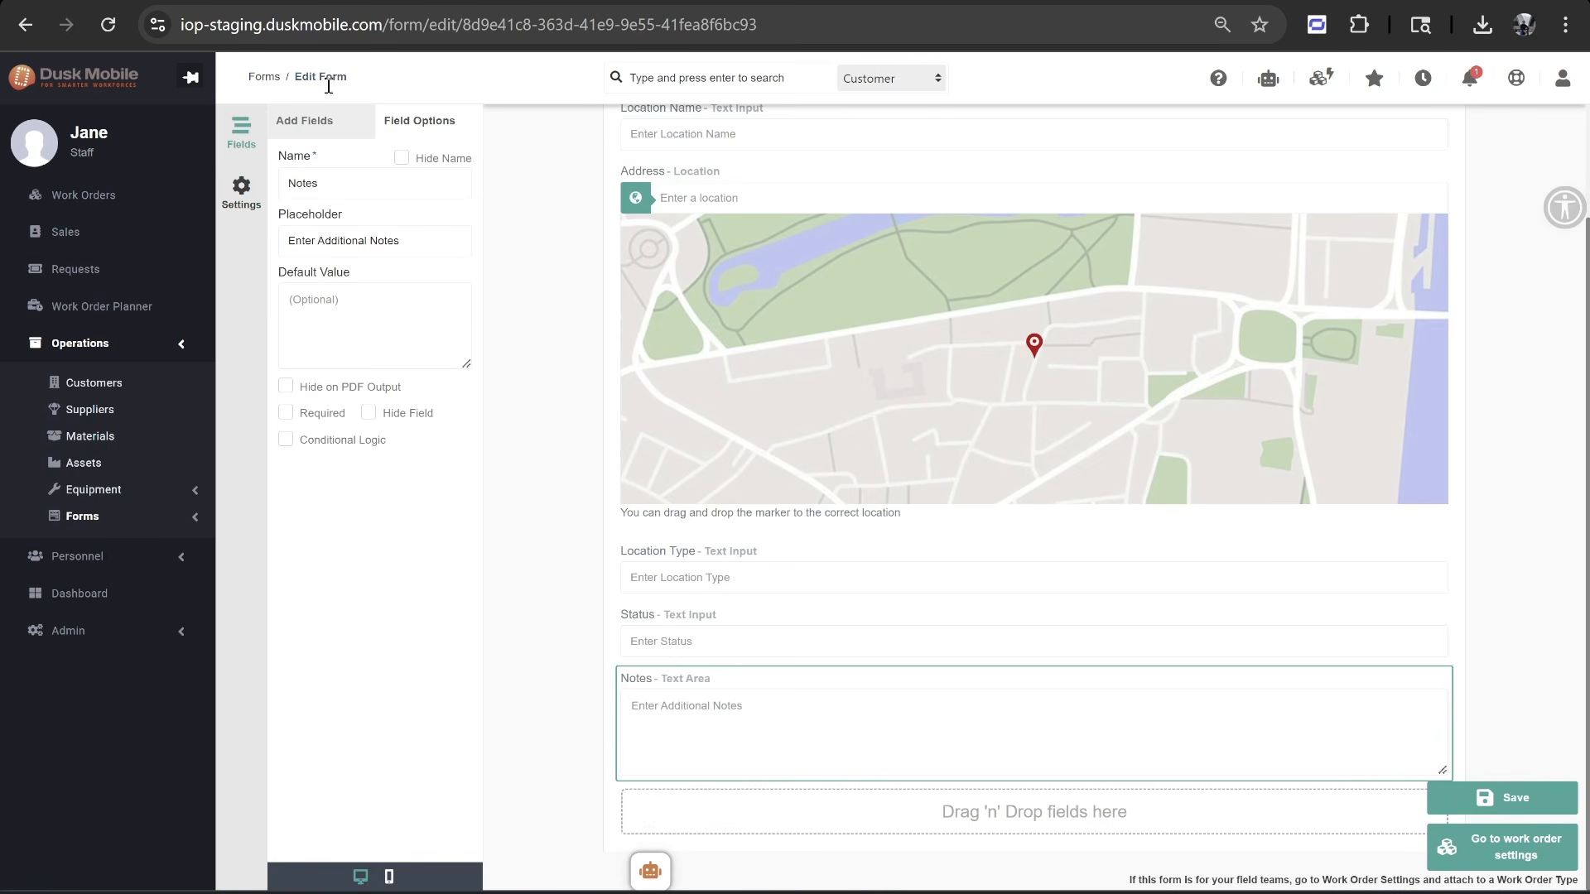
pyautogui.scroll(2, 851, 173)
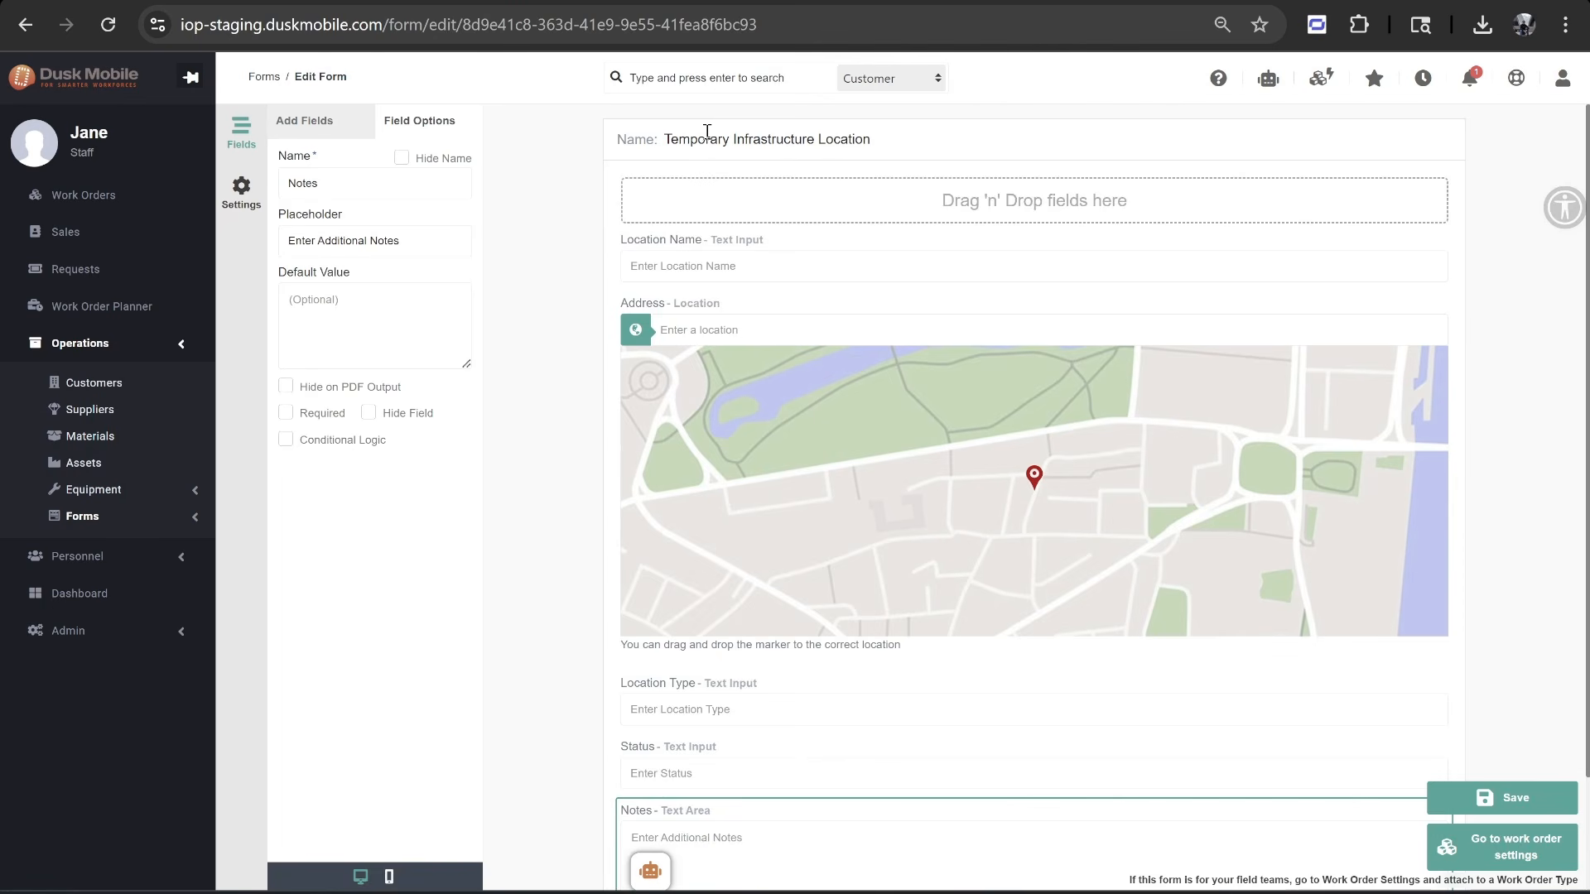
pyautogui.click(265, 84)
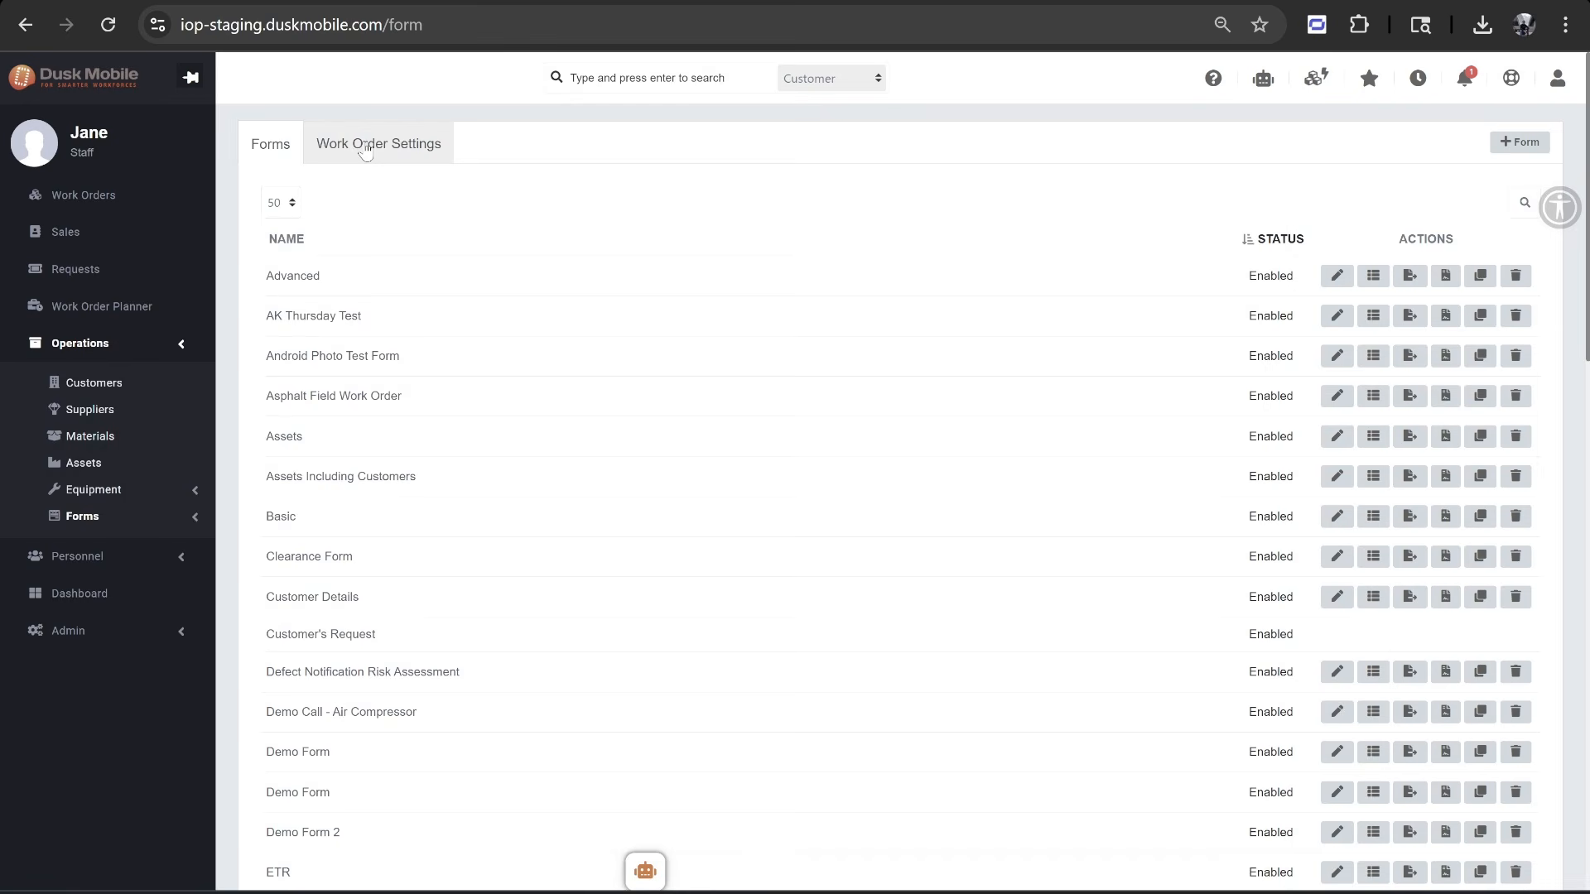
pyautogui.click(365, 149)
pyautogui.scroll(-2, 654, 646)
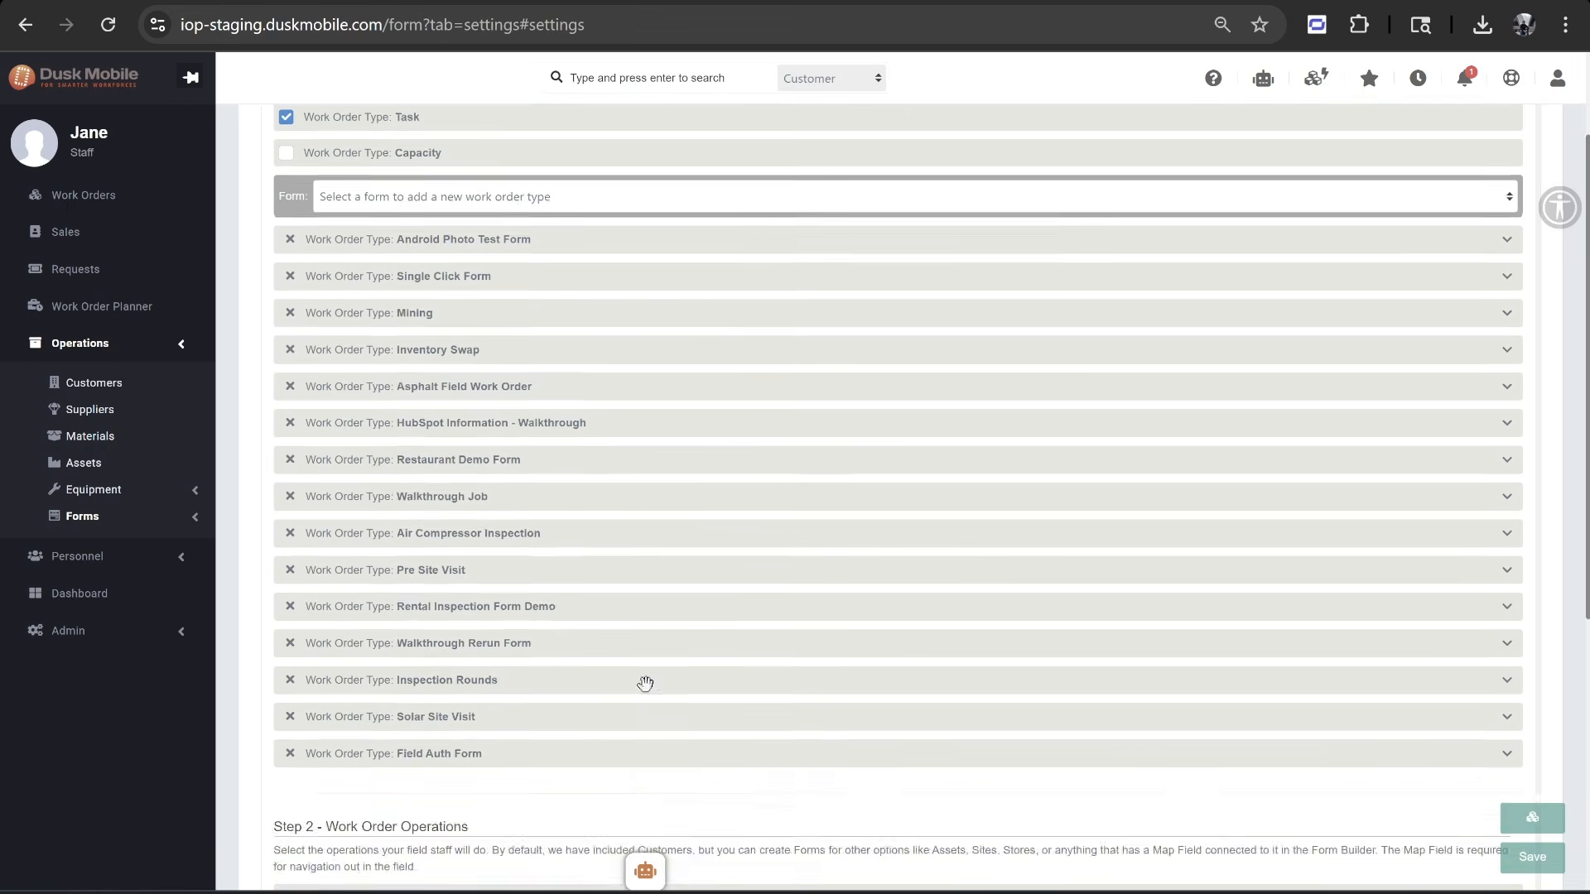
pyautogui.scroll(-4, 645, 682)
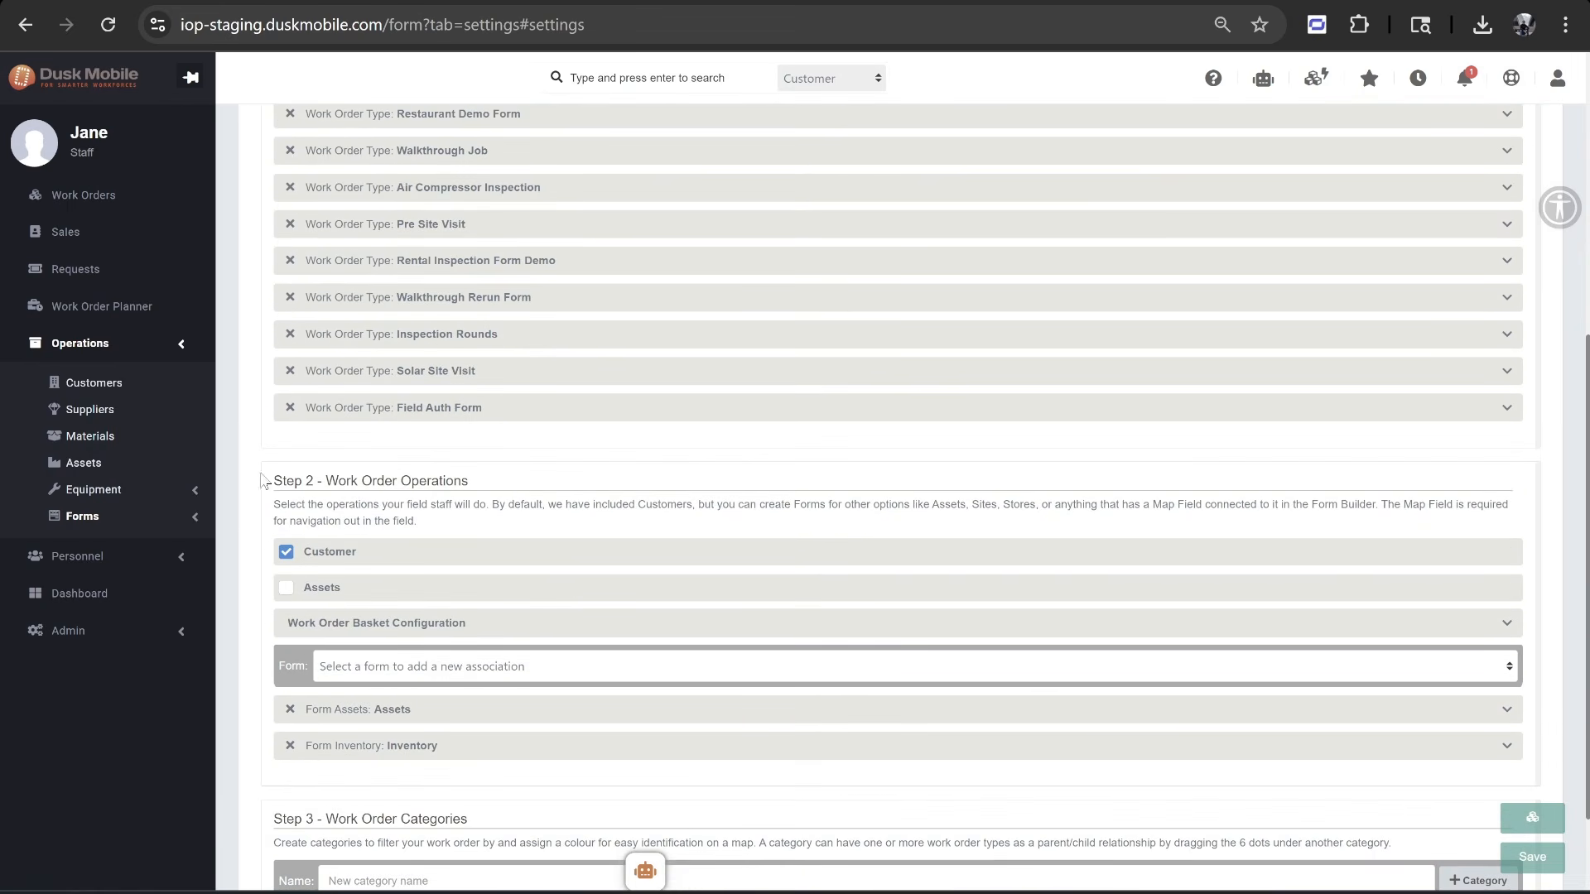
pyautogui.scroll(-2, 361, 572)
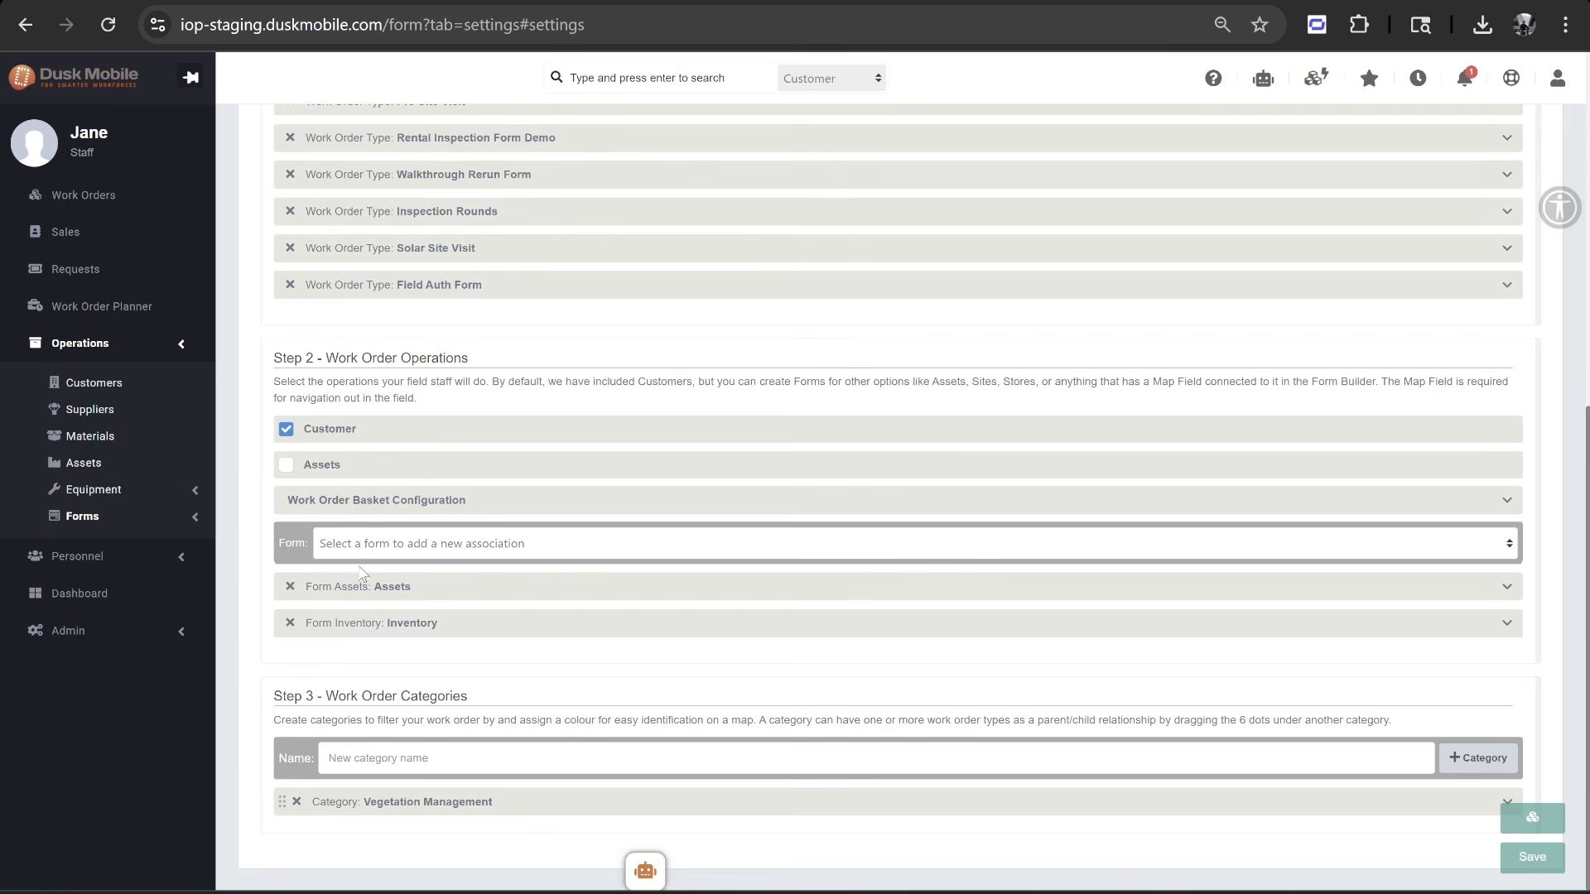
pyautogui.click(376, 545)
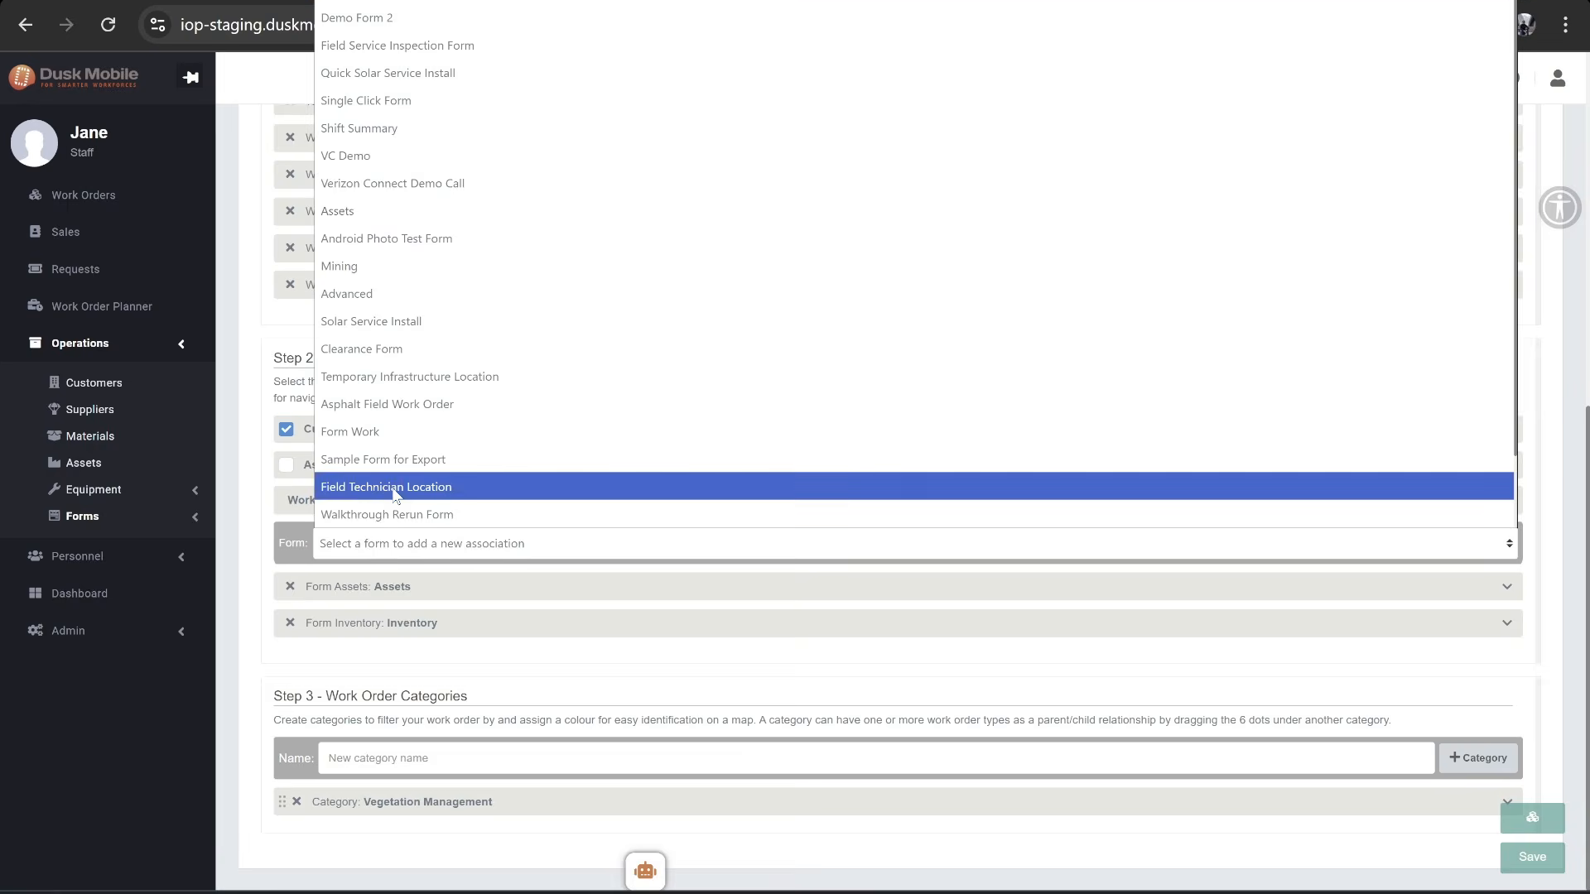
pyautogui.scroll(-1, 524, 128)
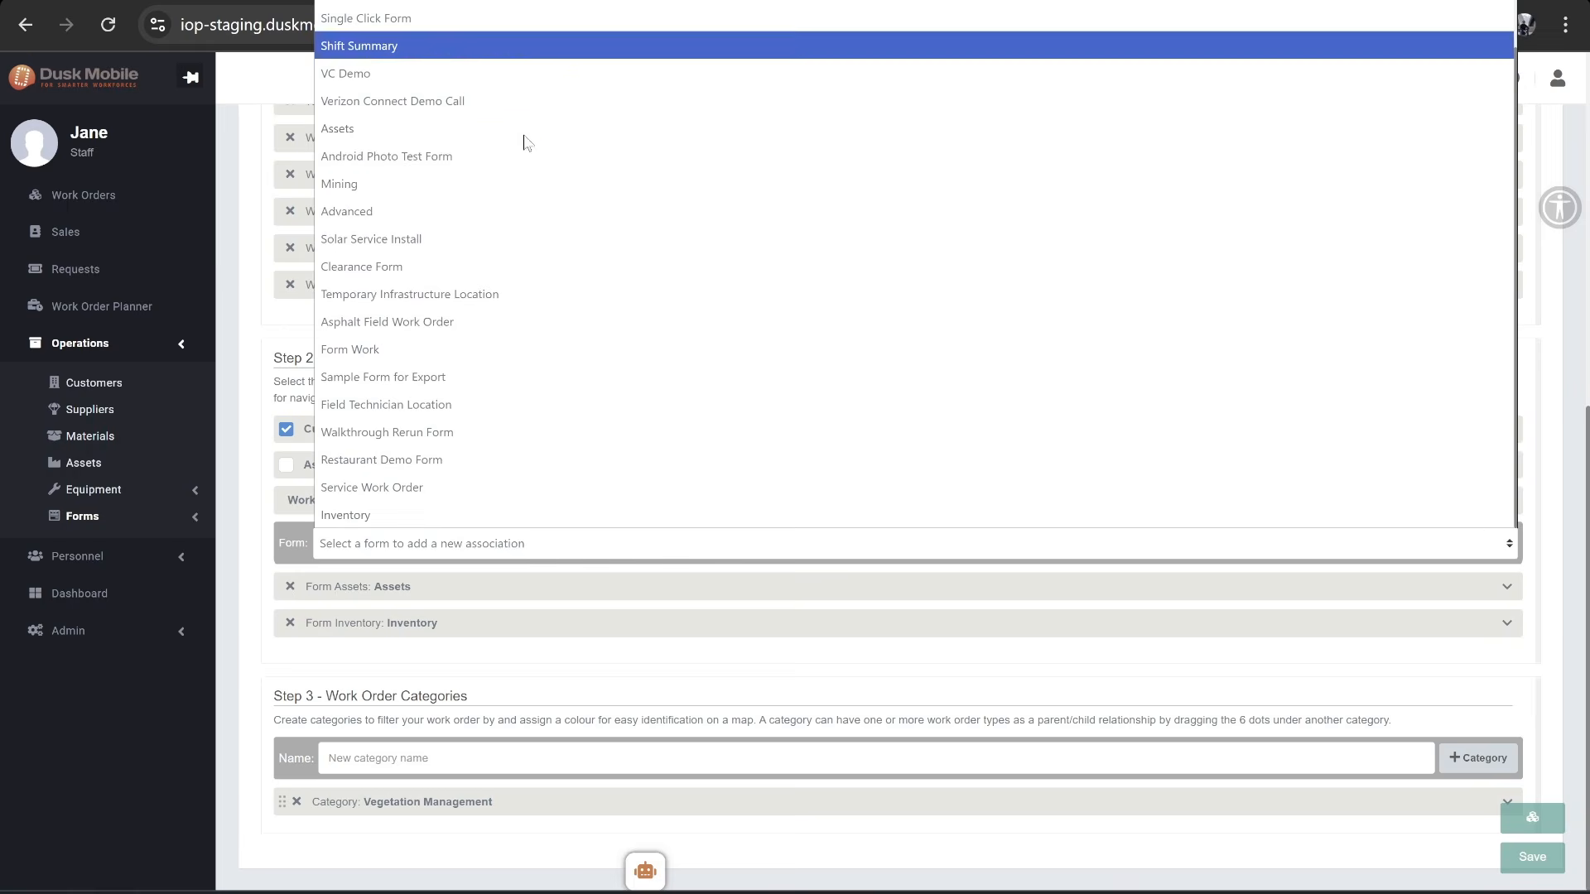
pyautogui.click(460, 294)
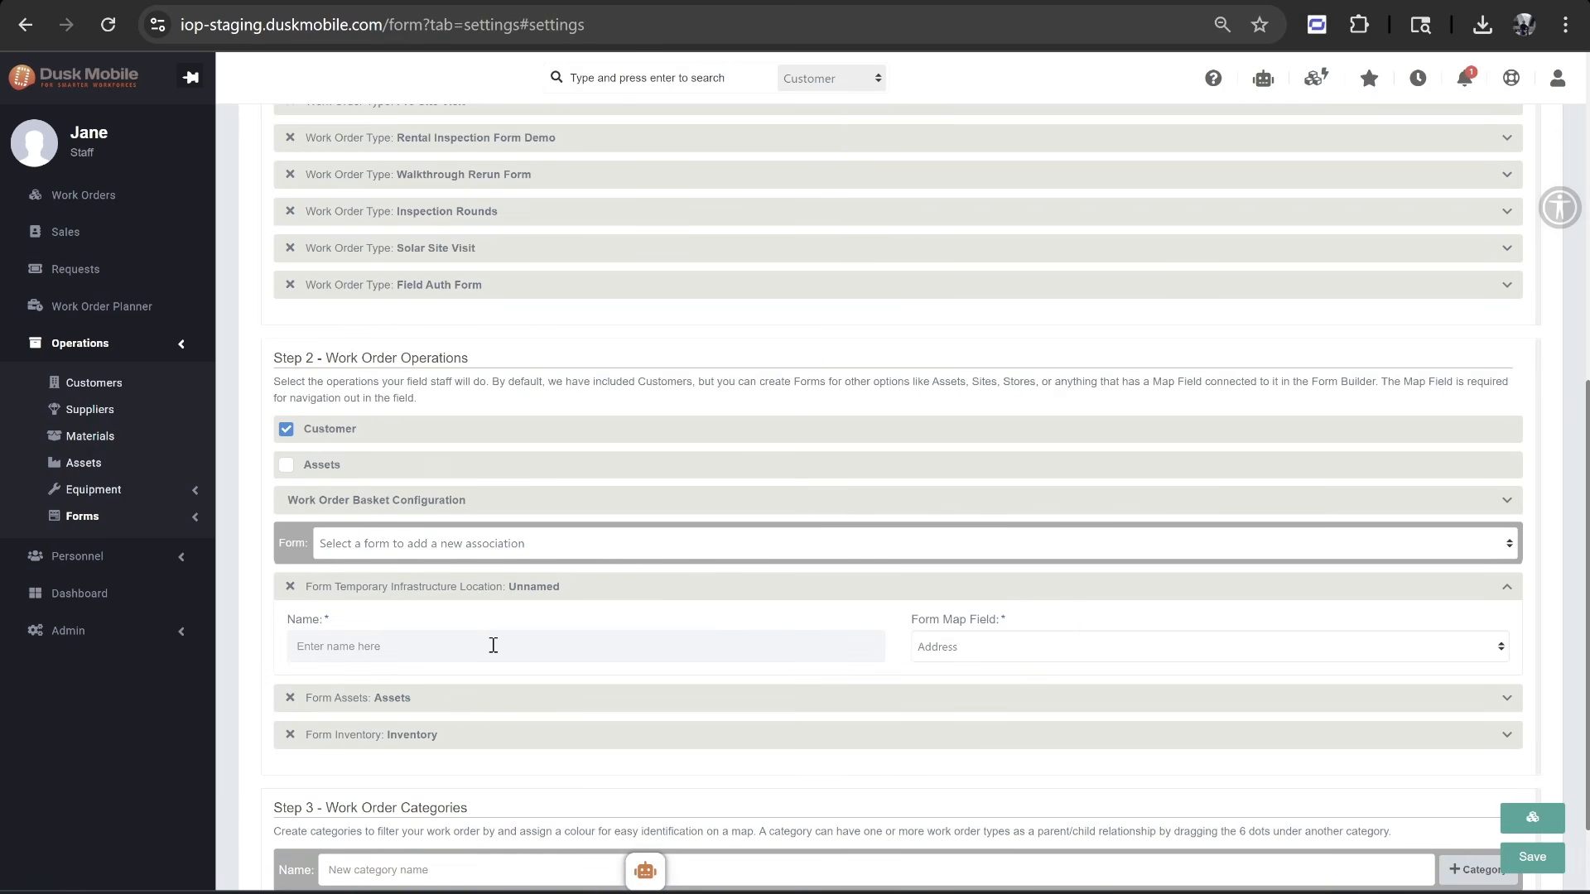
# Name the new form association Temp Infrastructure, choose Address as its form map field, and save the settings
pyautogui.write('Temp Infrastrcut')
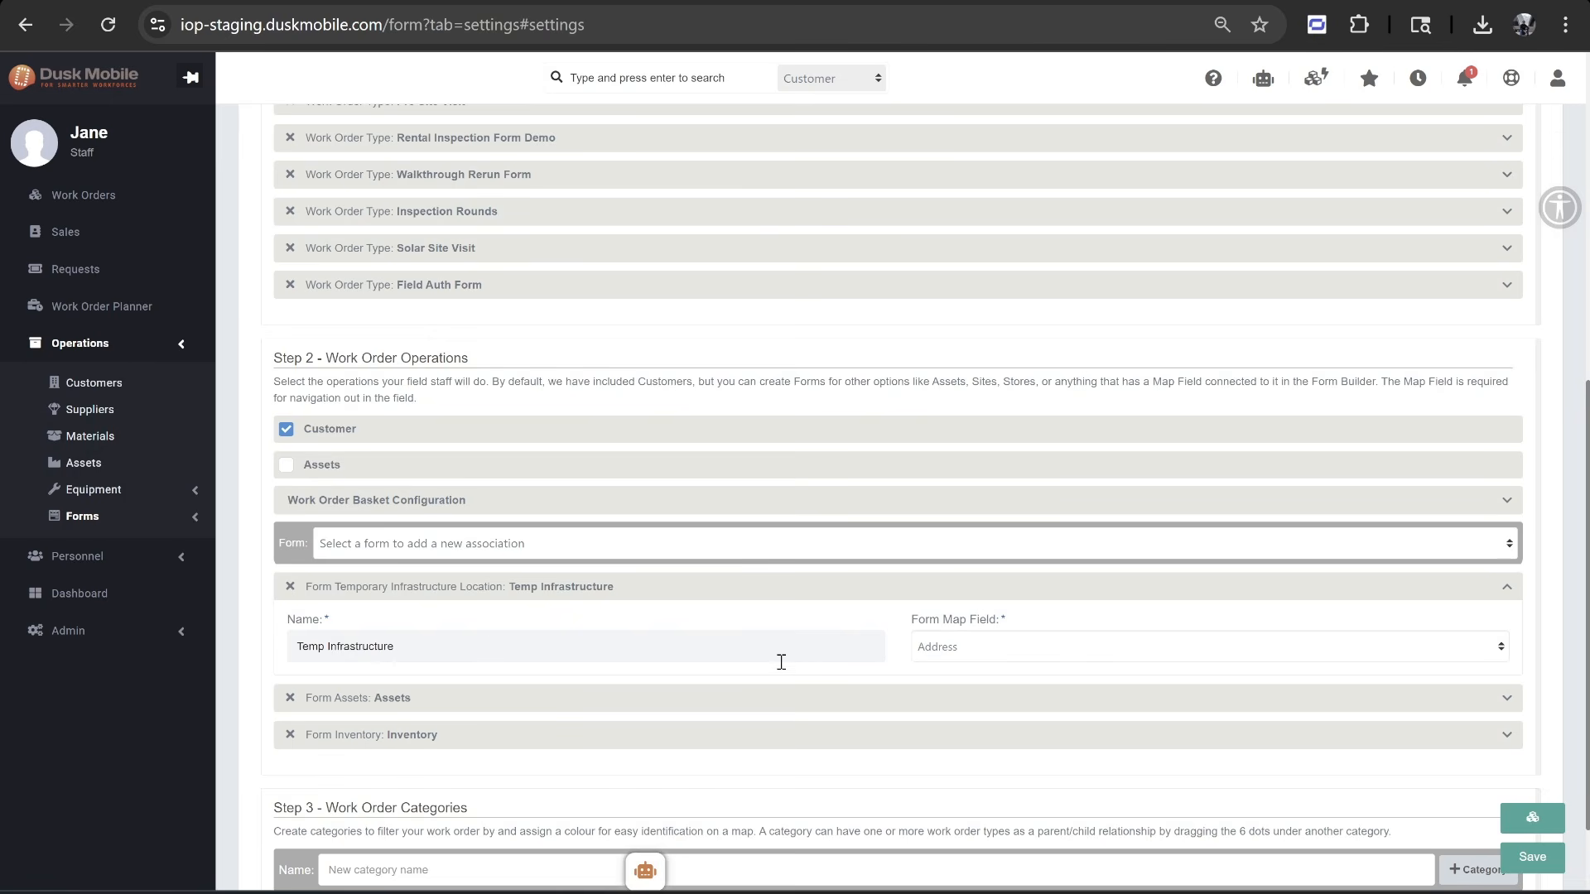
pyautogui.moveTo(1001, 622); pyautogui.dragTo(912, 628)
pyautogui.click(1016, 635)
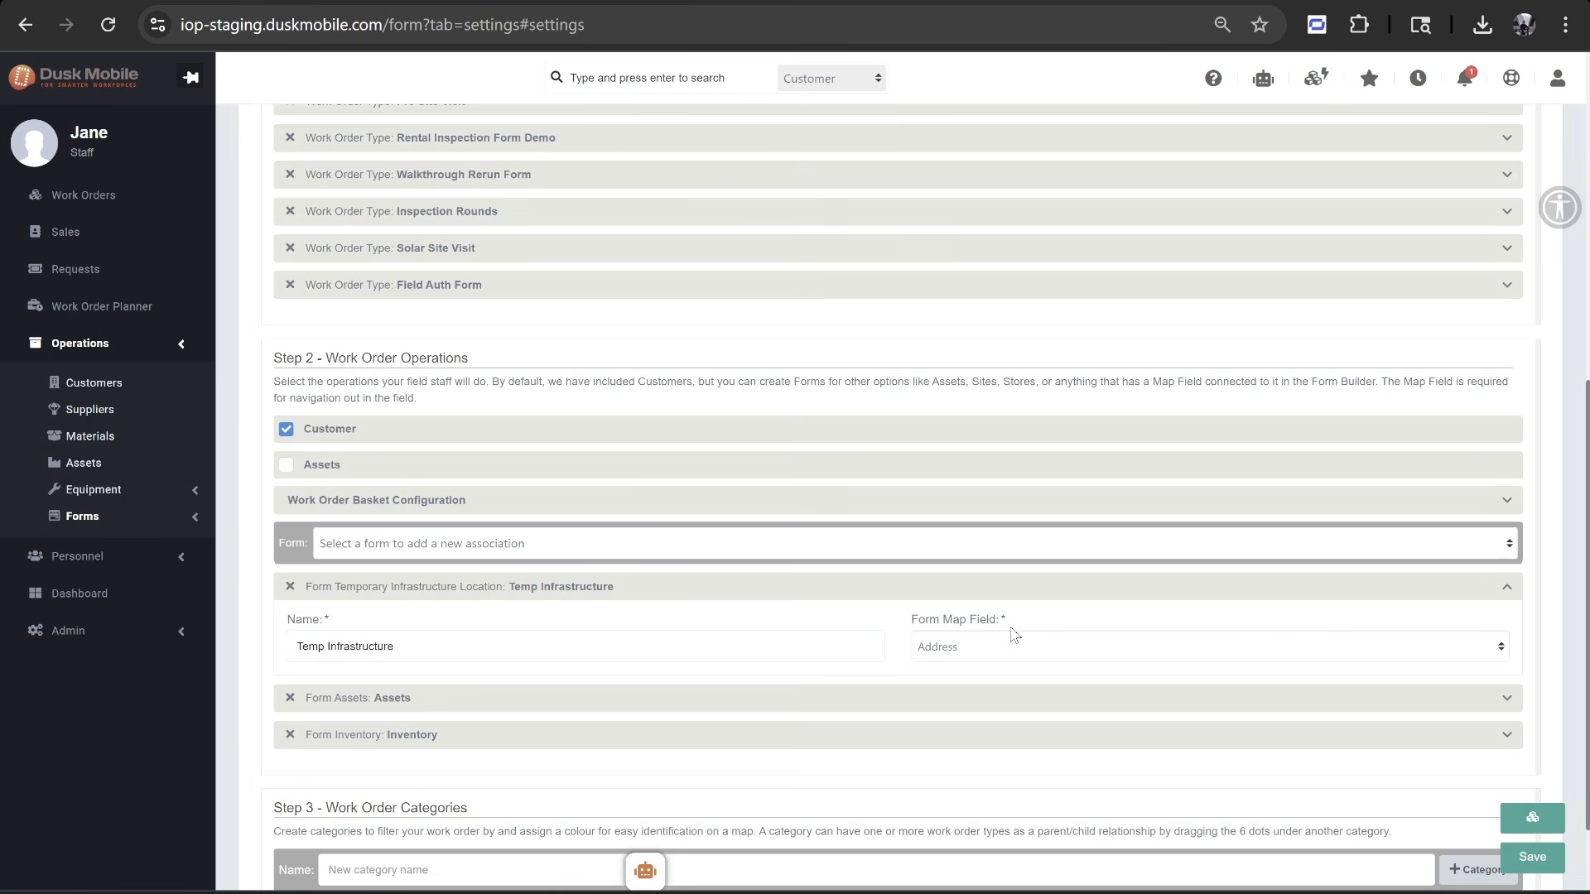
pyautogui.click(970, 649)
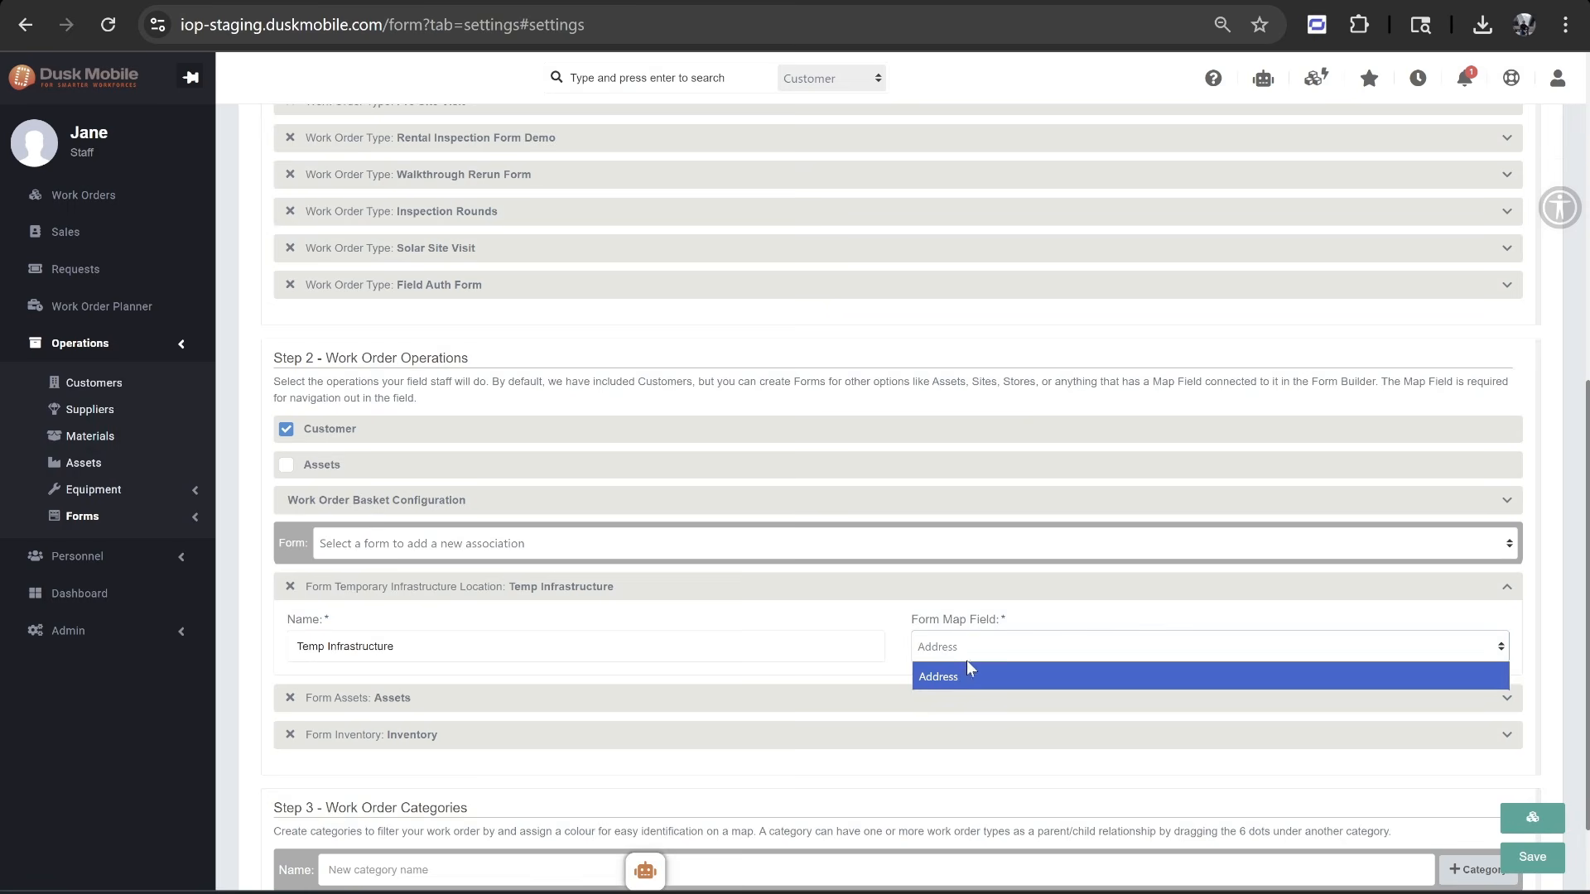
pyautogui.click(985, 675)
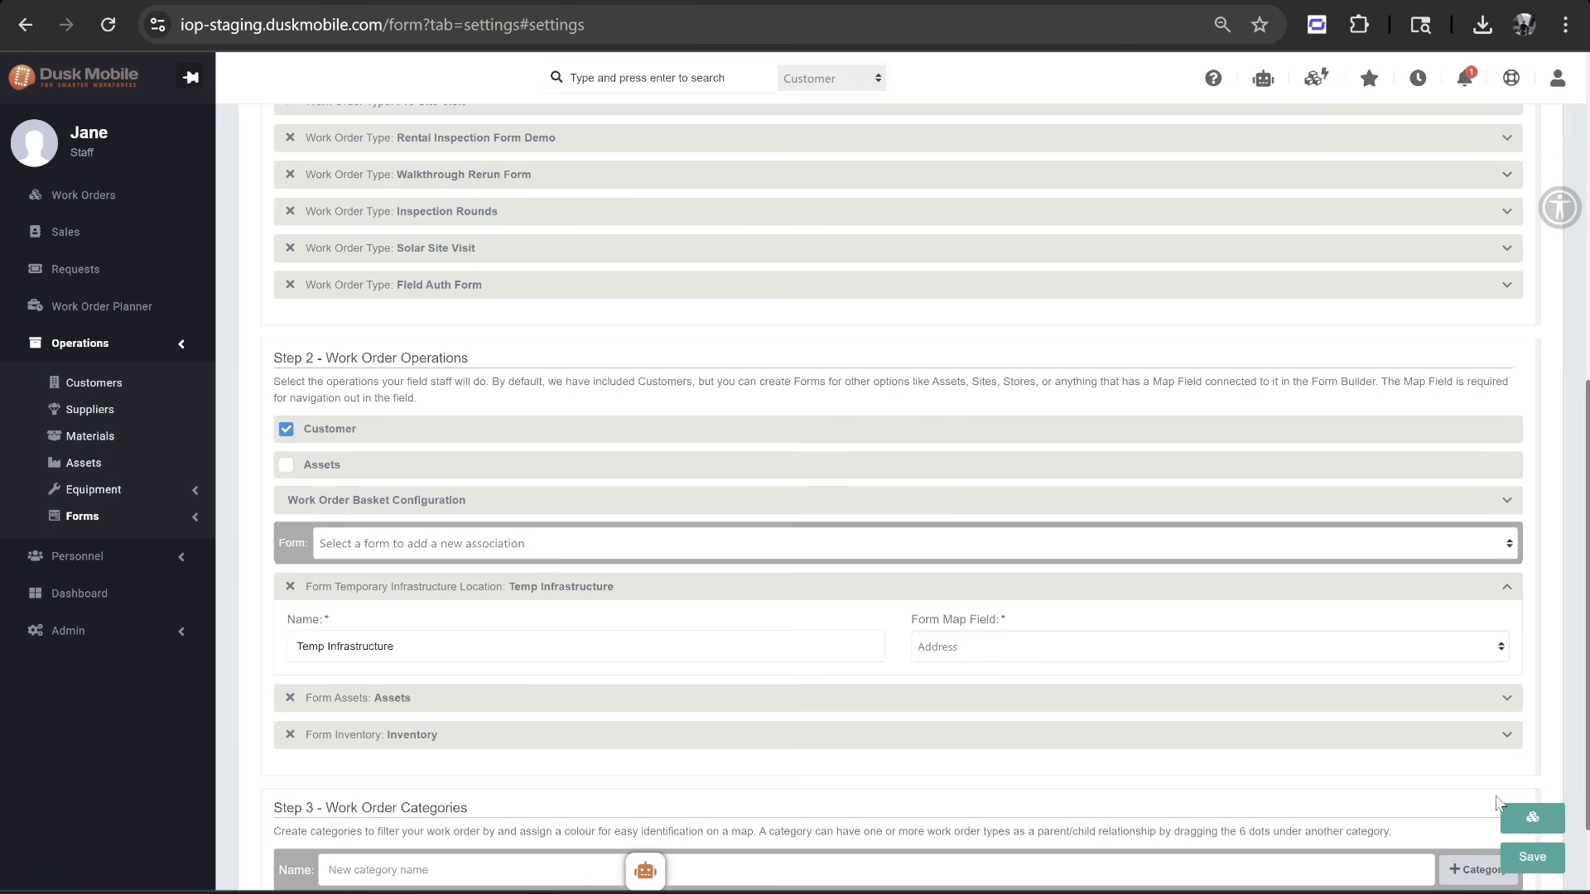
pyautogui.click(1524, 866)
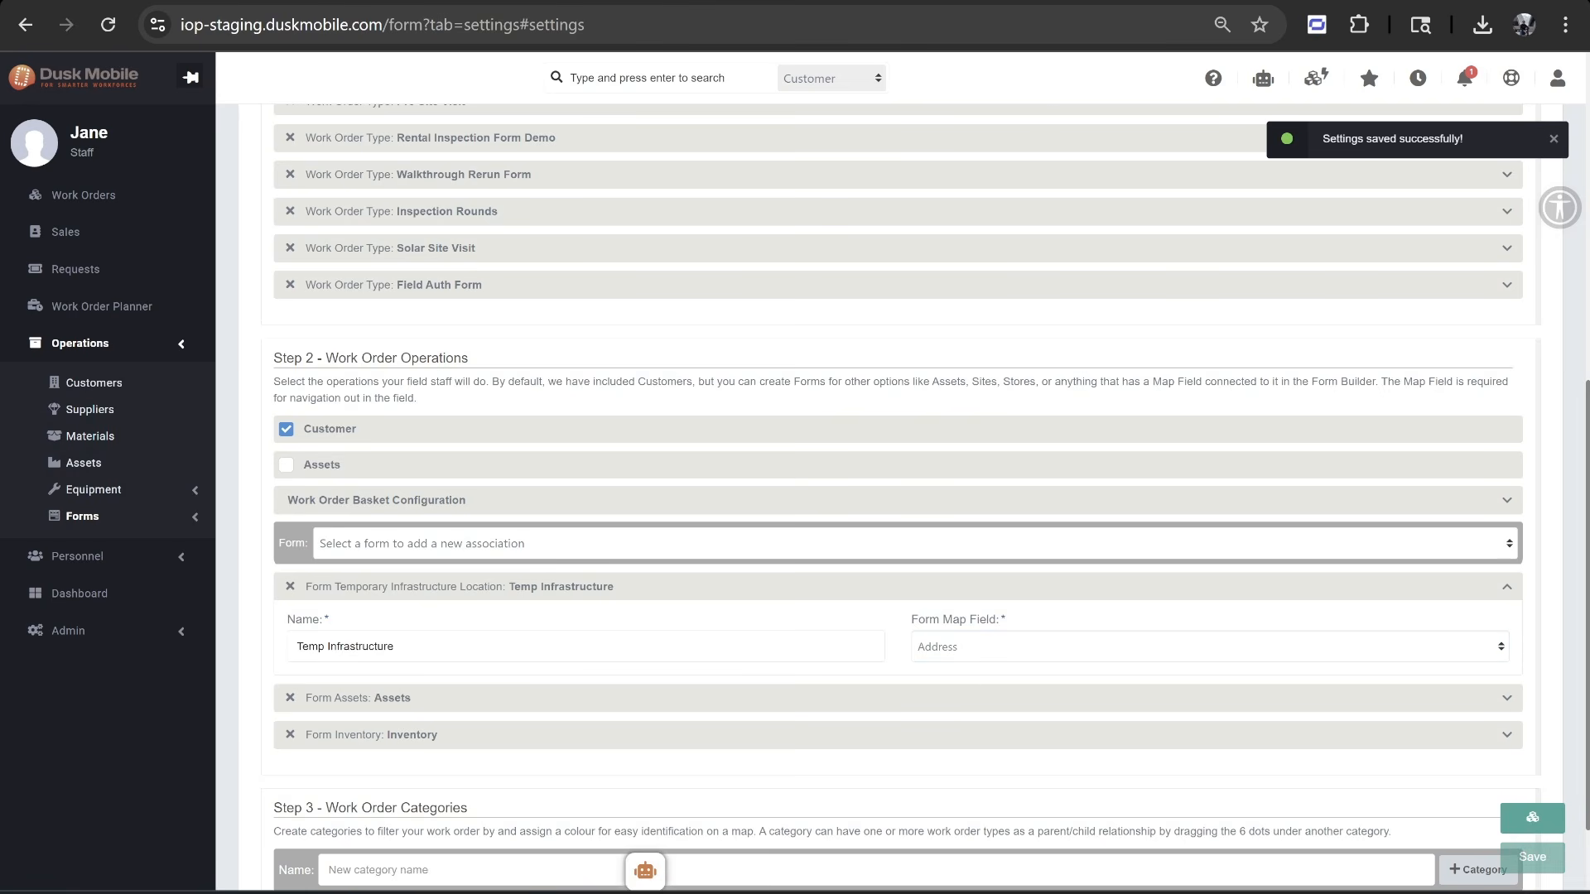
# Open the records list of the Temporary Infrastructure Location form from the forms list
pyautogui.scroll(8, 334, 501)
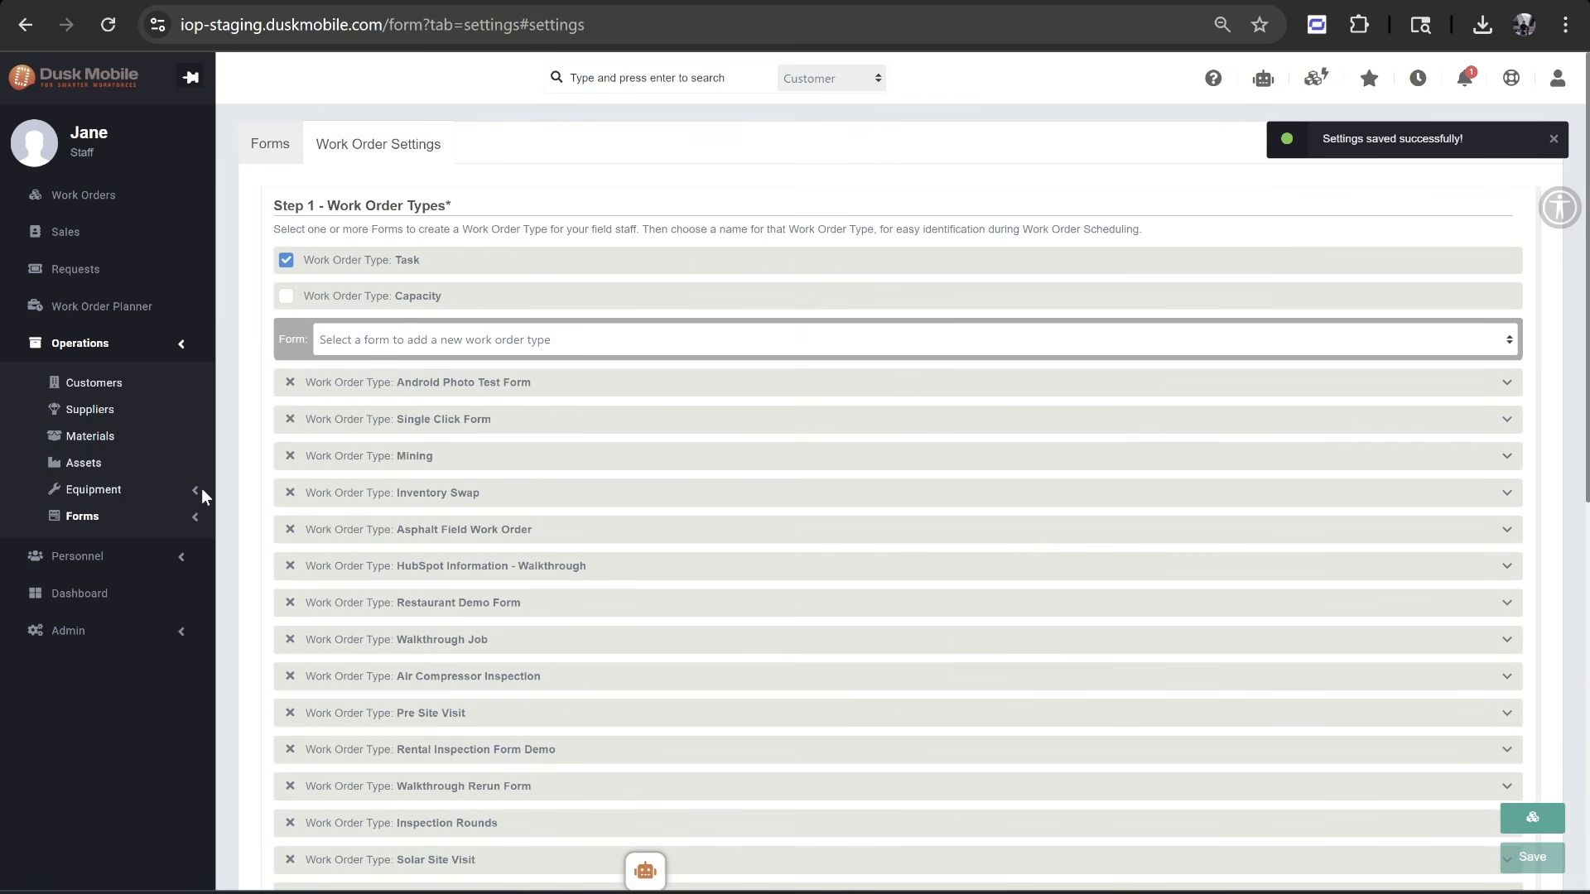
pyautogui.click(131, 518)
pyautogui.click(110, 541)
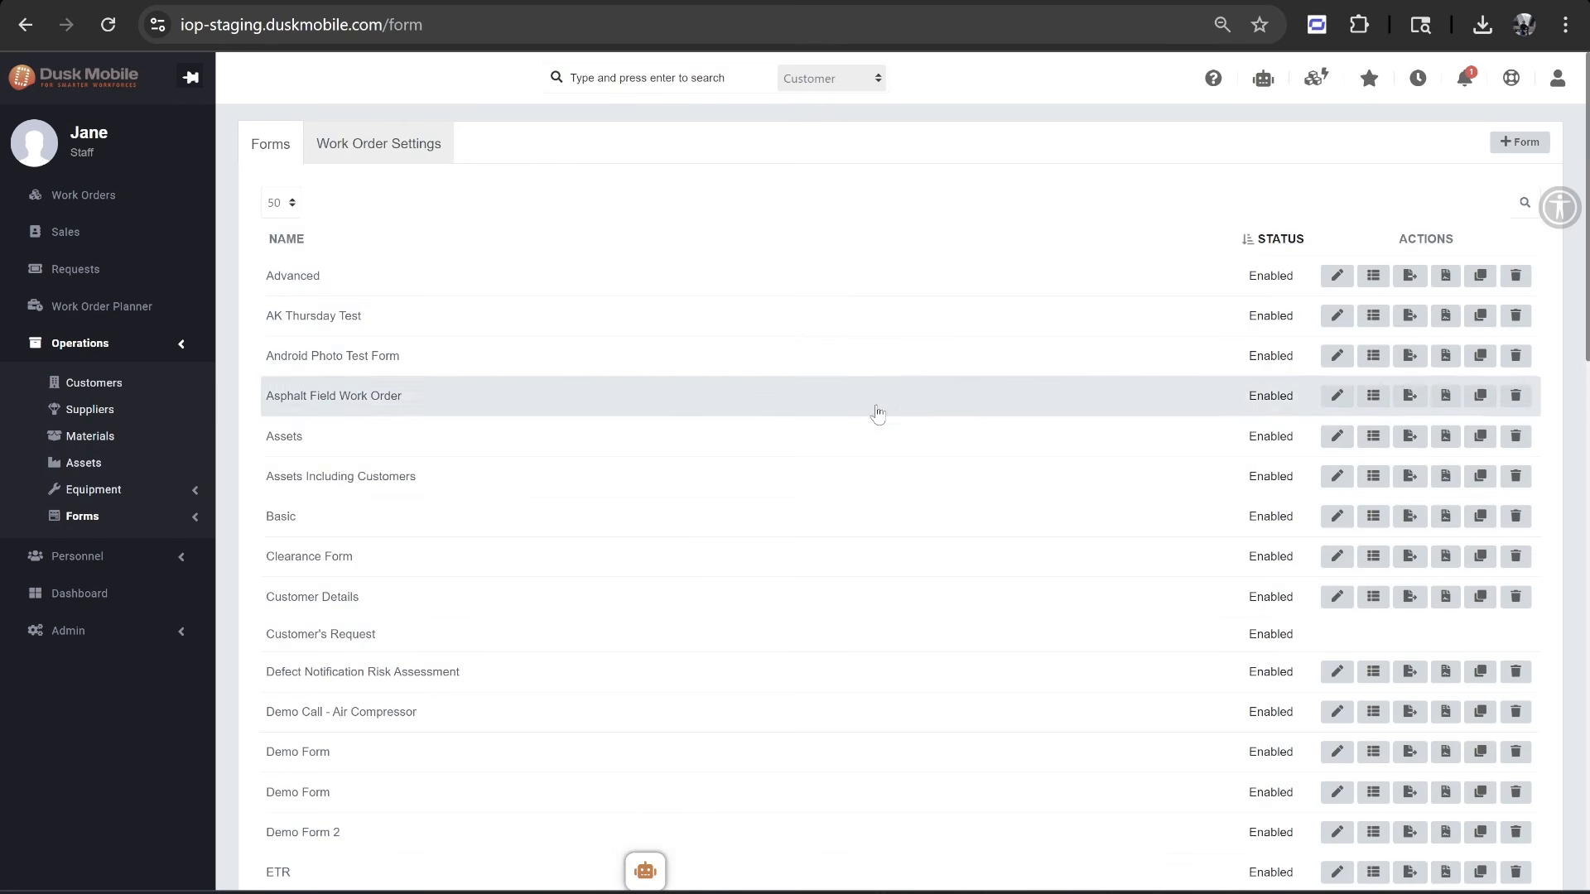
pyautogui.scroll(-8, 931, 663)
pyautogui.scroll(-10, 929, 656)
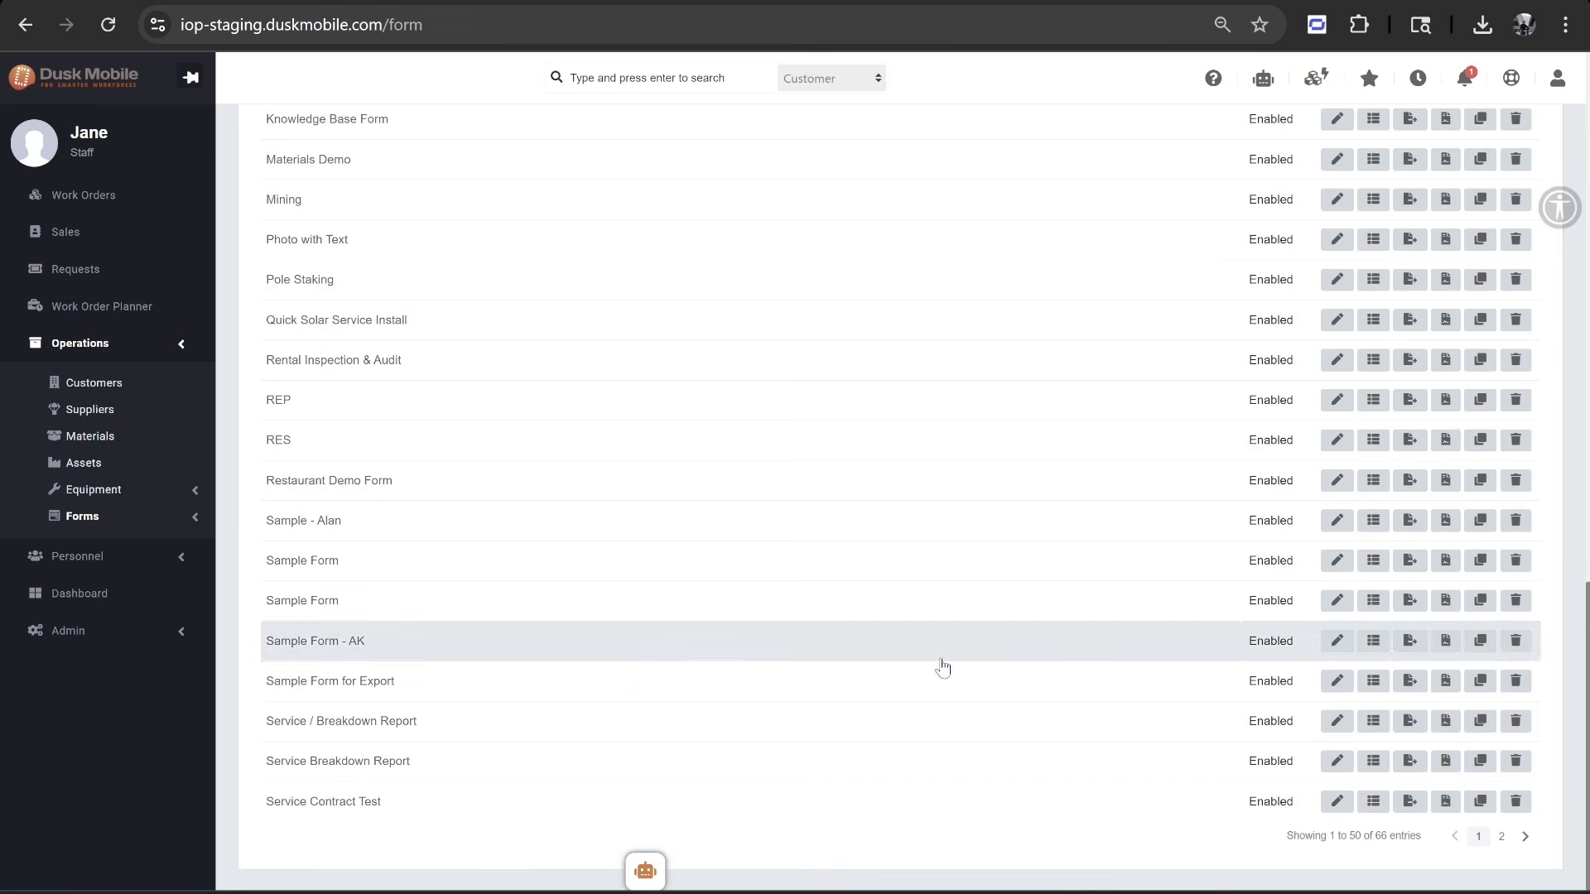
pyautogui.click(1501, 836)
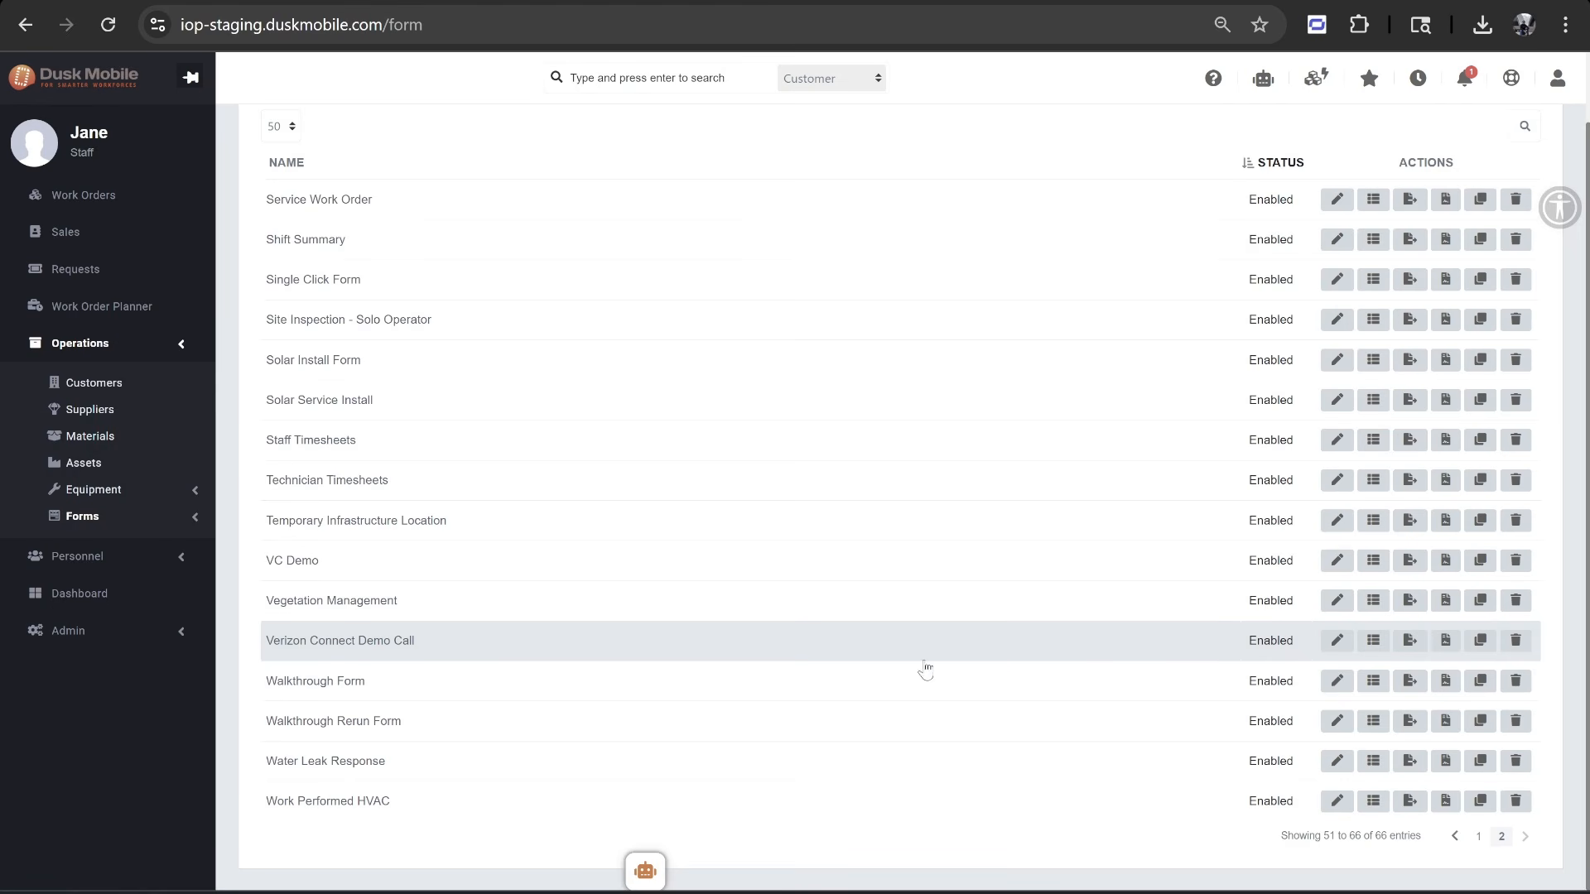
pyautogui.scroll(1, 936, 397)
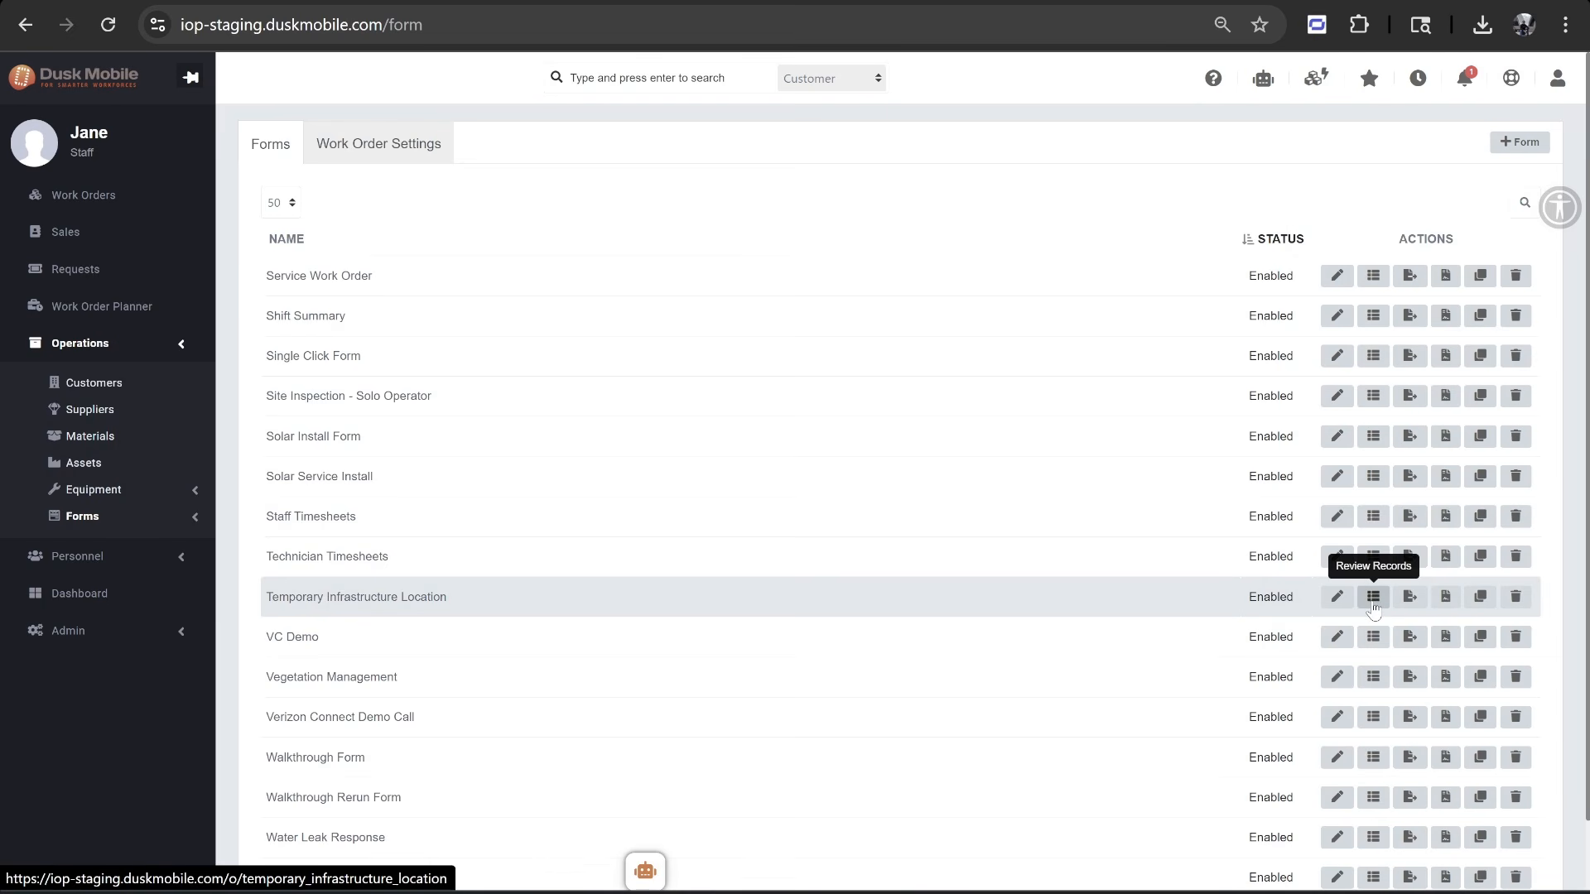
pyautogui.click(1372, 598)
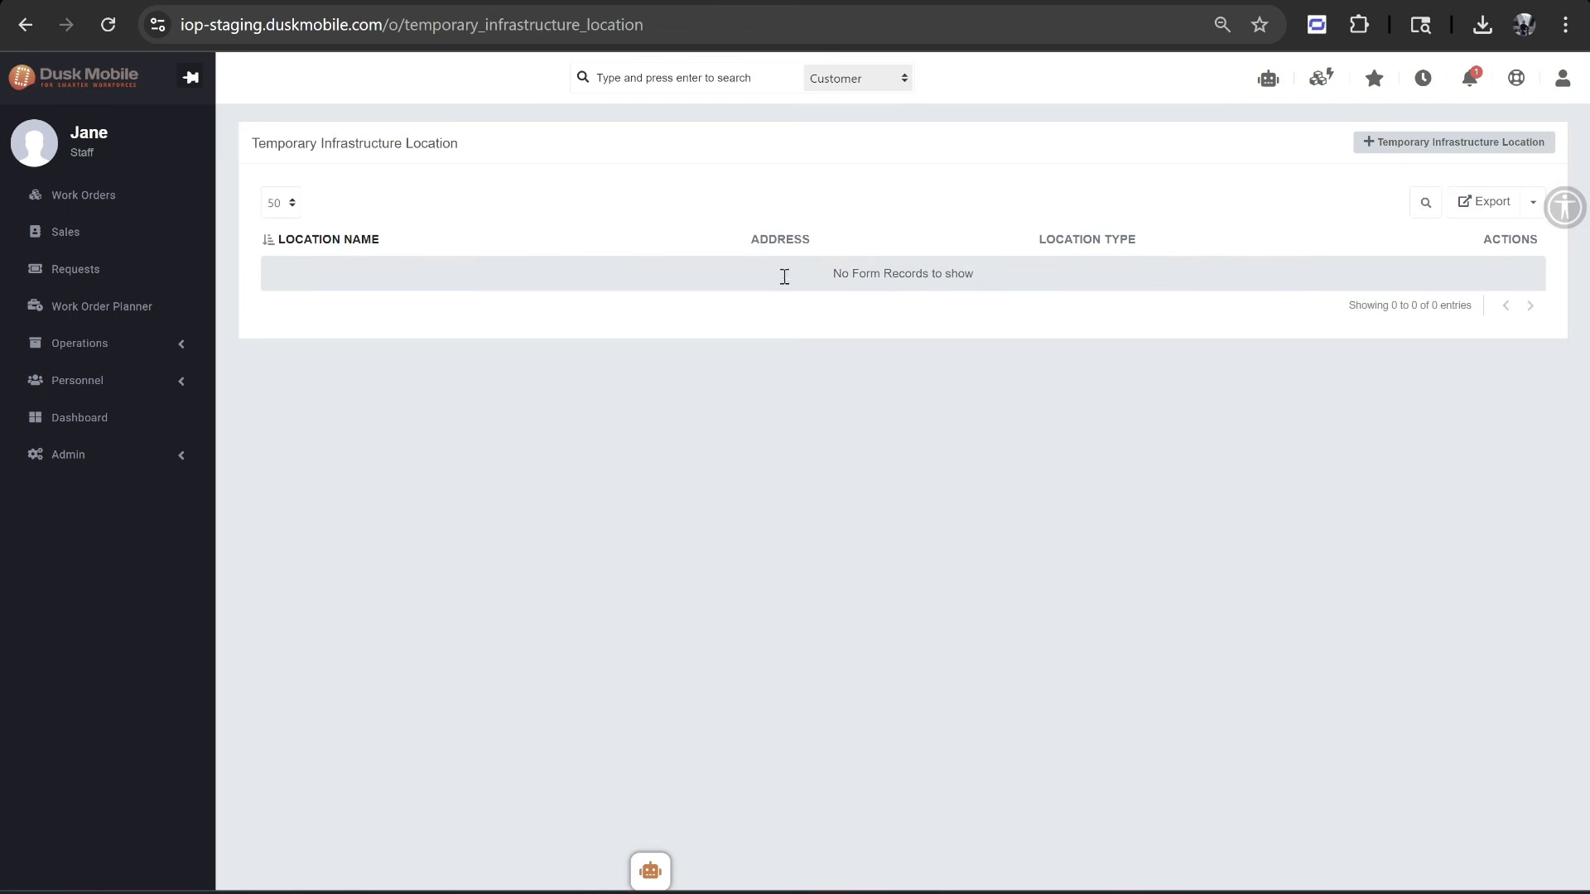
pyautogui.moveTo(846, 274); pyautogui.dragTo(936, 275)
pyautogui.click(976, 312)
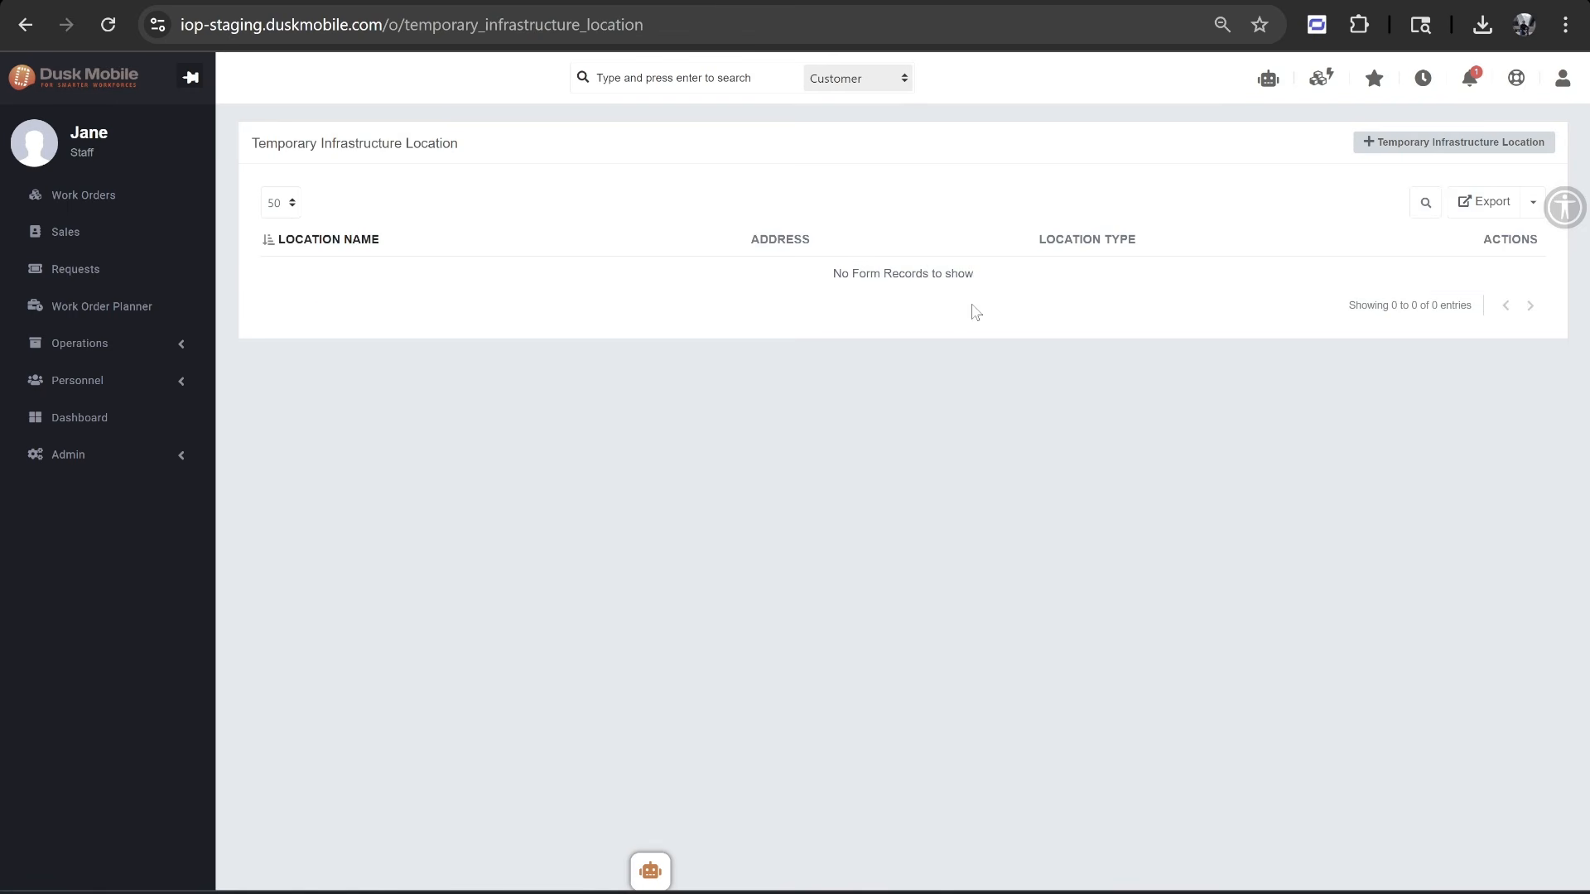
# Export all entries in the Temporary Infrastructure Location table as CSV UTF8 and open the downloaded file
pyautogui.click(1481, 204)
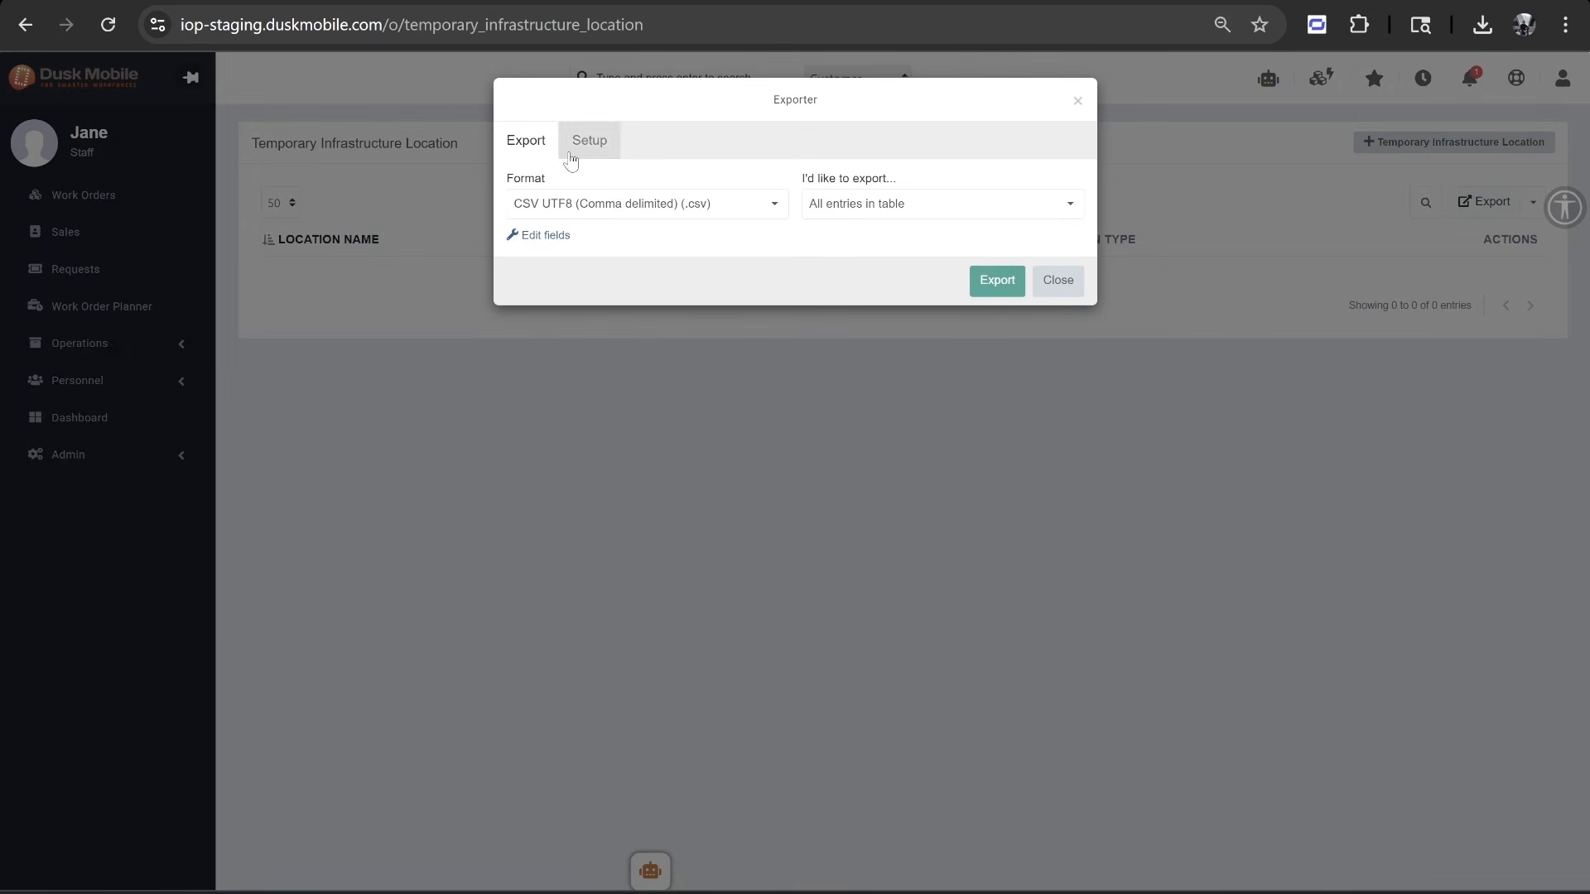
pyautogui.click(854, 209)
pyautogui.click(855, 210)
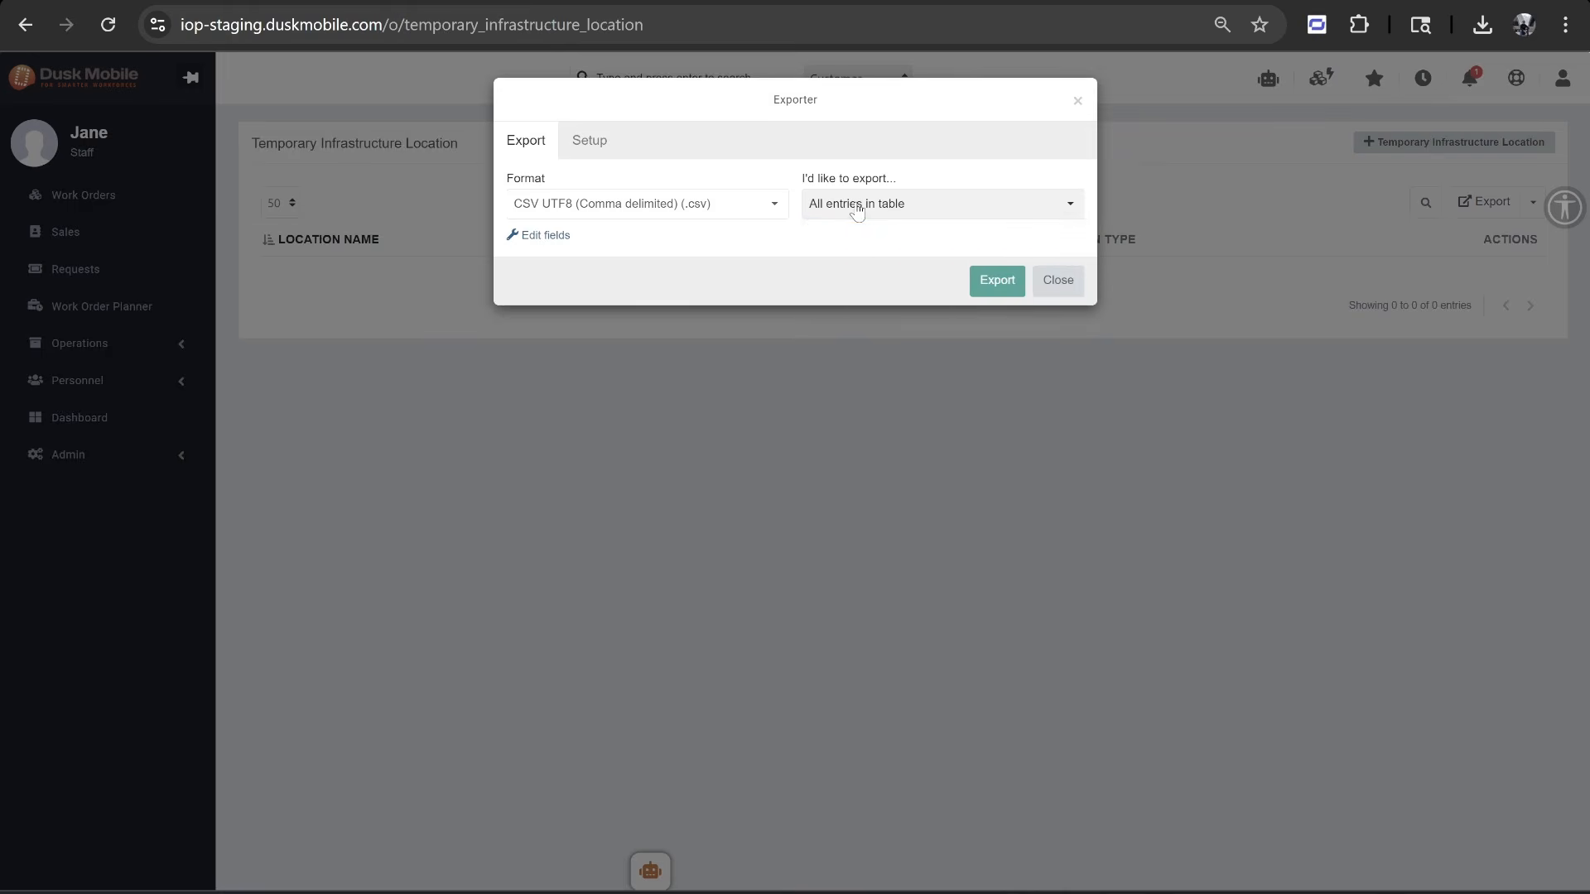
pyautogui.click(986, 280)
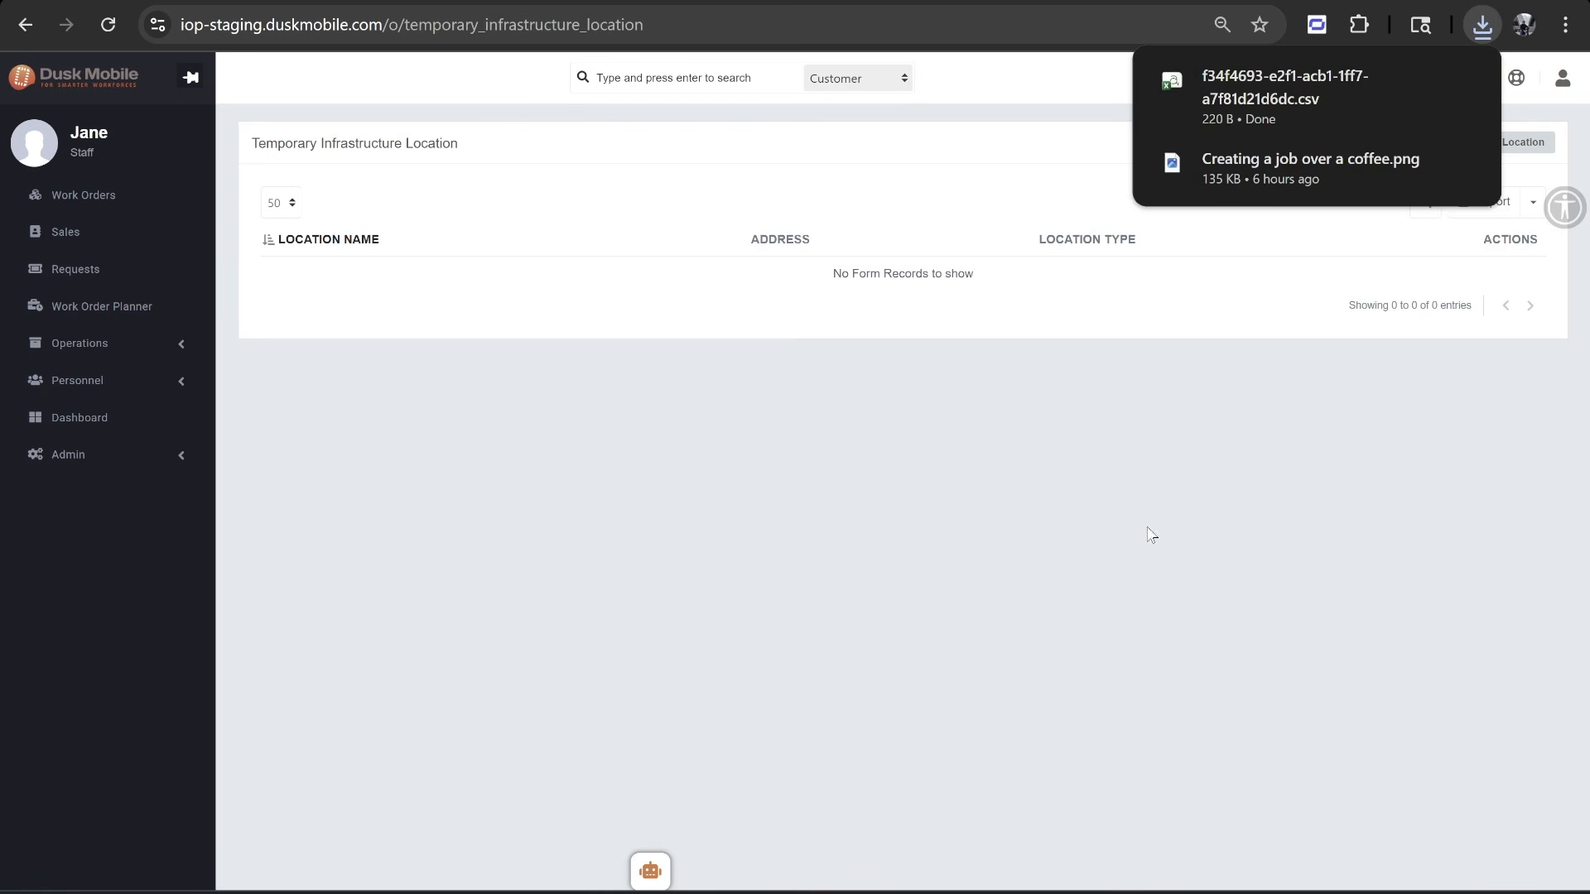
pyautogui.click(1253, 83)
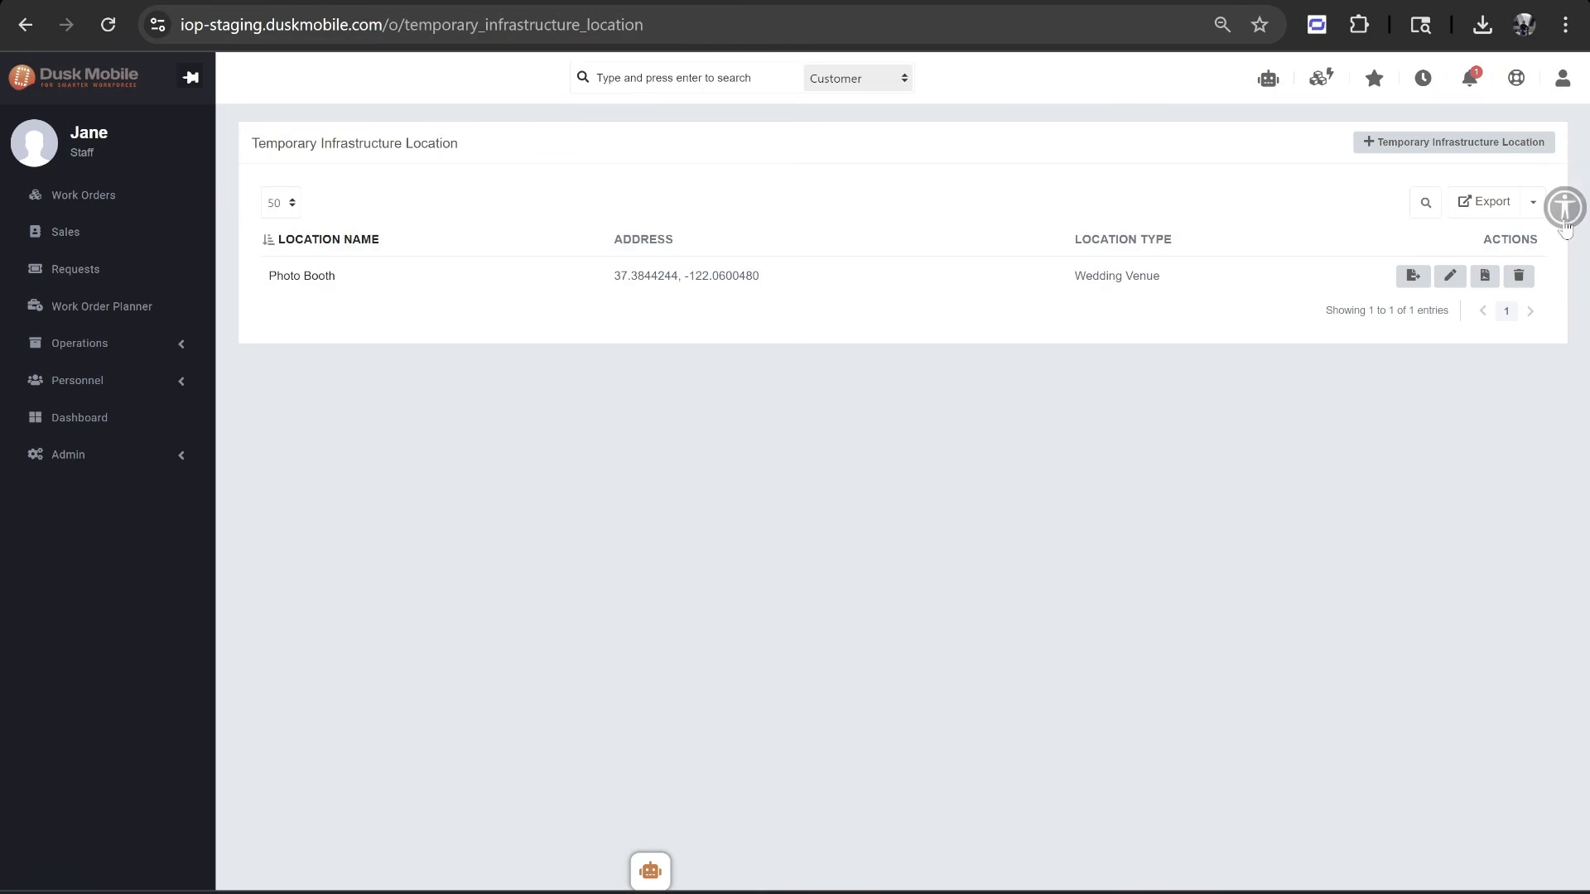
# Start a Temporary Infrastructure Location import from CSV or Excel with the file 3d3ed54c-09d4-d59e-d1b3-0462b1403a0b.csv
pyautogui.click(1534, 209)
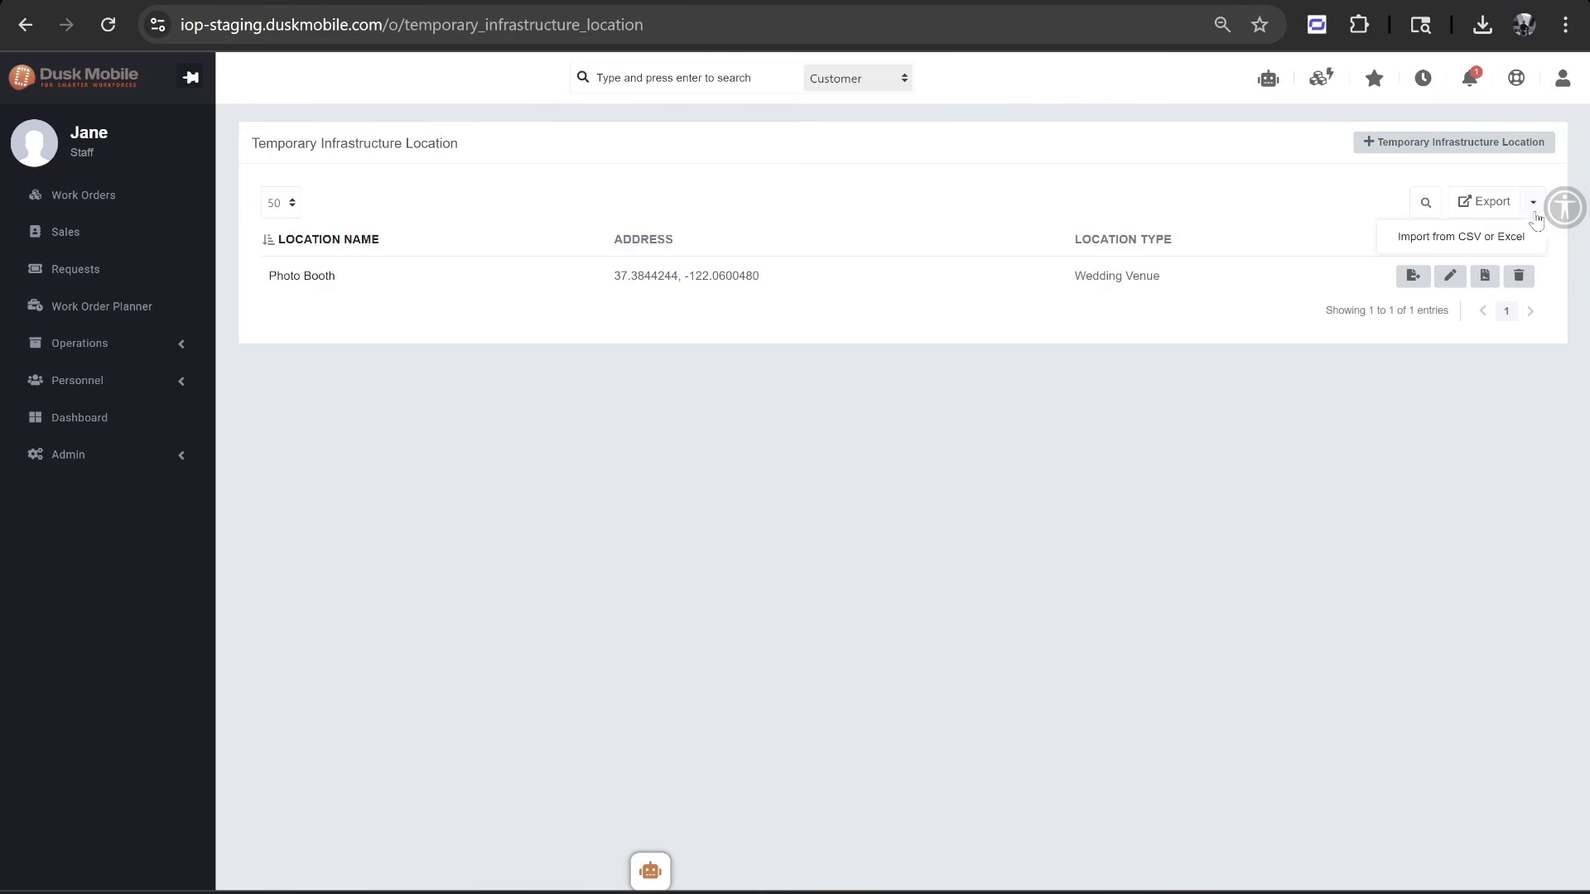
pyautogui.click(1482, 238)
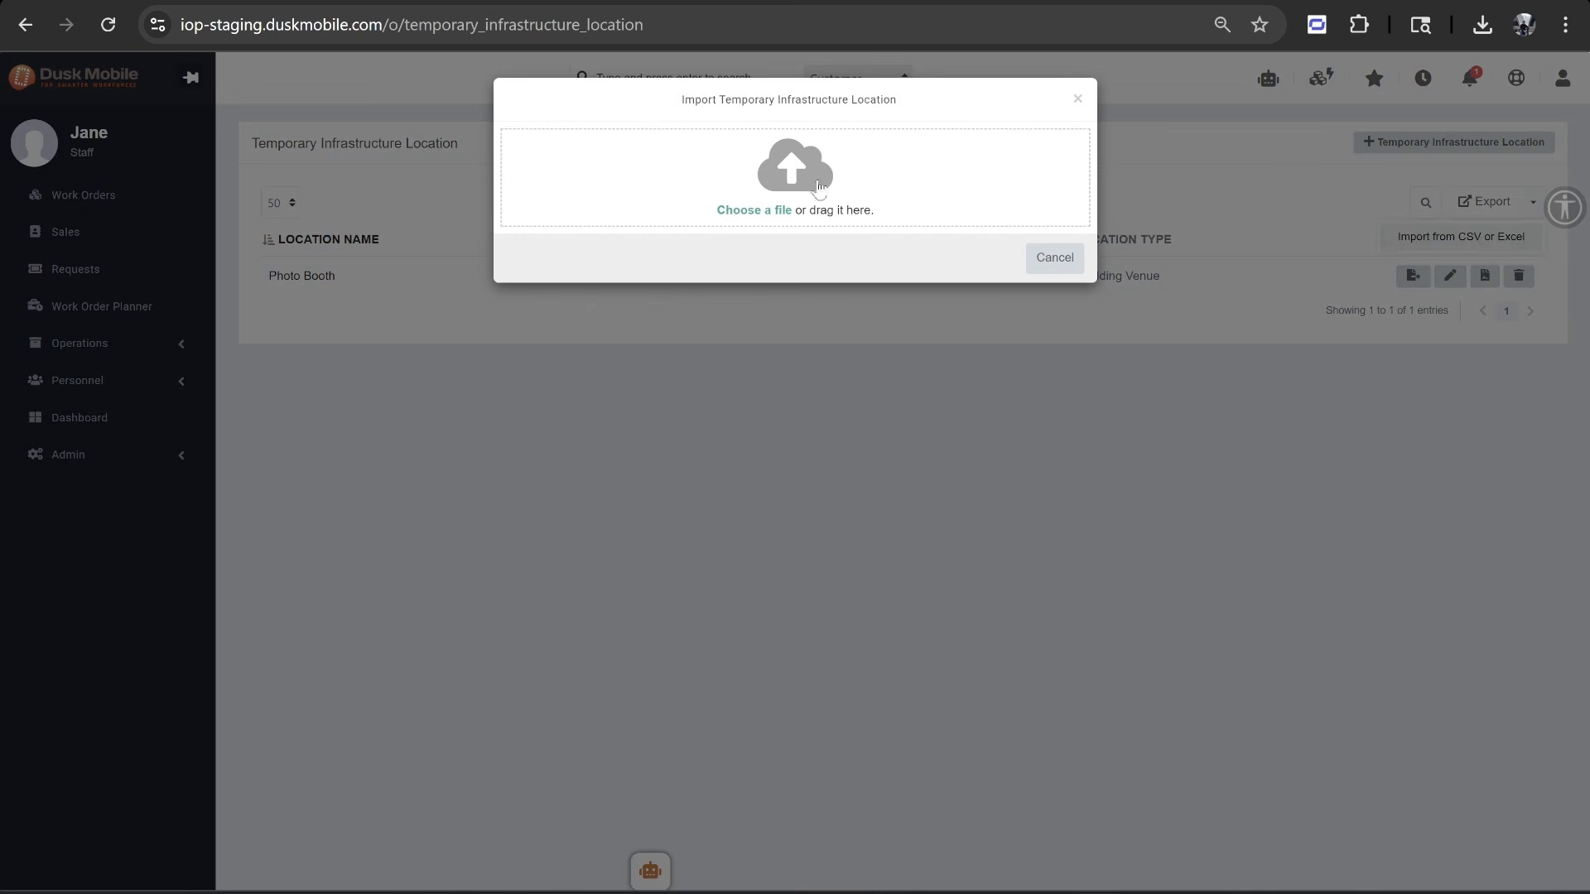
pyautogui.click(739, 210)
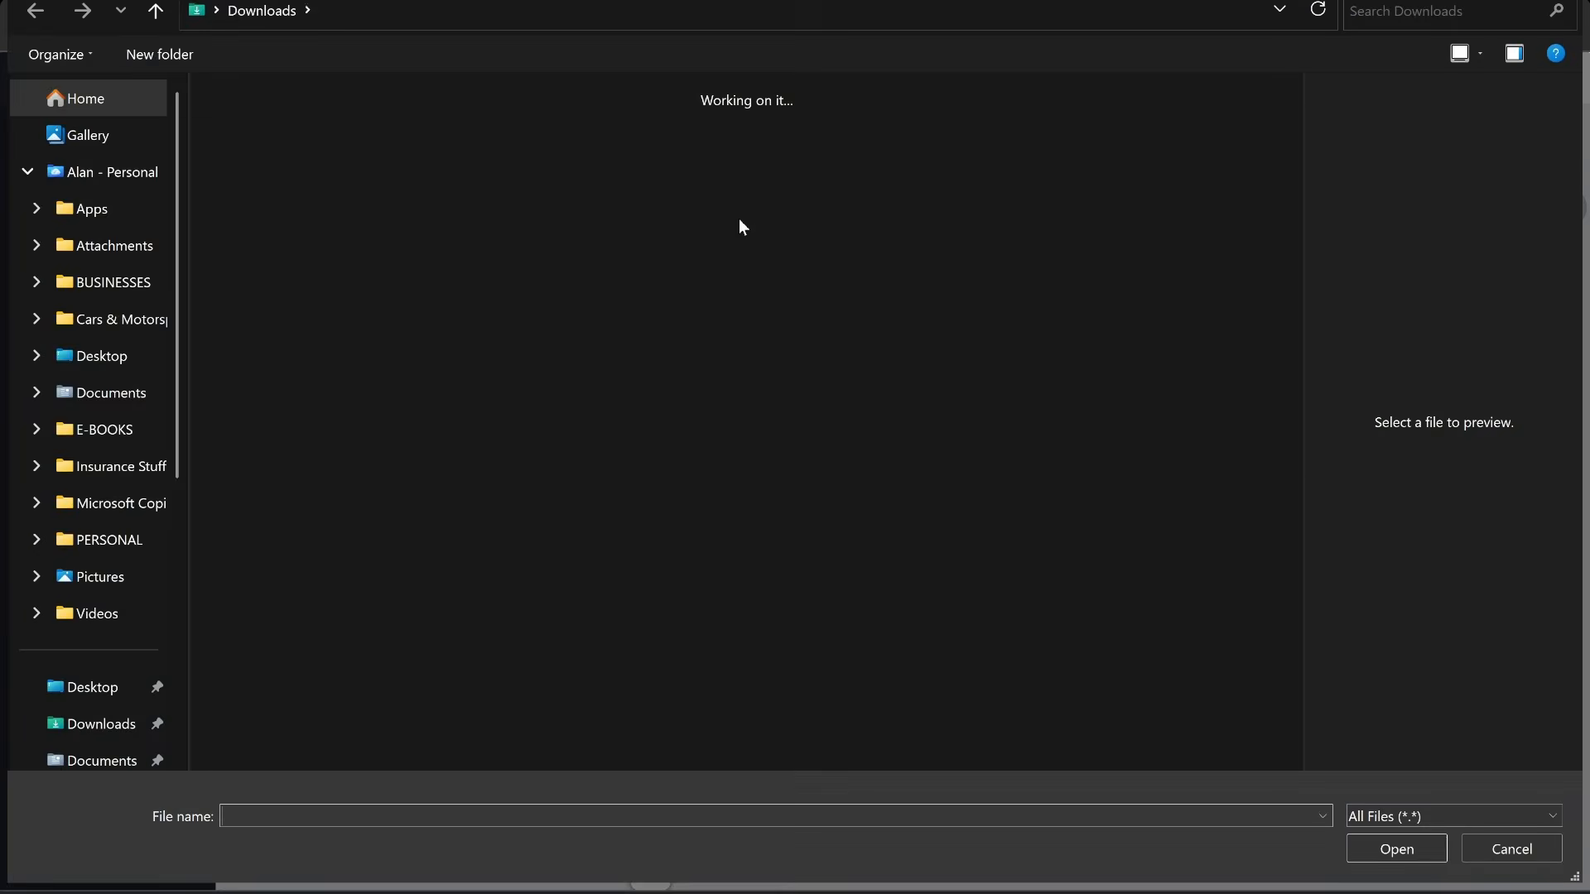
pyautogui.click(363, 178)
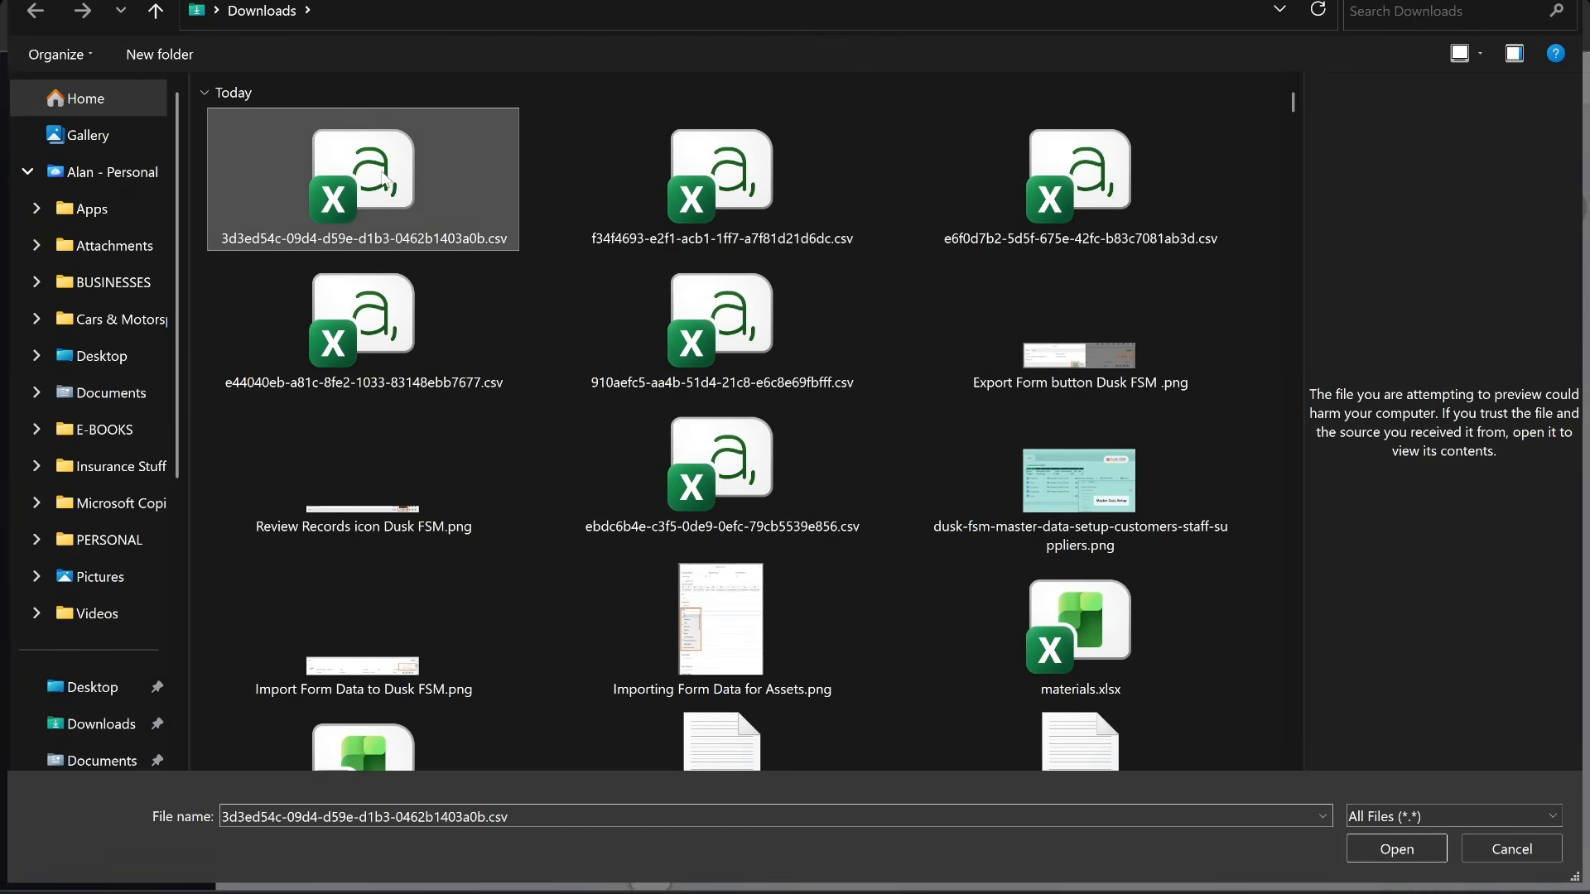
pyautogui.click(1433, 849)
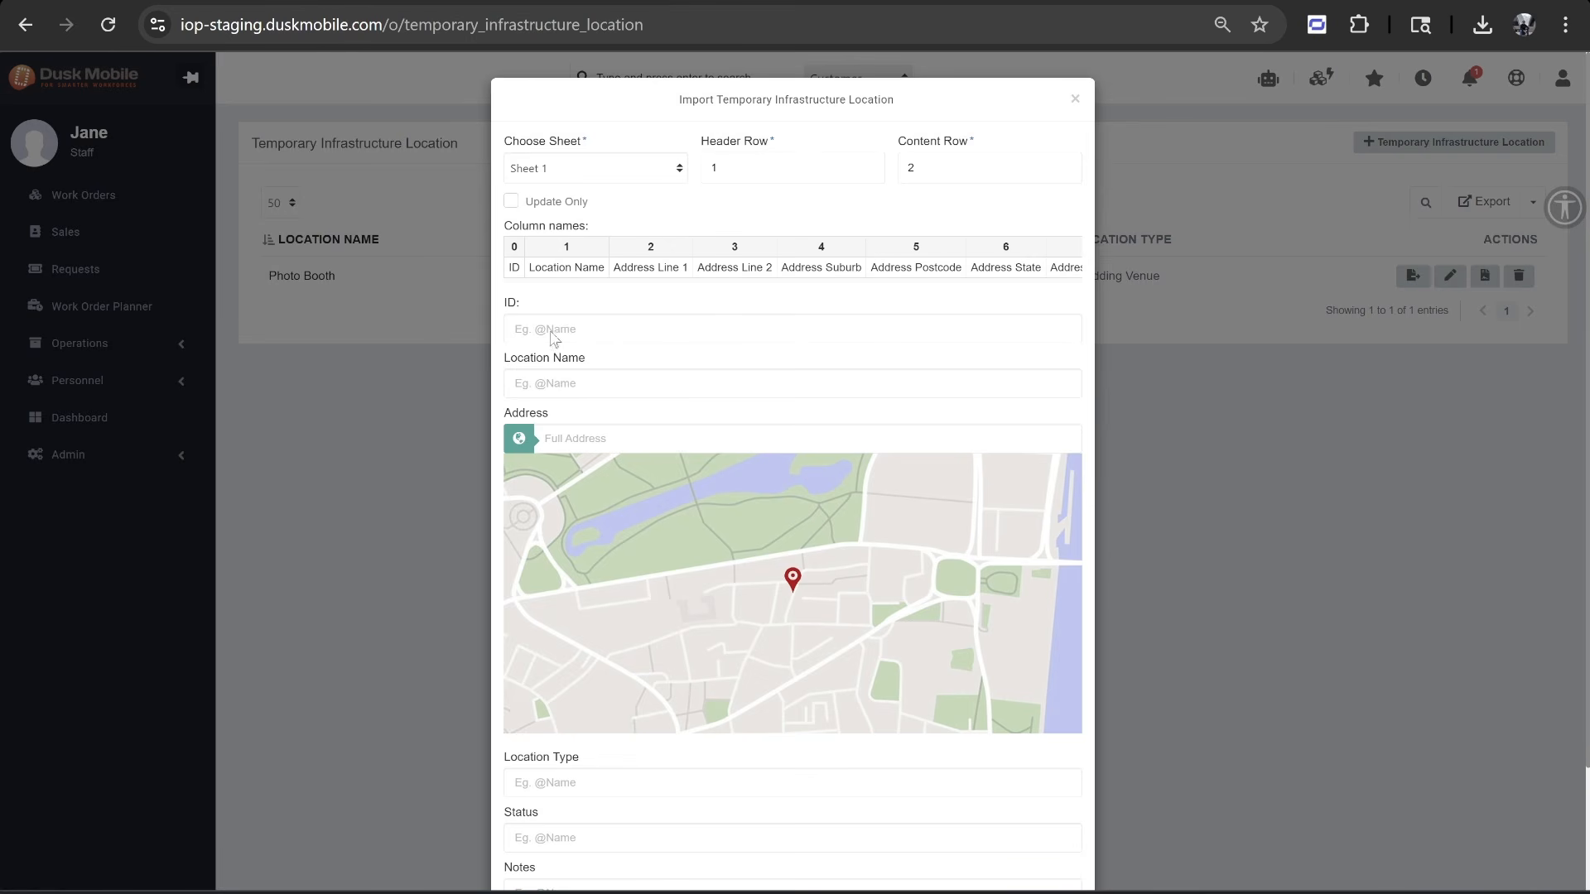
# Map the import's ID and Location Name fields to the file columns of the same names, and cancel the import
pyautogui.click(590, 327)
pyautogui.write('@')
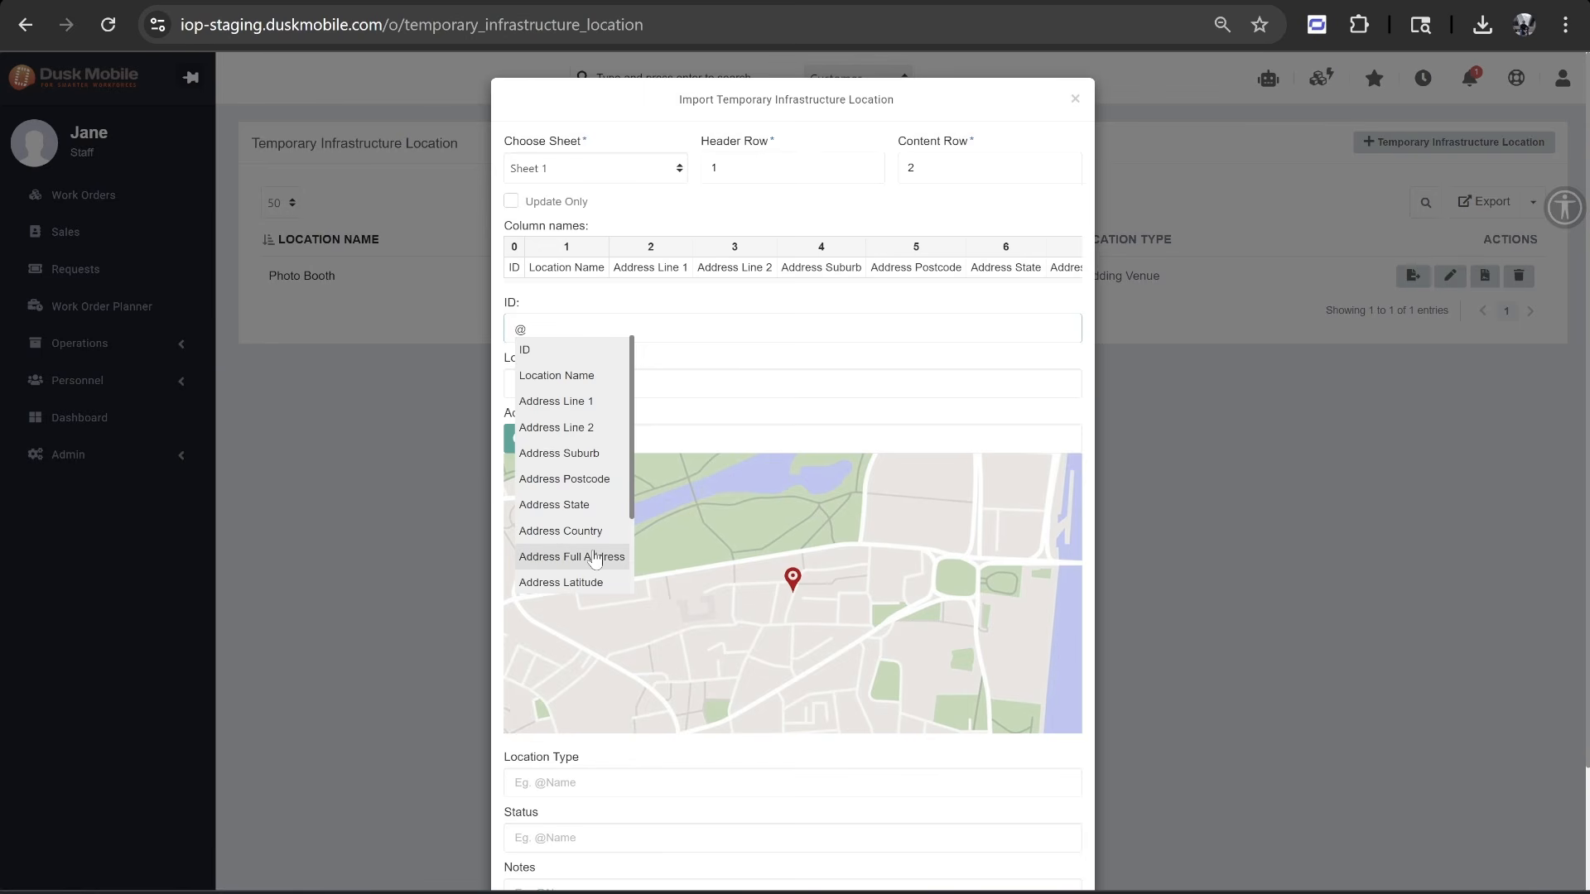
pyautogui.click(568, 361)
pyautogui.click(586, 385)
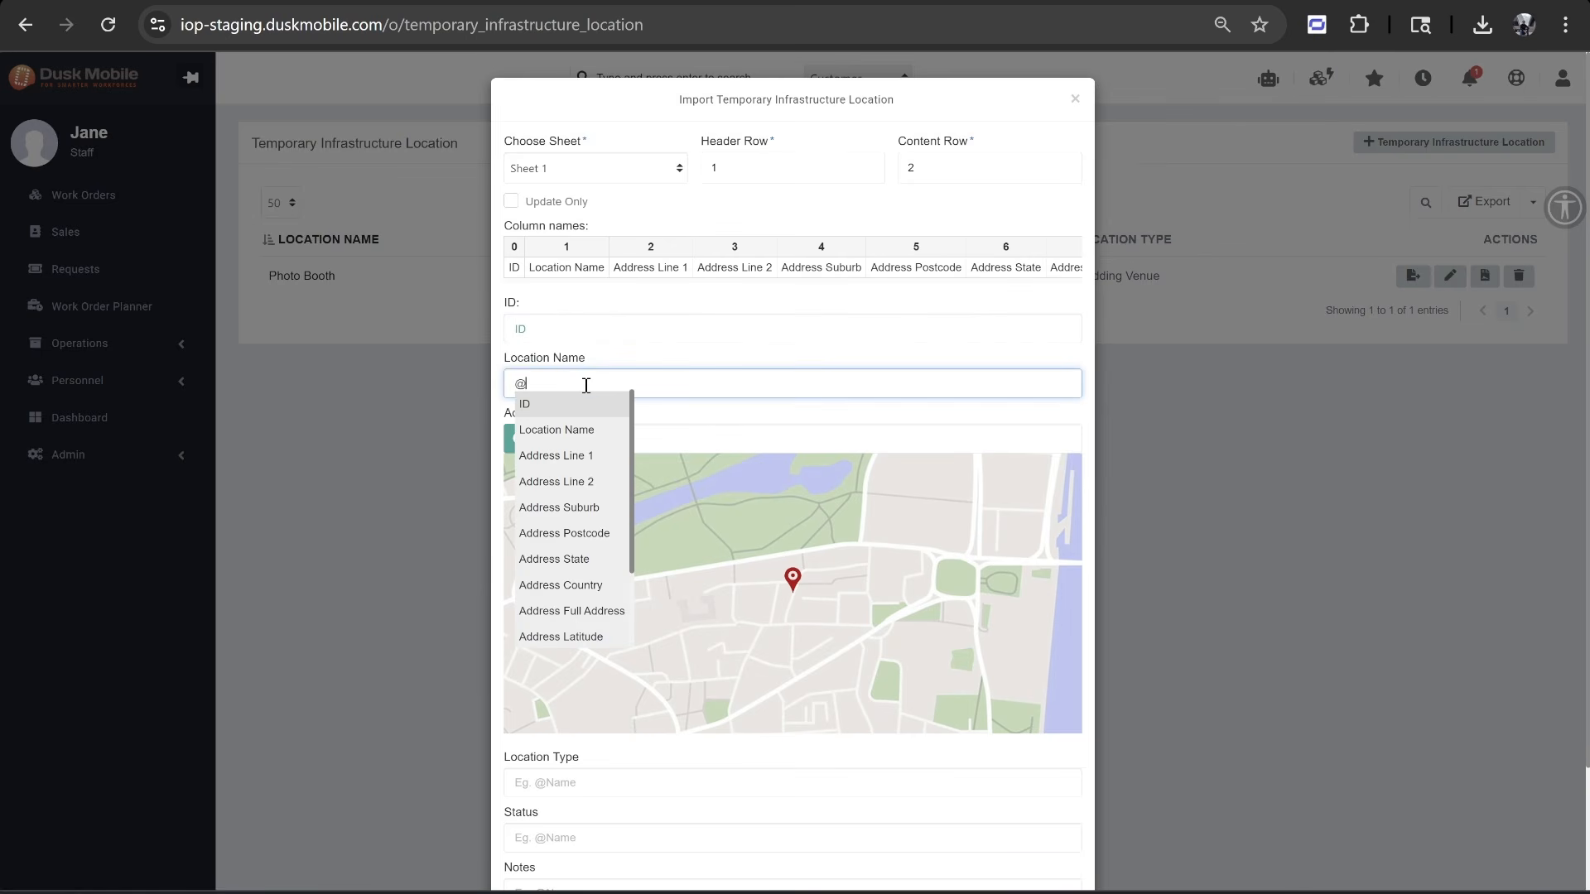
pyautogui.click(584, 429)
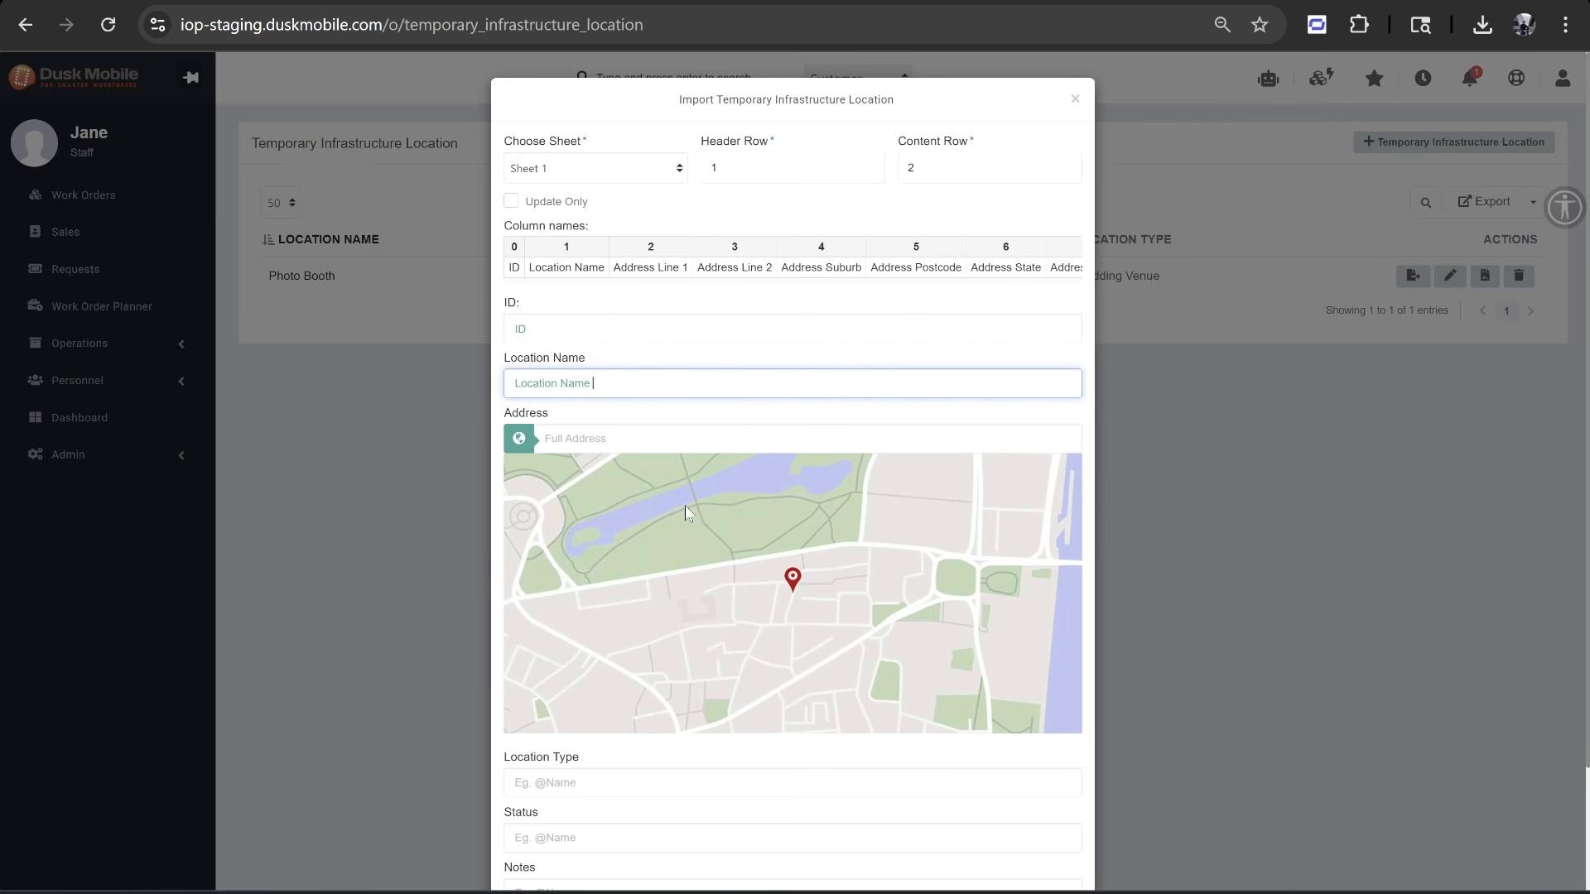
pyautogui.scroll(-2, 1119, 573)
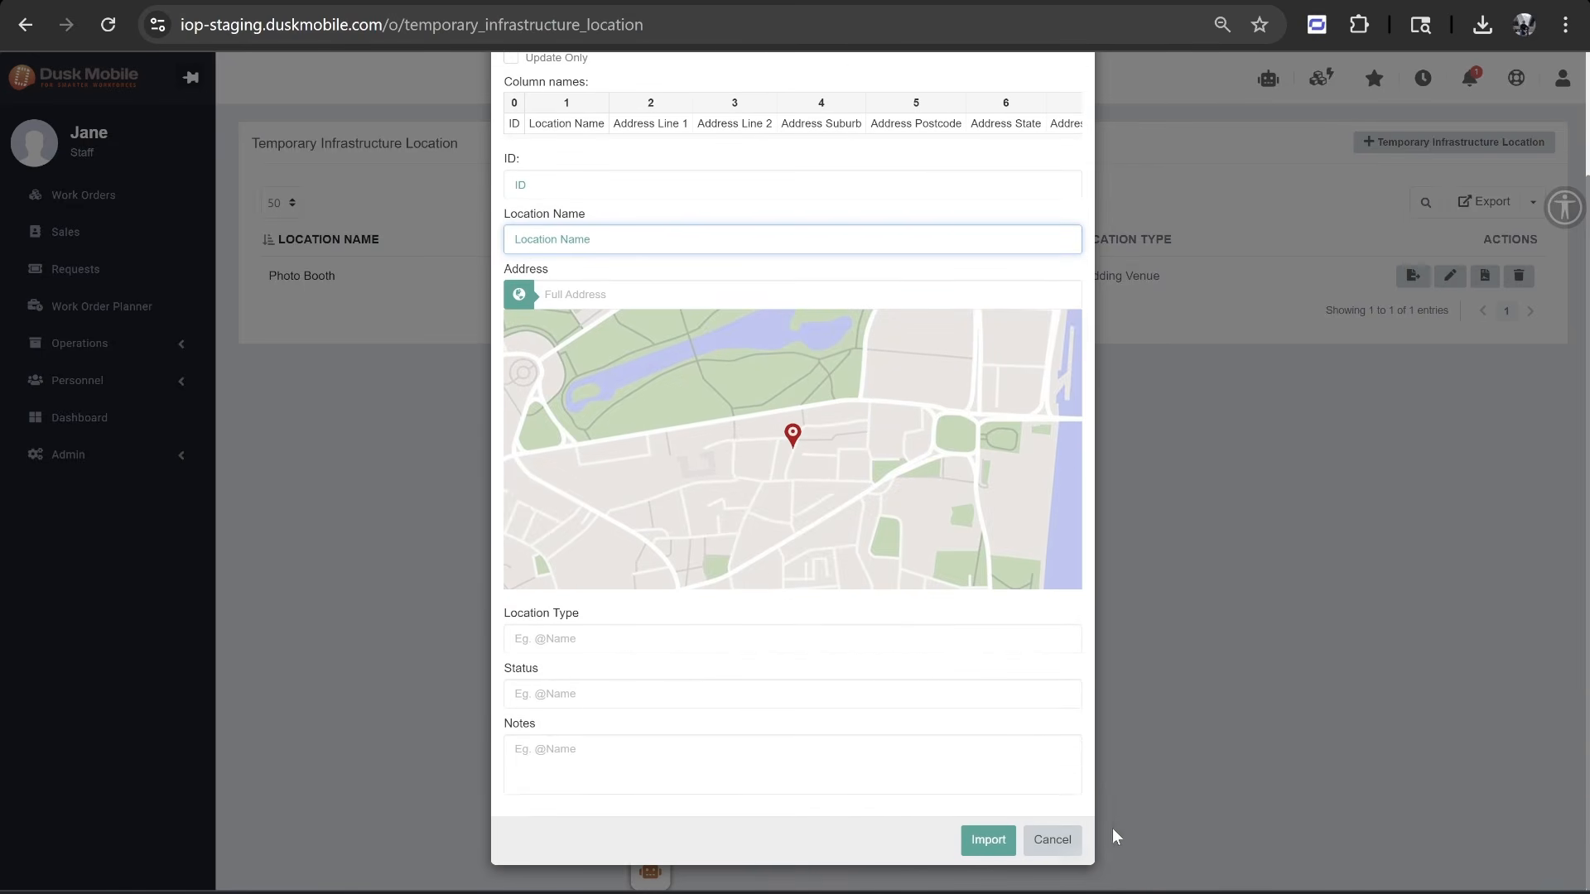
pyautogui.click(1058, 840)
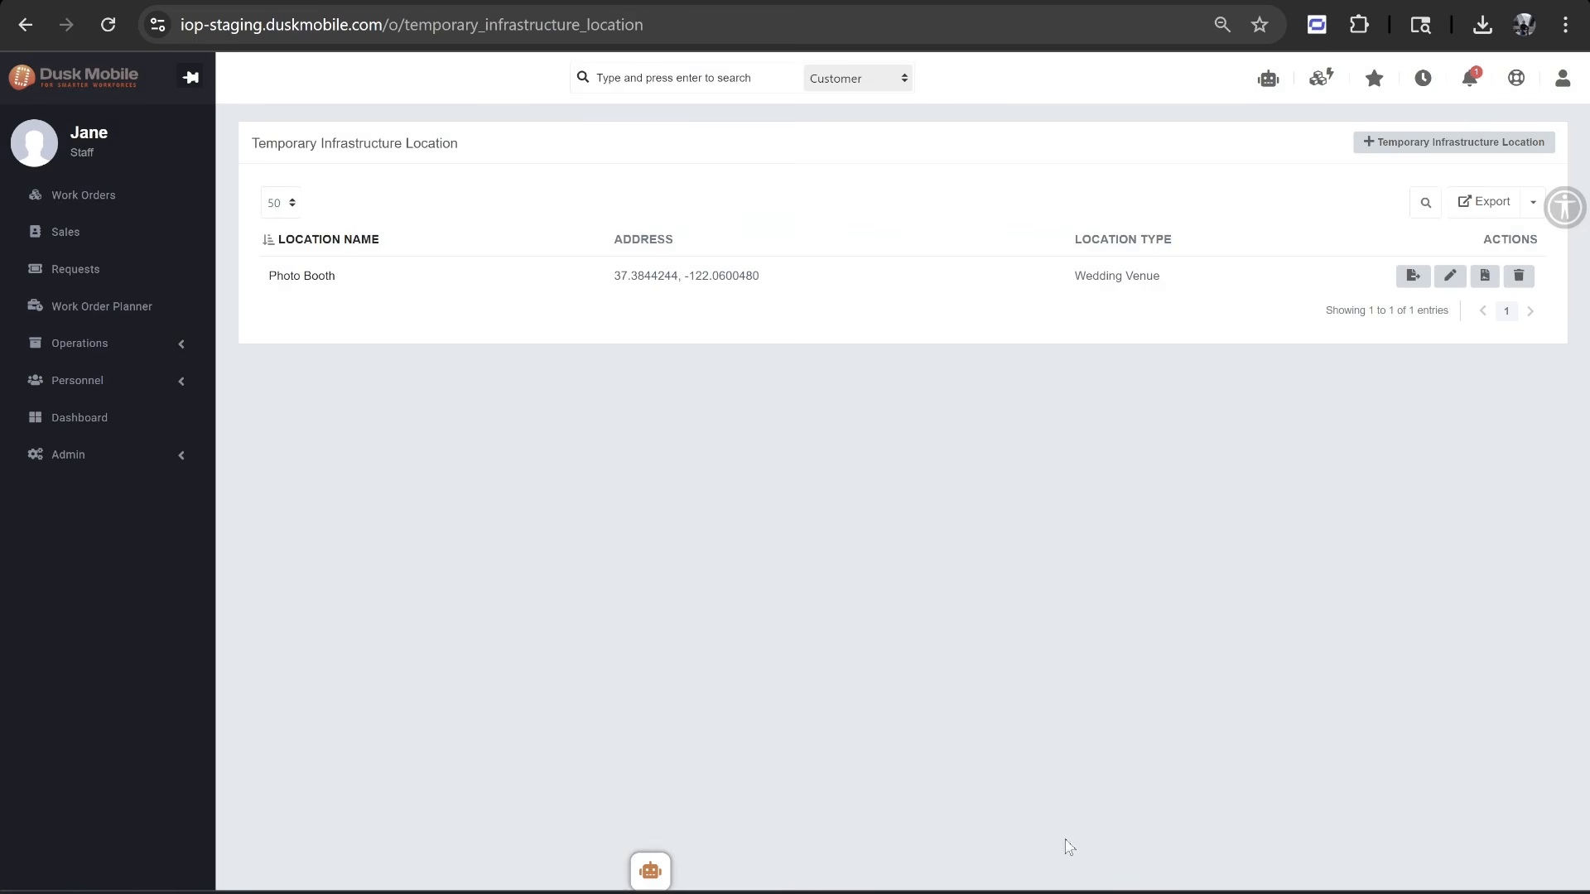
# Create a single task work order with the reference Wedding Venue - Mountain View 02/10/26
pyautogui.click(501, 277)
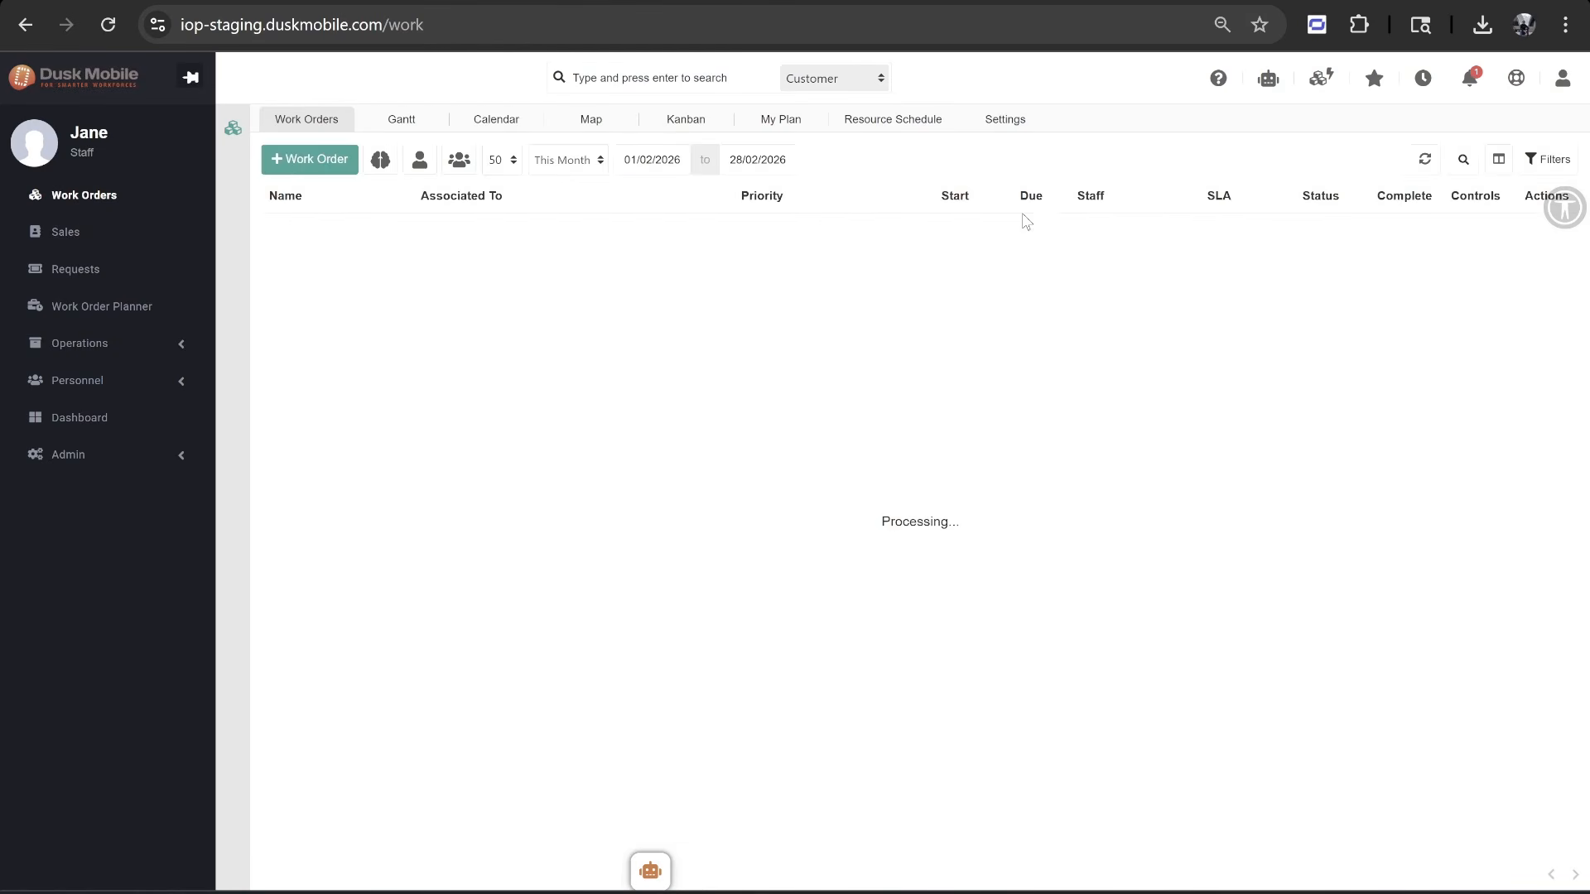
pyautogui.click(316, 160)
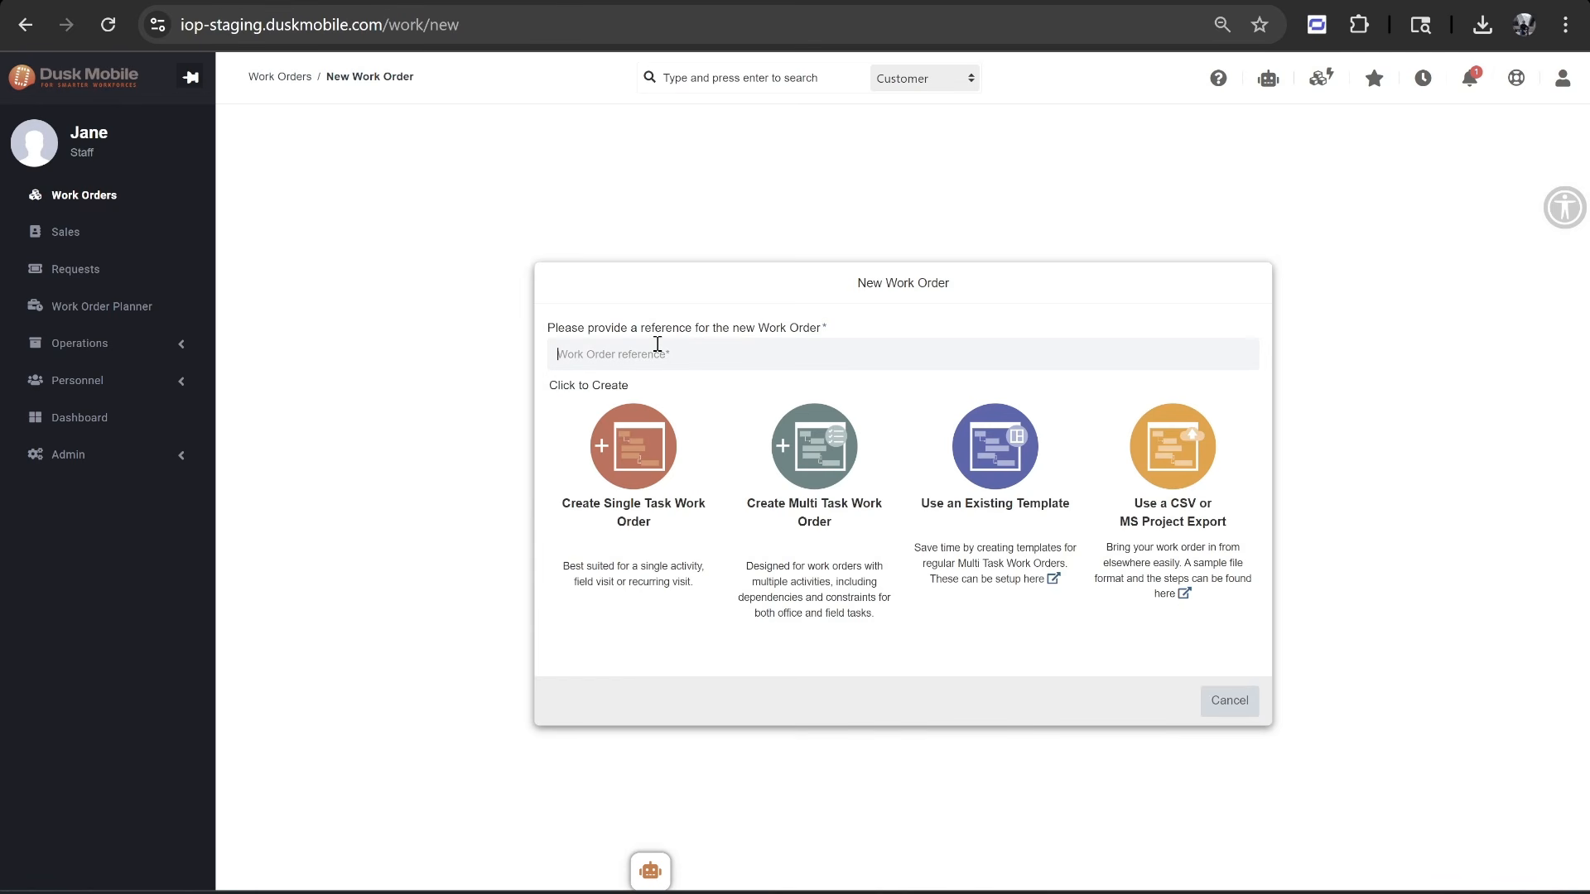
pyautogui.write('W')
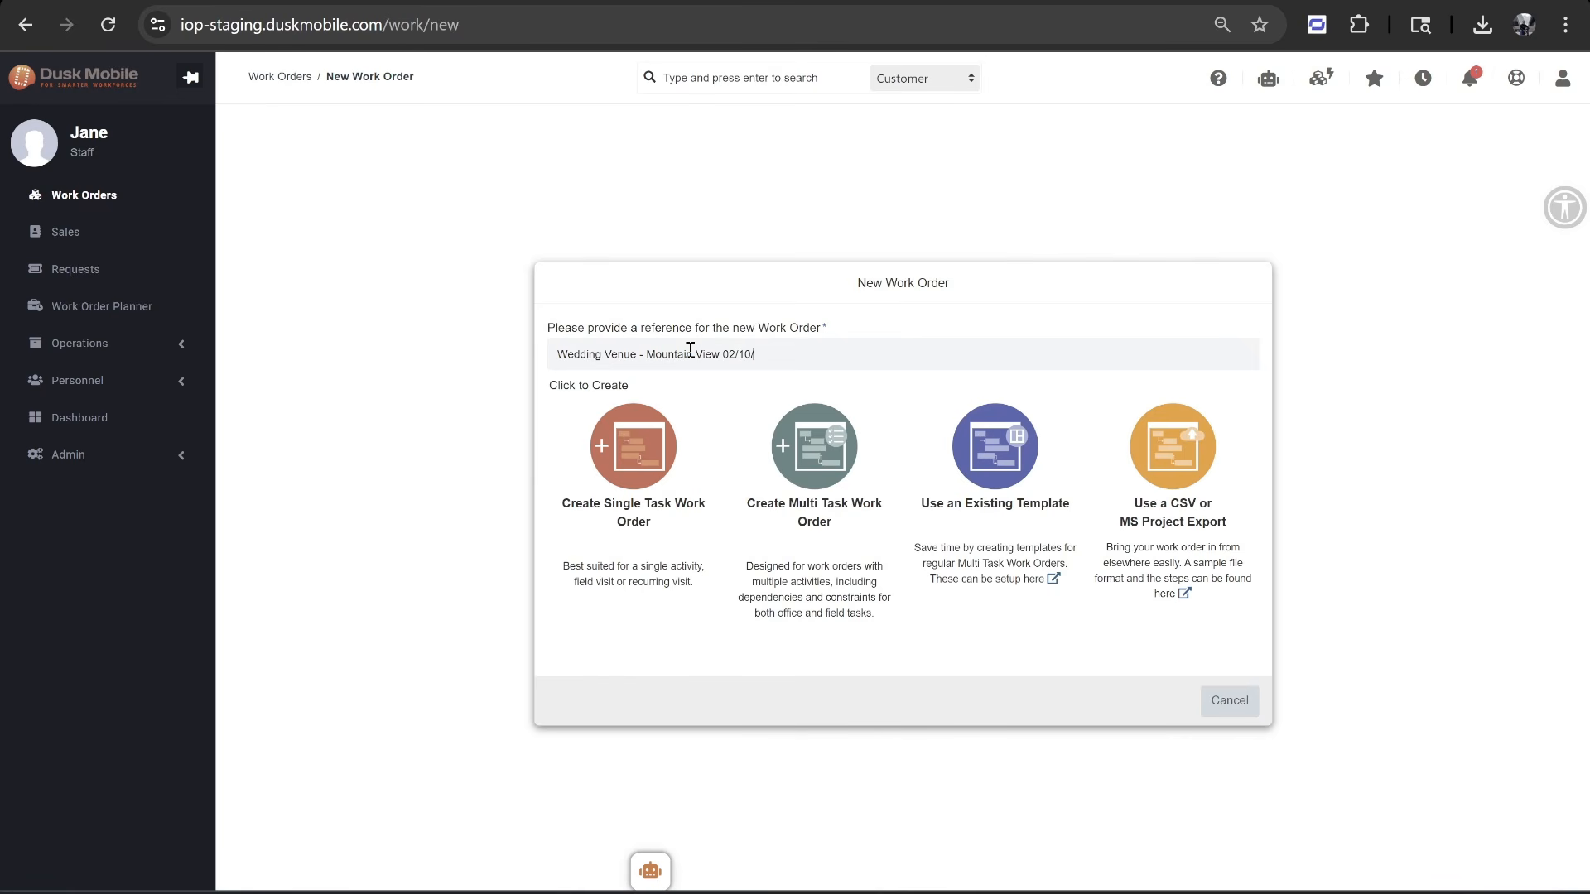
pyautogui.click(656, 418)
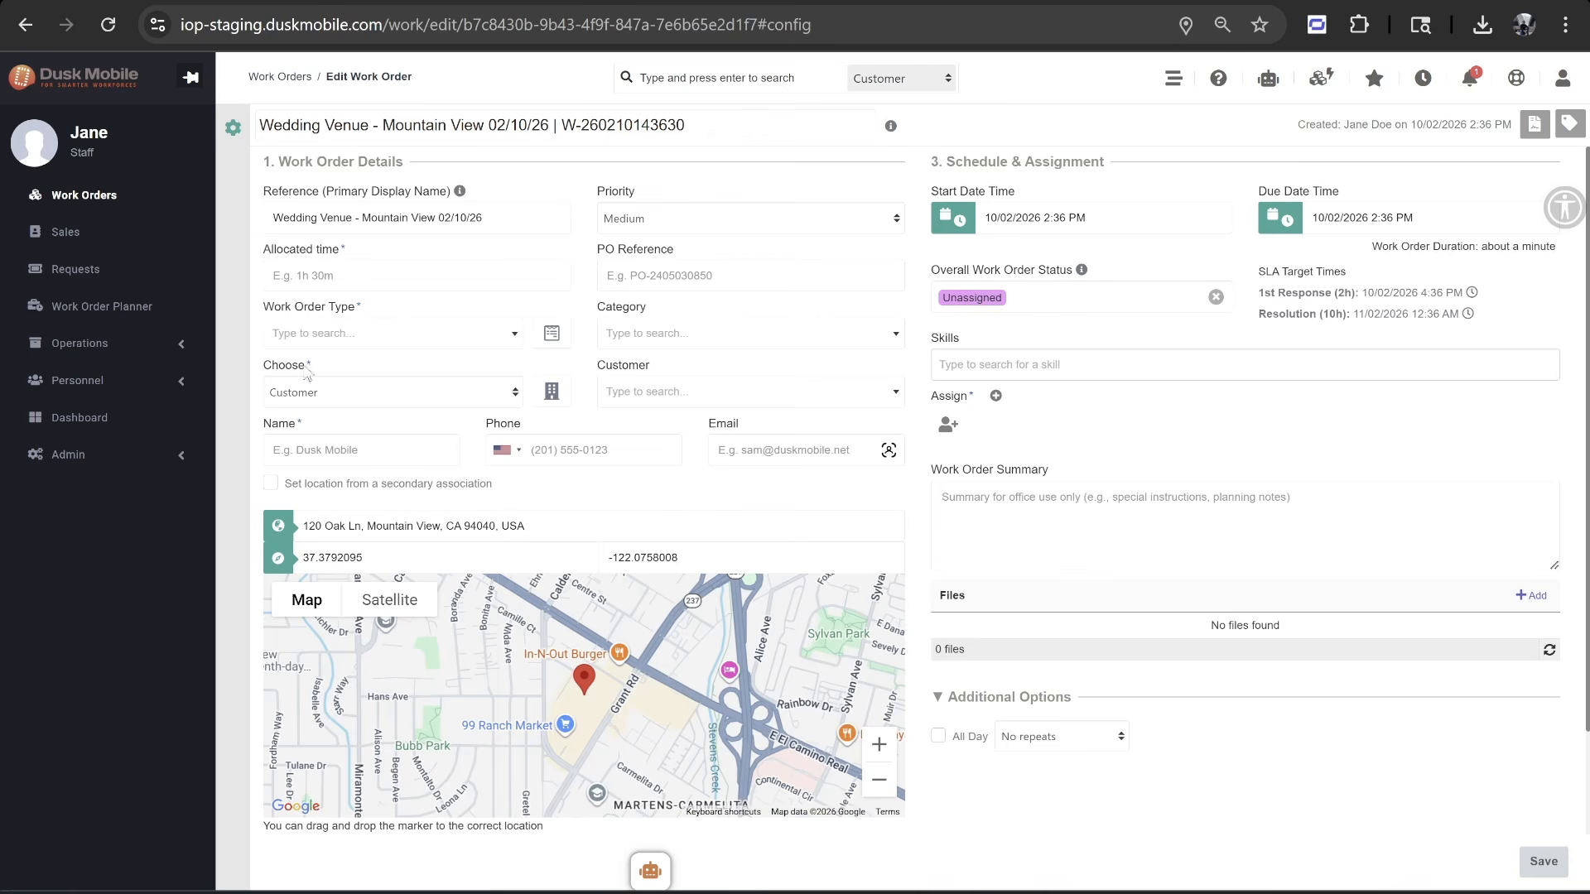
# Set the work order type to Single Click Form and the allocated time to 1h
pyautogui.click(332, 333)
pyautogui.scroll(-3, 344, 456)
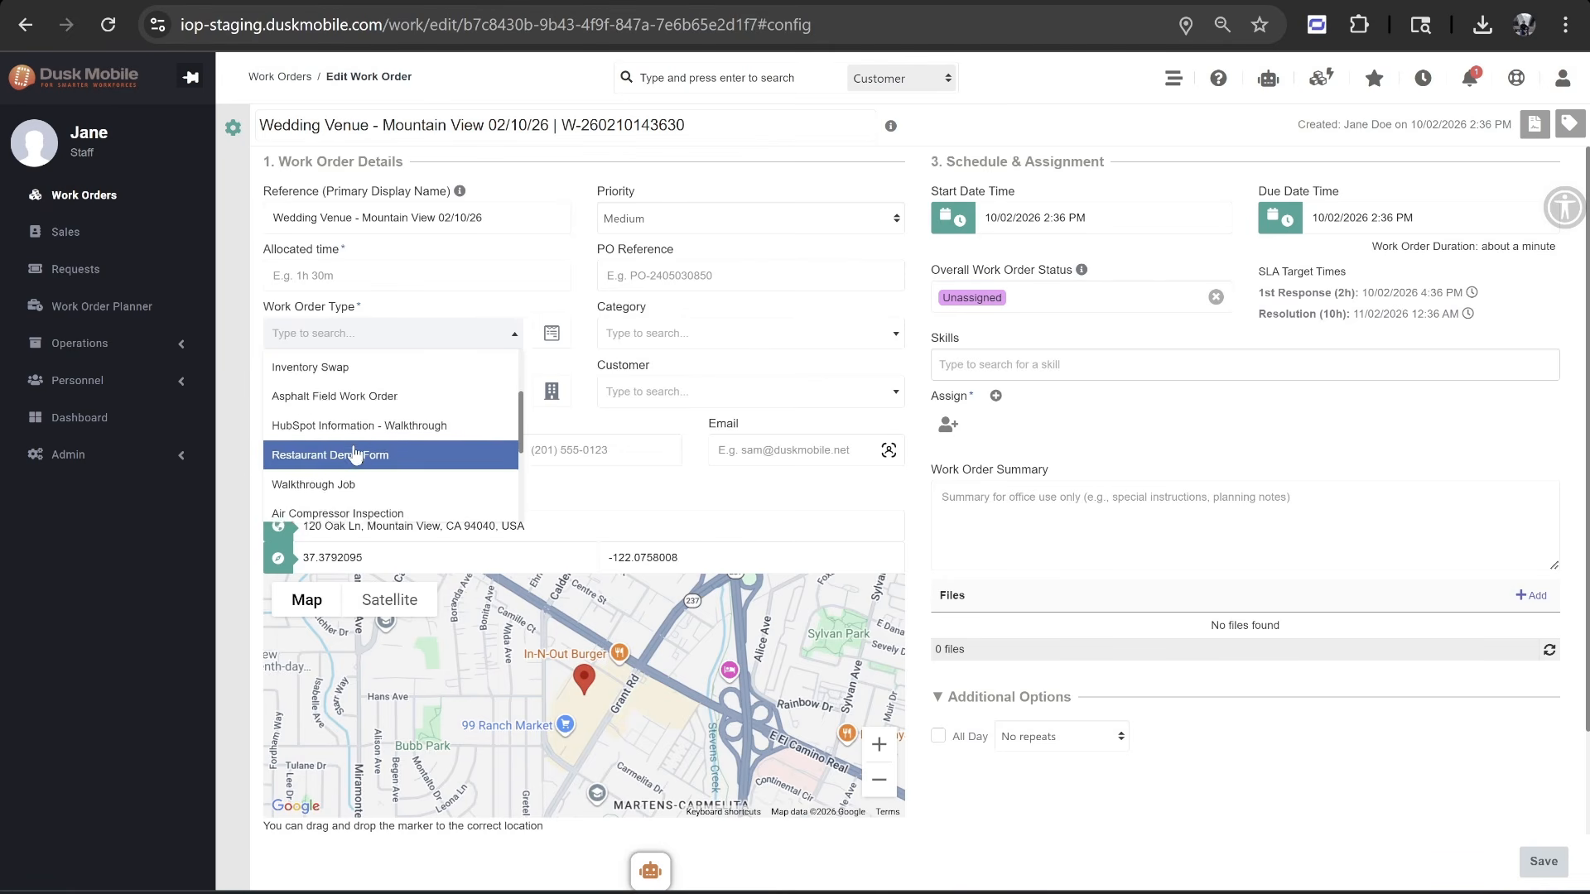
pyautogui.scroll(-2, 355, 455)
pyautogui.scroll(3, 353, 457)
pyautogui.scroll(2, 351, 458)
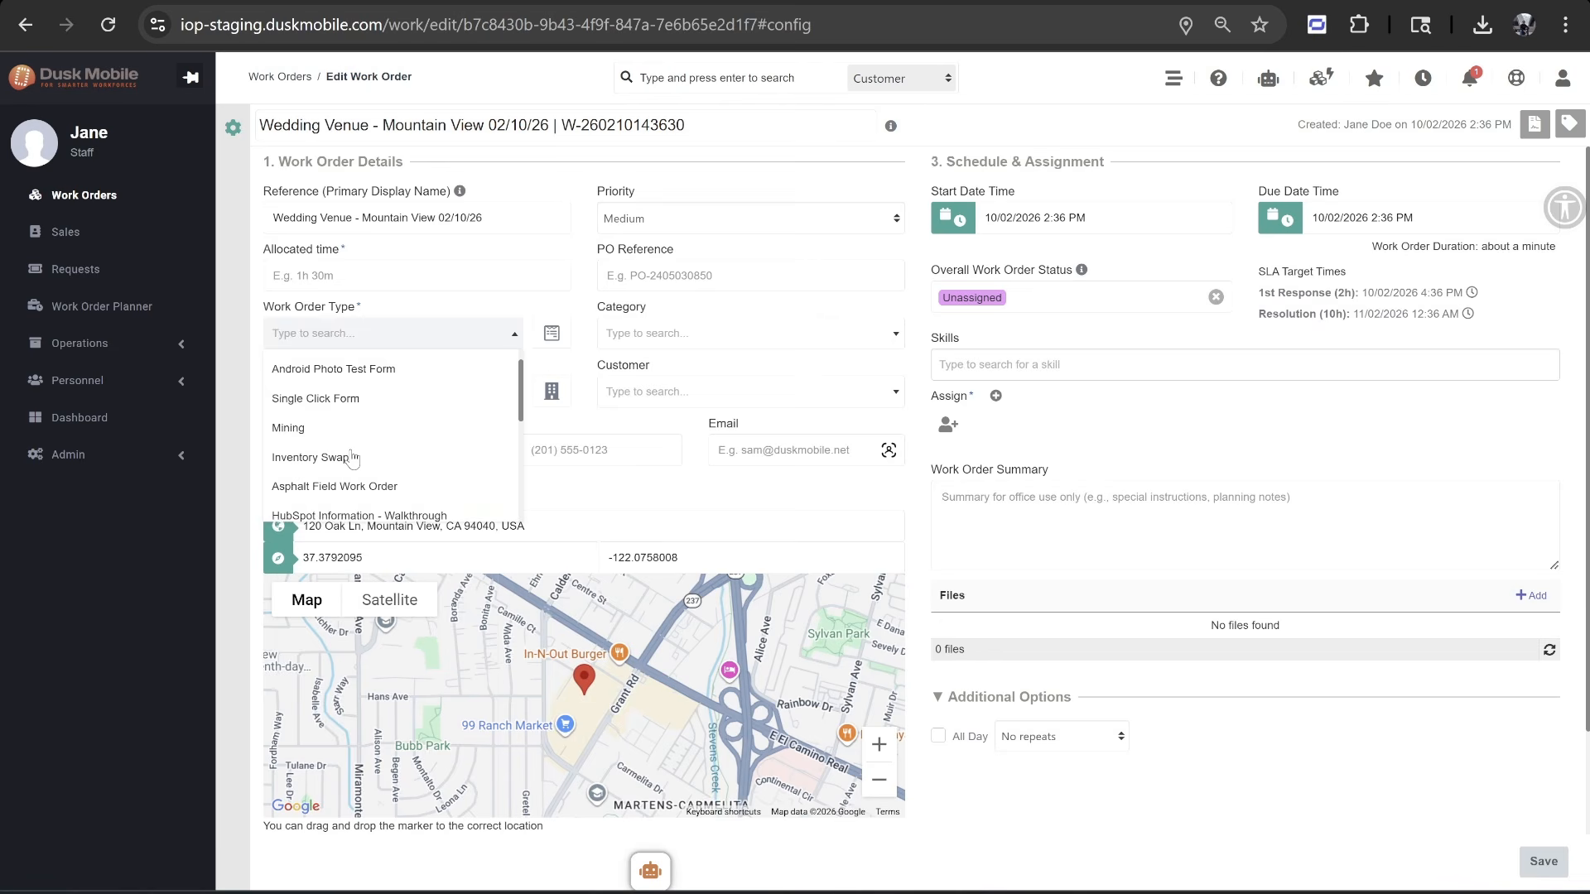
pyautogui.click(356, 453)
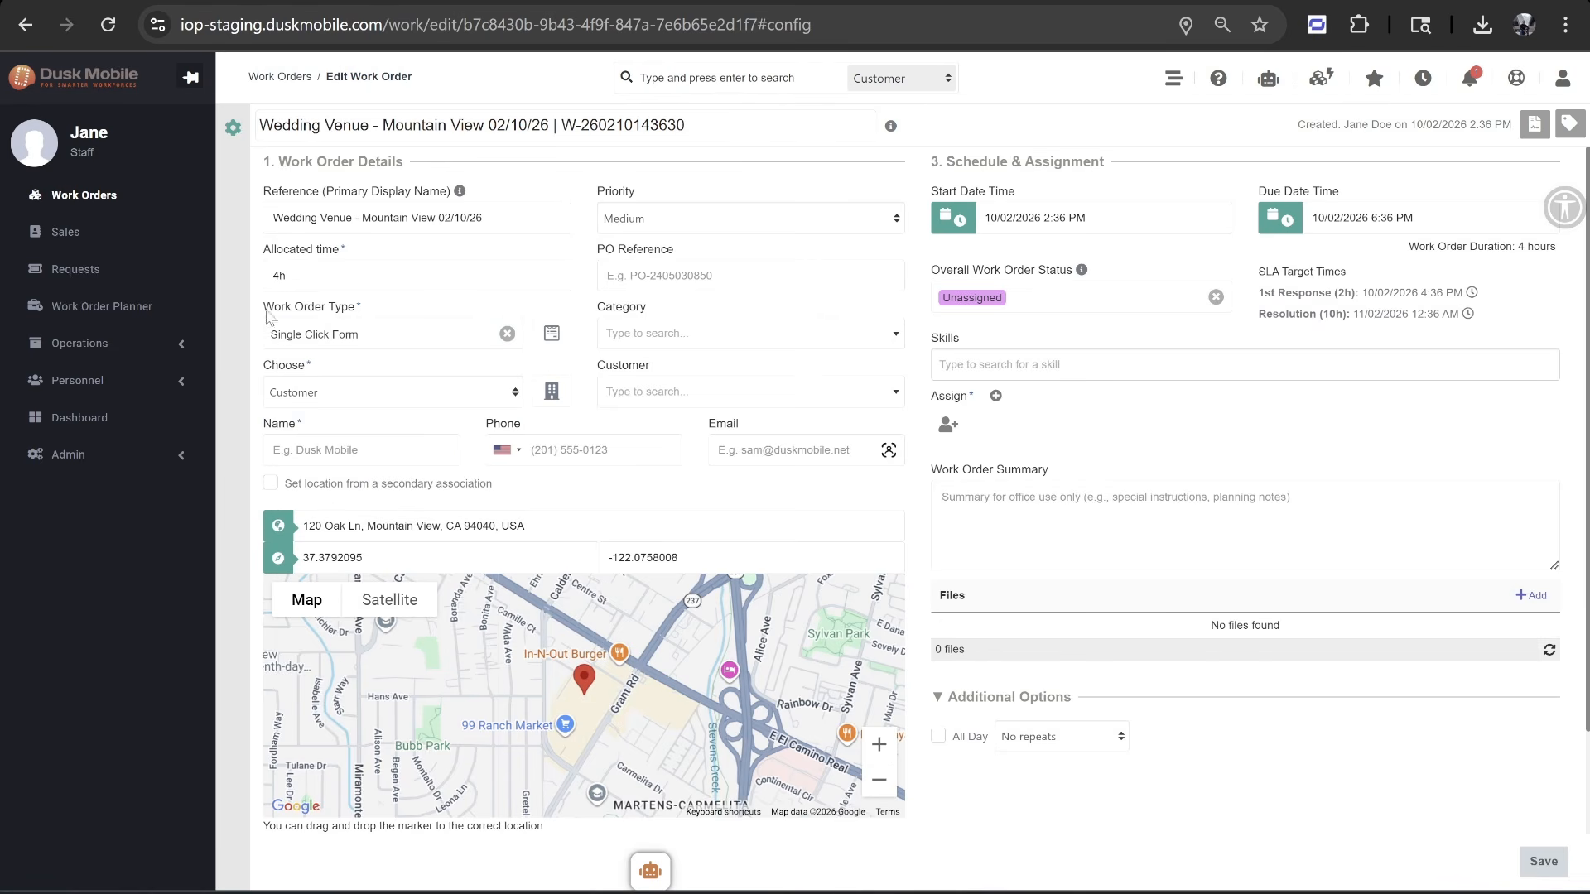
pyautogui.moveTo(279, 277); pyautogui.dragTo(266, 280)
pyautogui.write('1')
# Associate the work order with Temp Infrastructure and select Photo Booth as its record
pyautogui.click(367, 395)
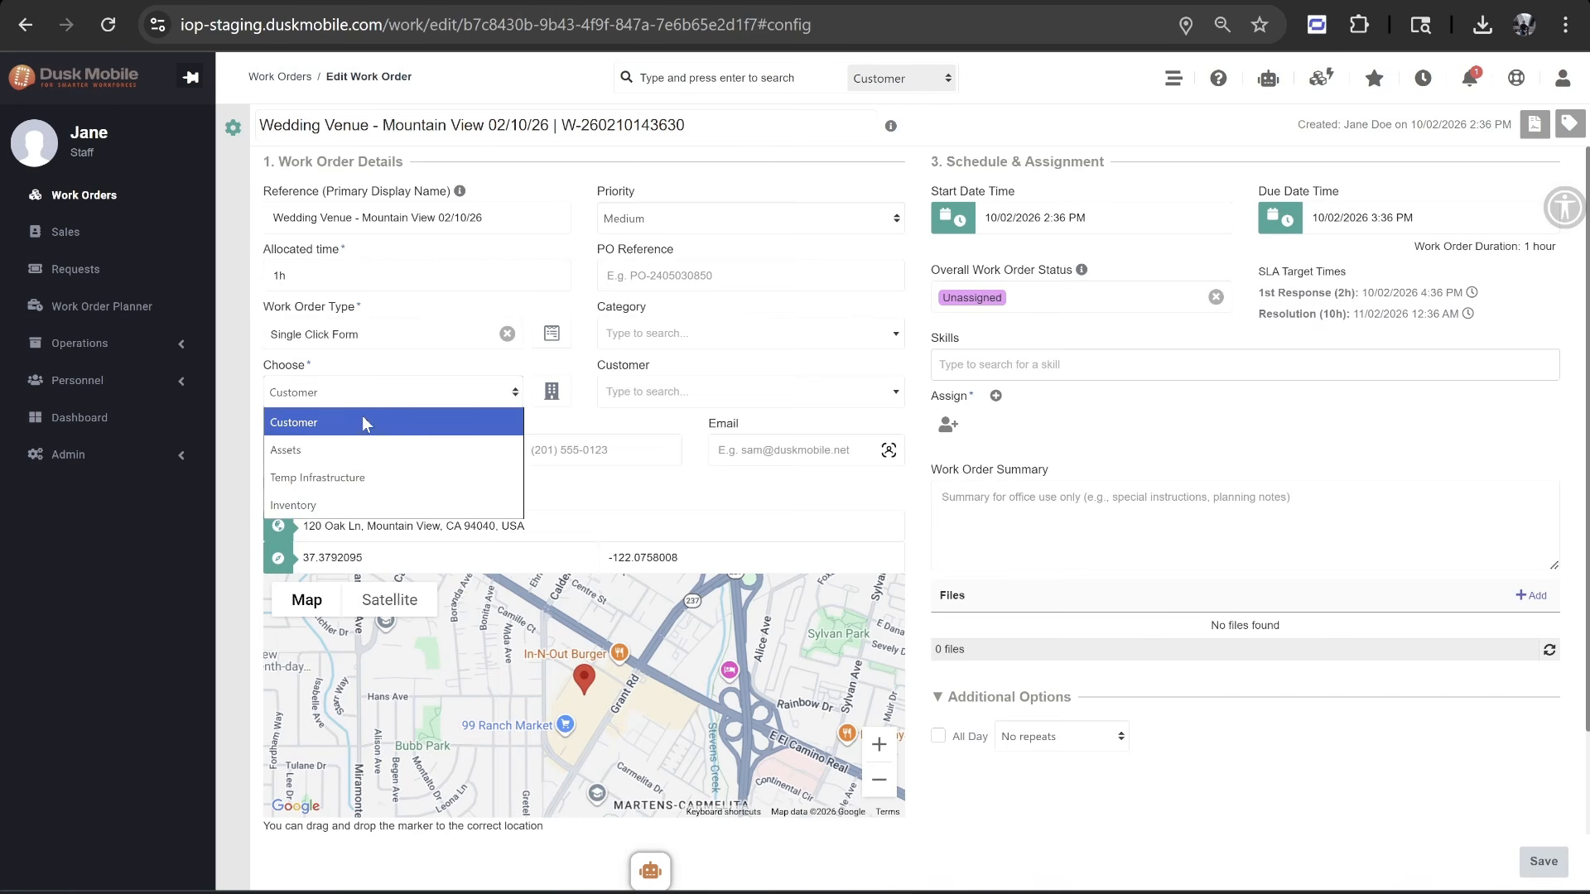
pyautogui.click(321, 480)
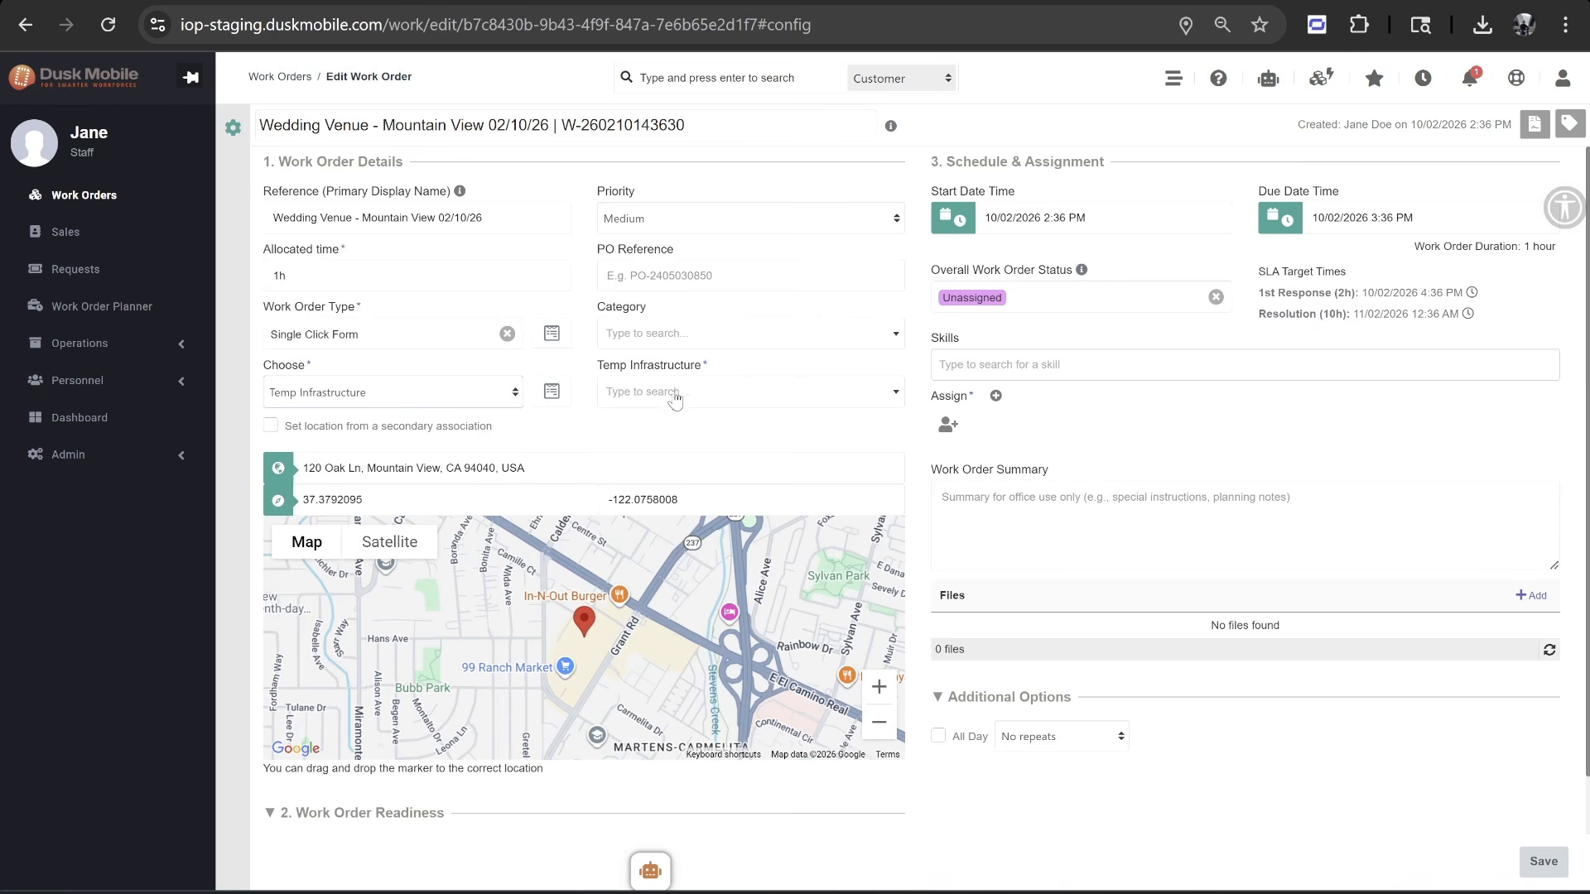
pyautogui.click(655, 396)
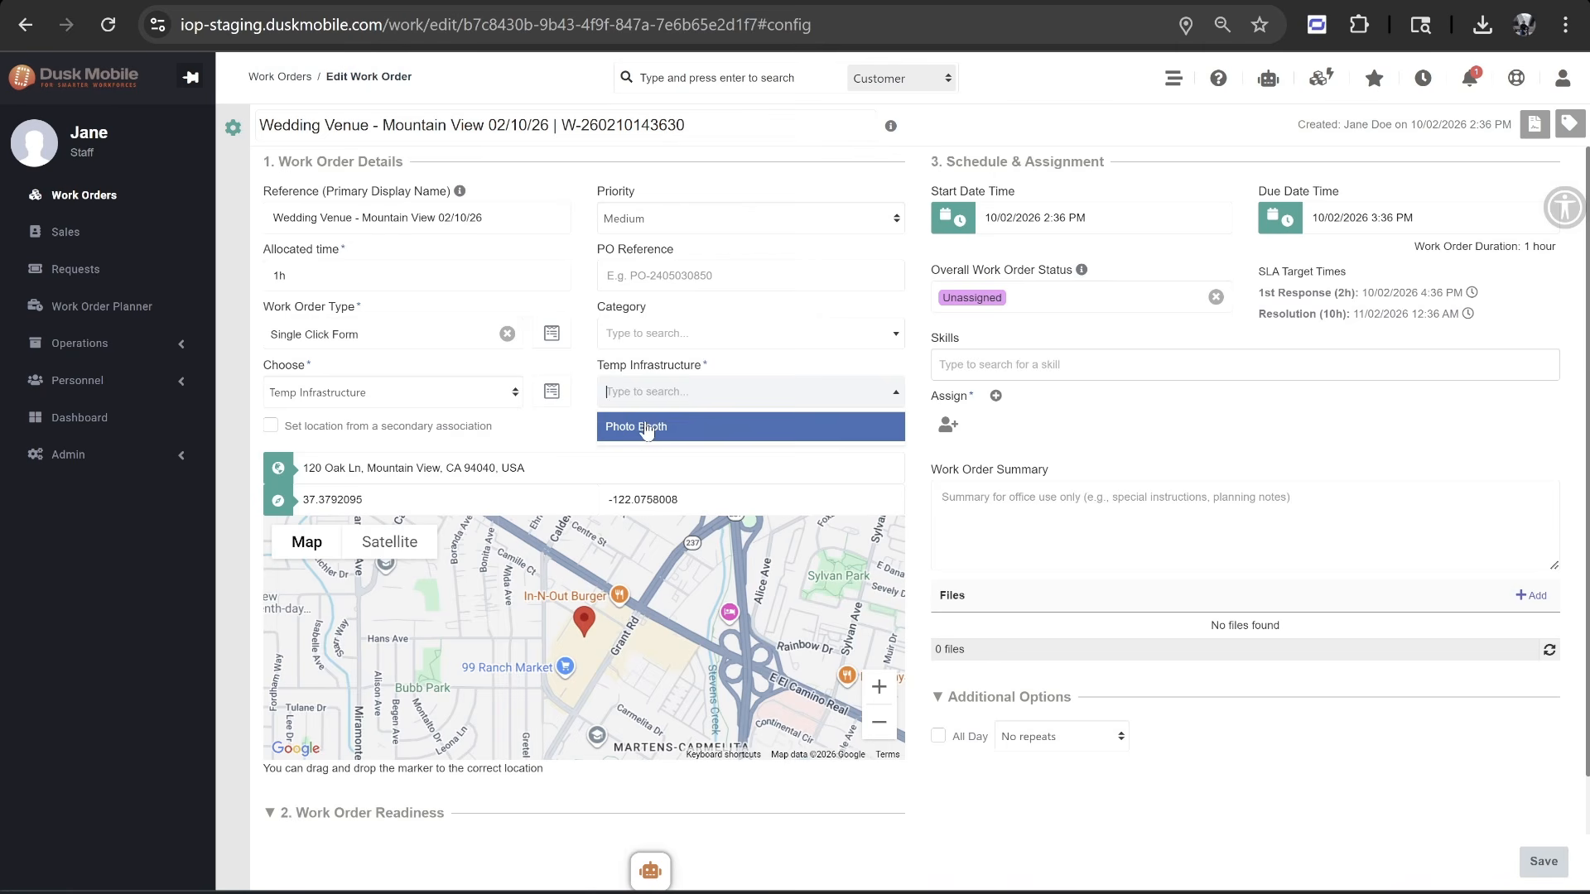
pyautogui.click(648, 428)
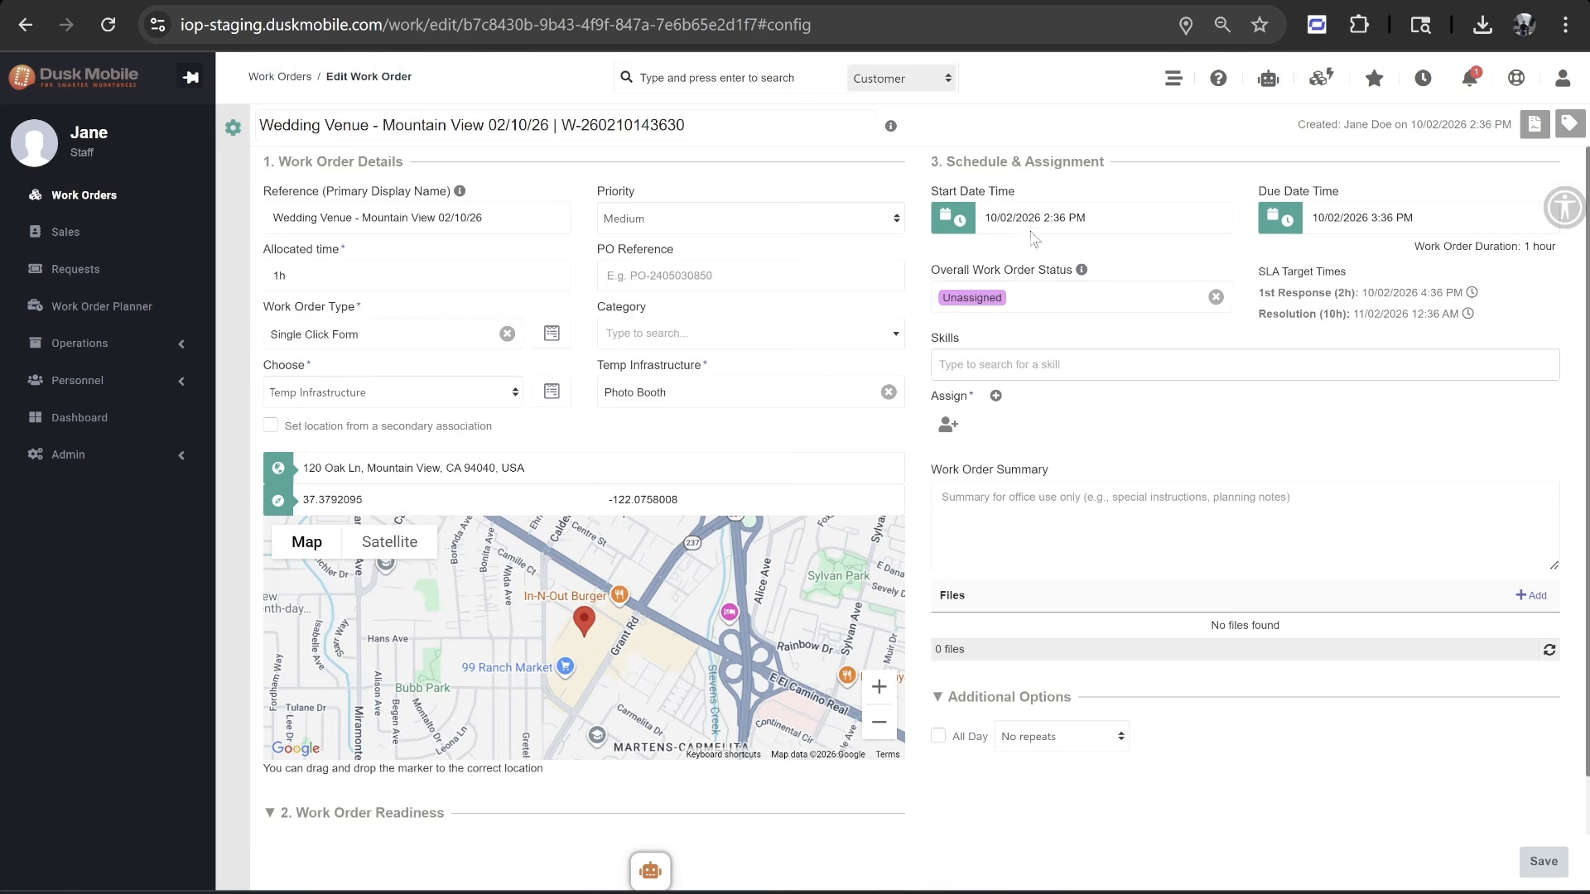
# Set the work order's start date time to 10/02/2026 4:00 PM
pyautogui.click(950, 432)
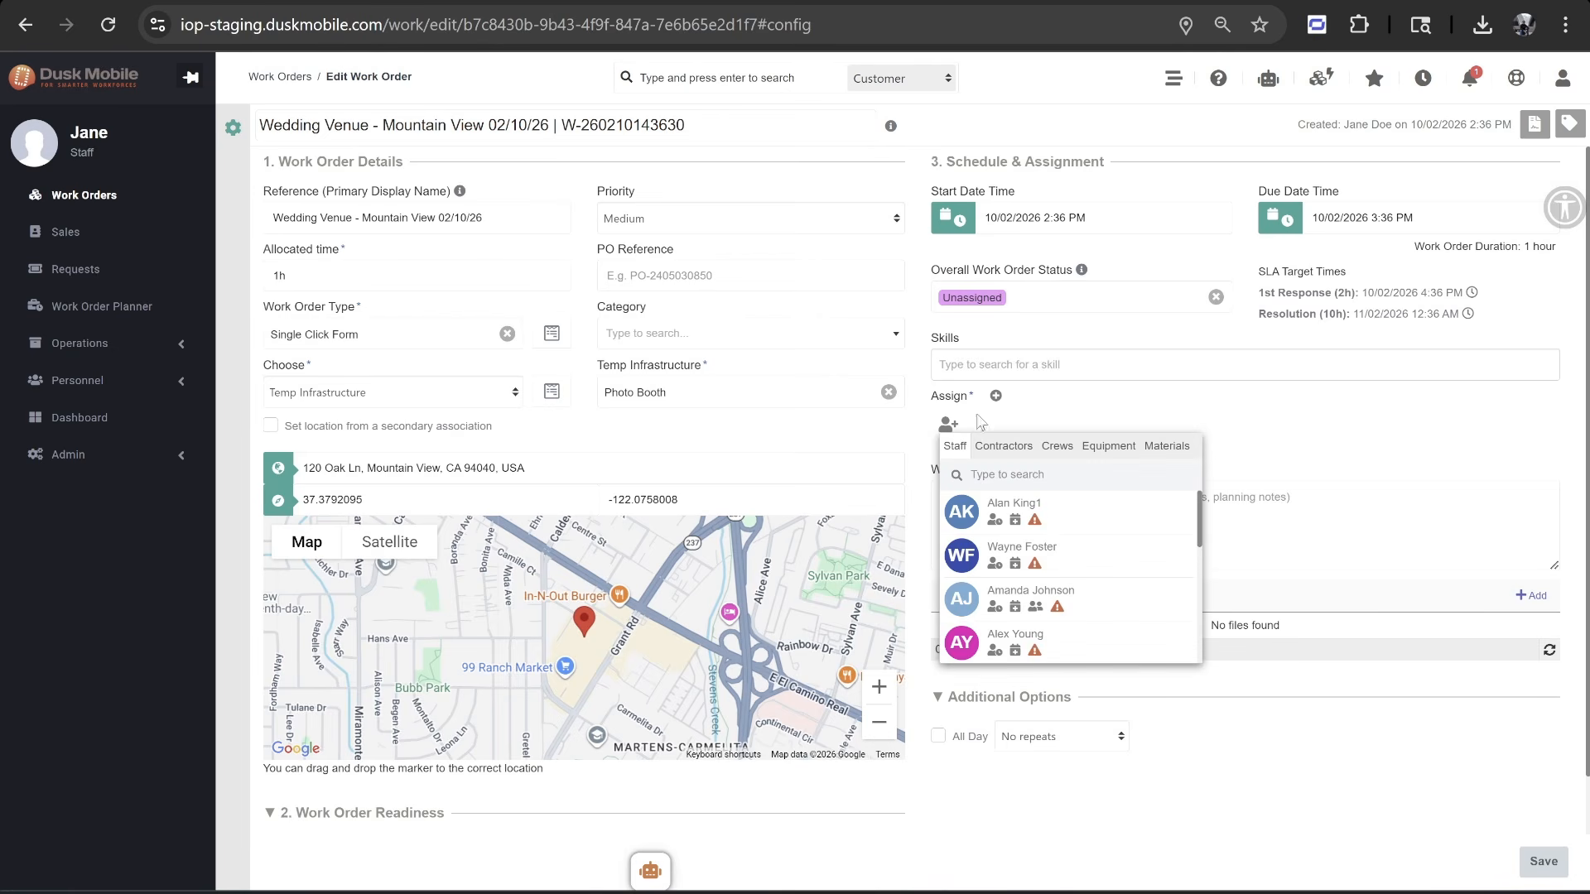
pyautogui.click(1151, 332)
pyautogui.click(1087, 228)
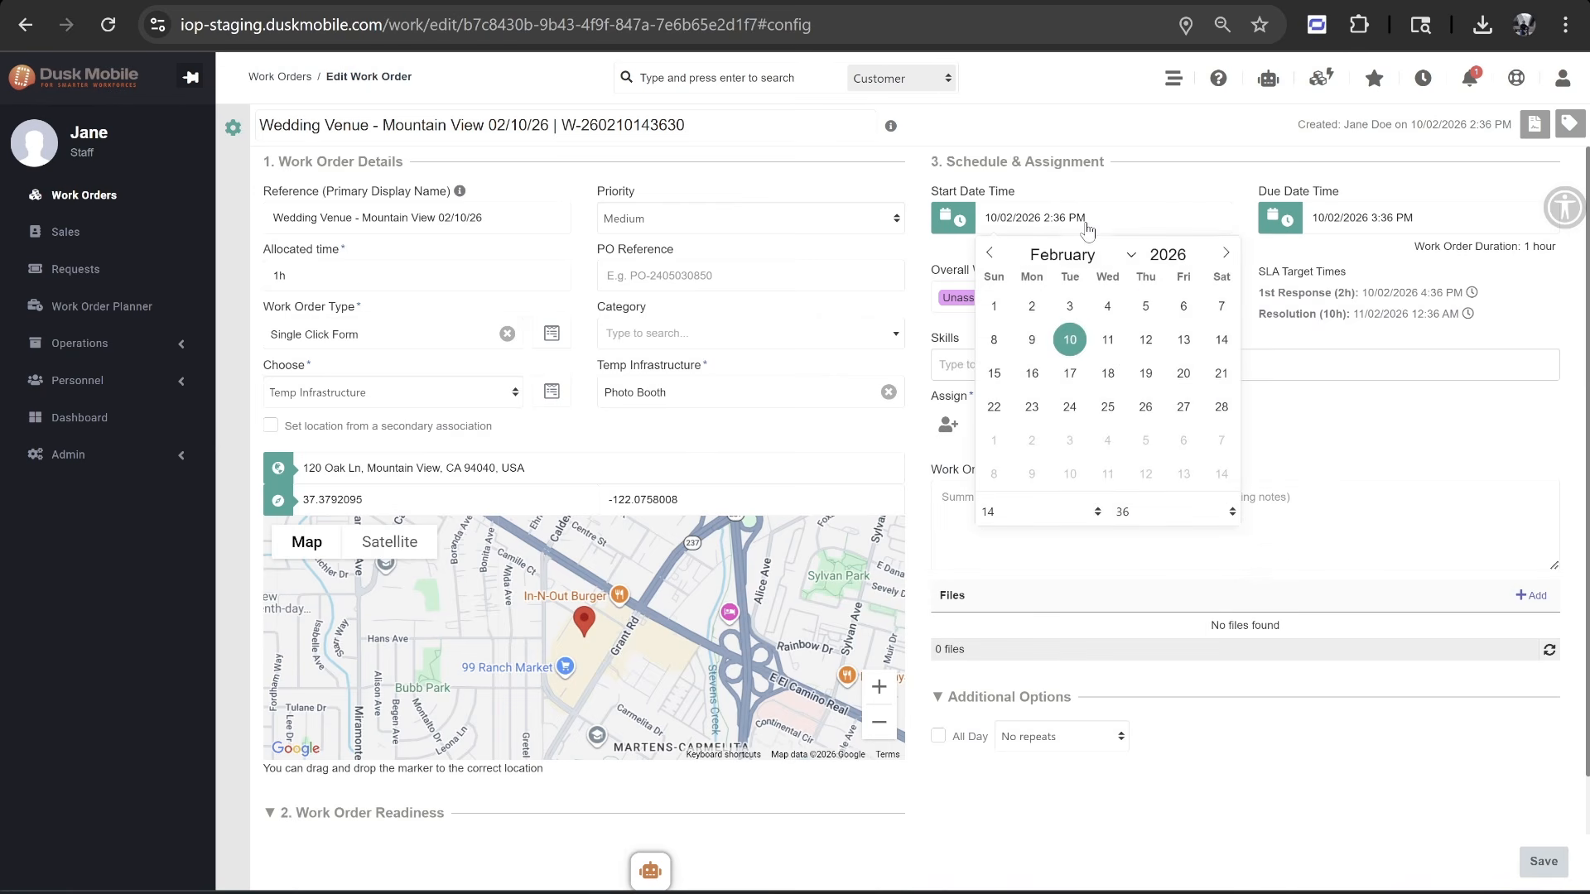
pyautogui.click(1032, 508)
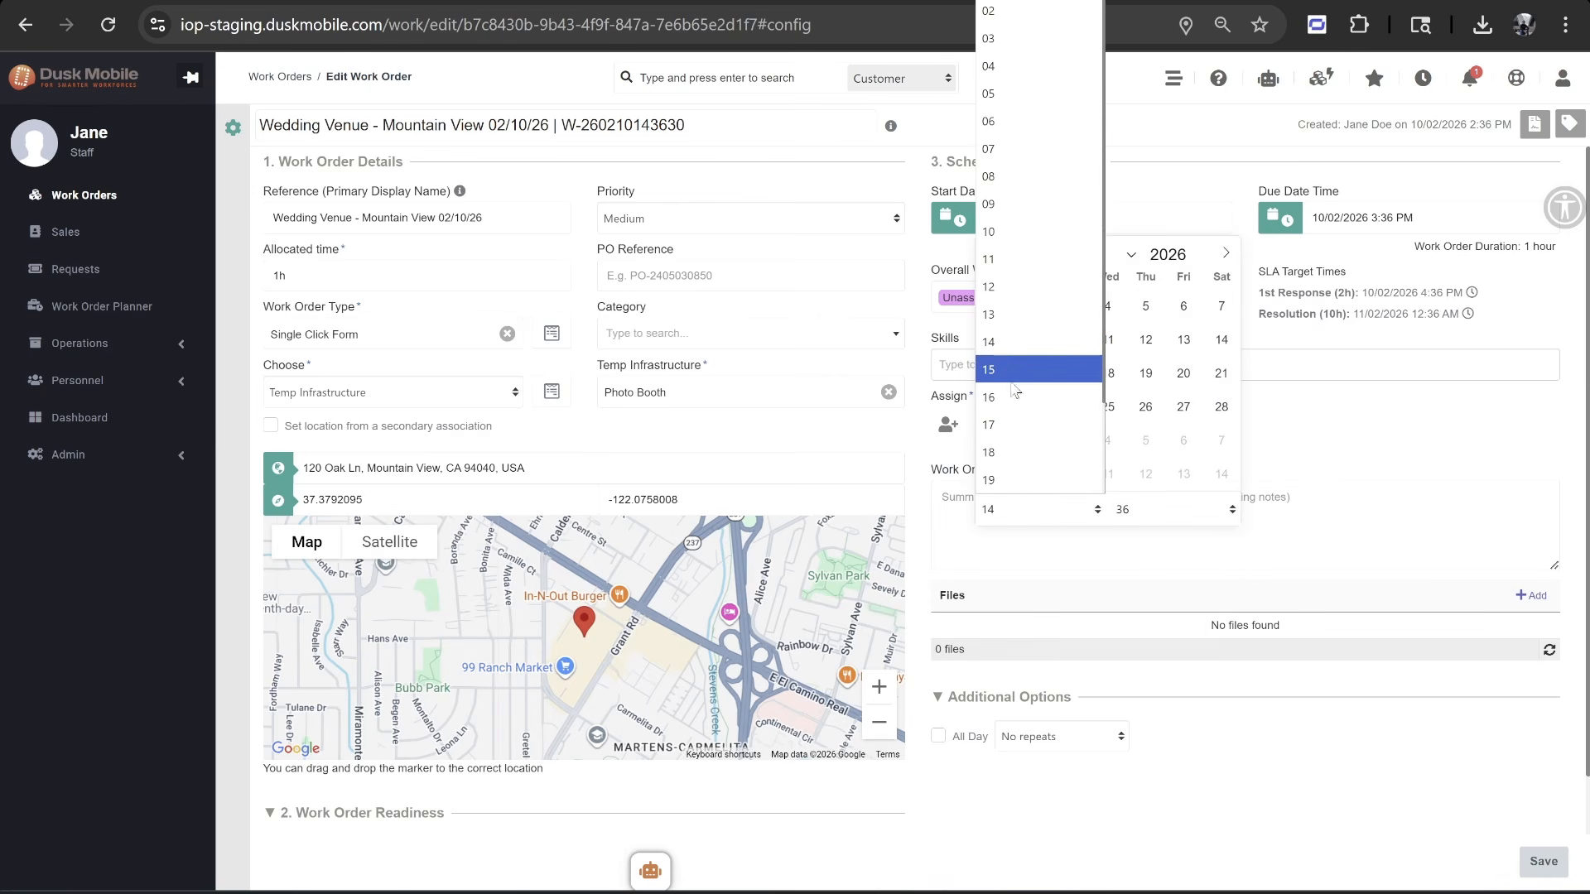
pyautogui.click(1015, 395)
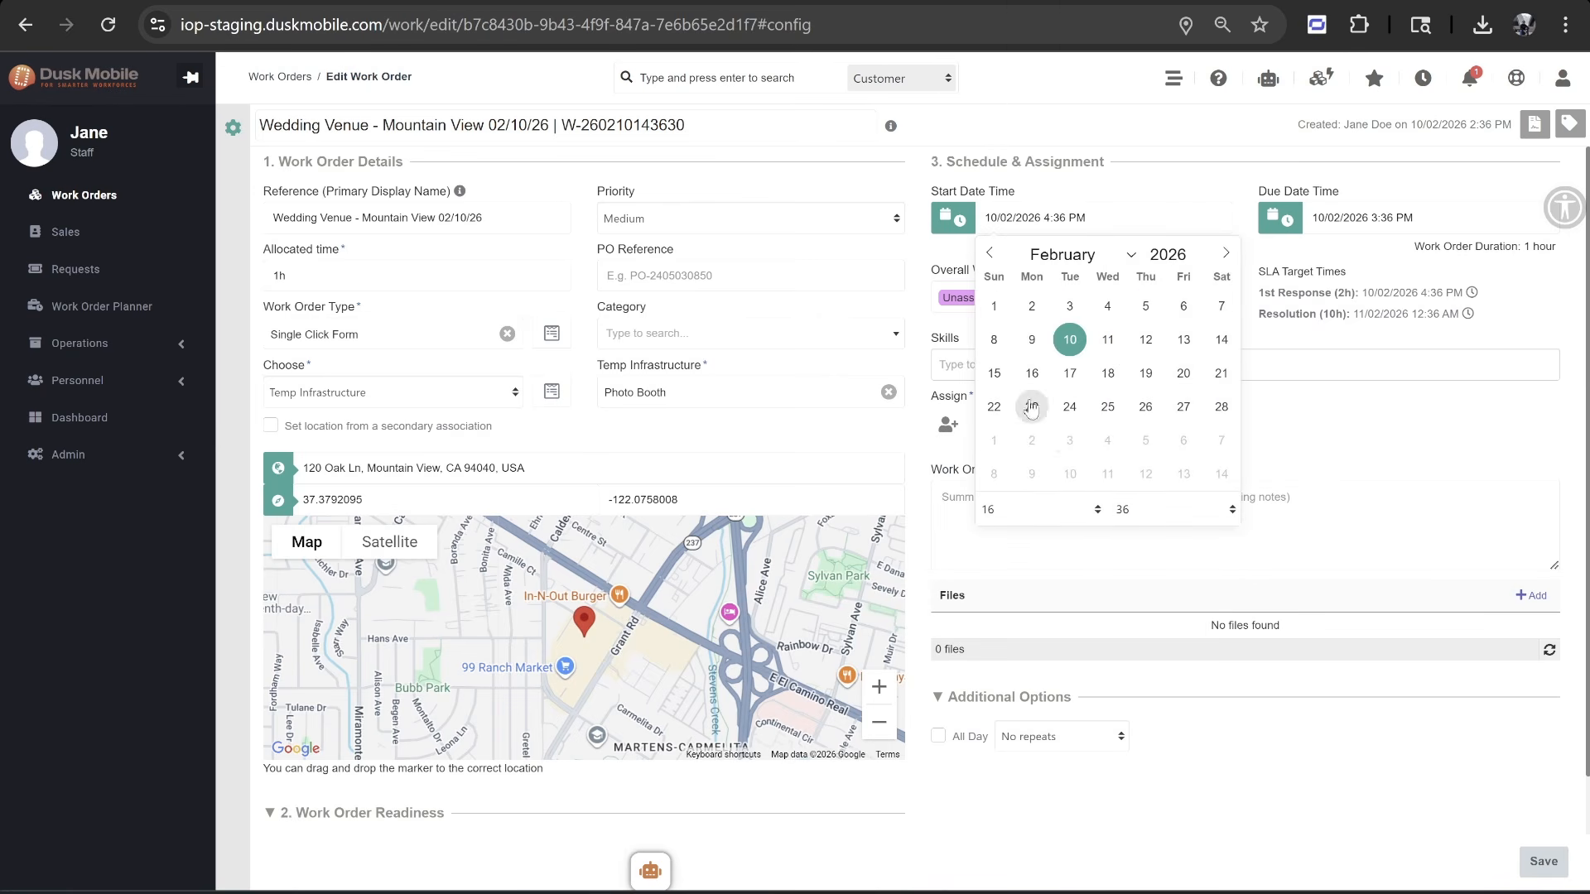
pyautogui.click(1156, 509)
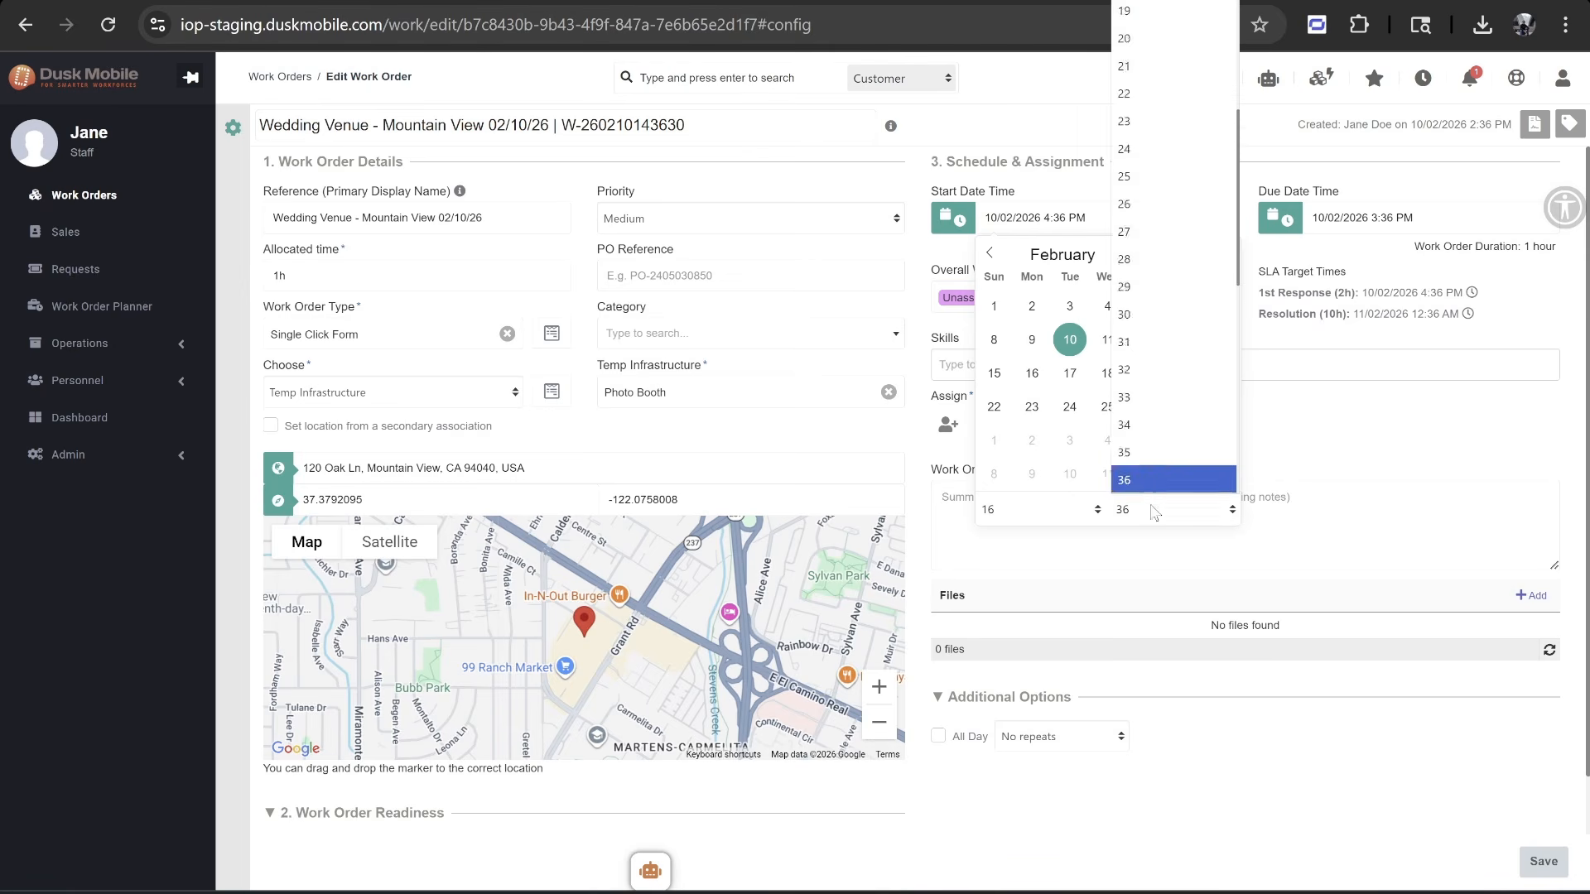
pyautogui.scroll(5, 1174, 248)
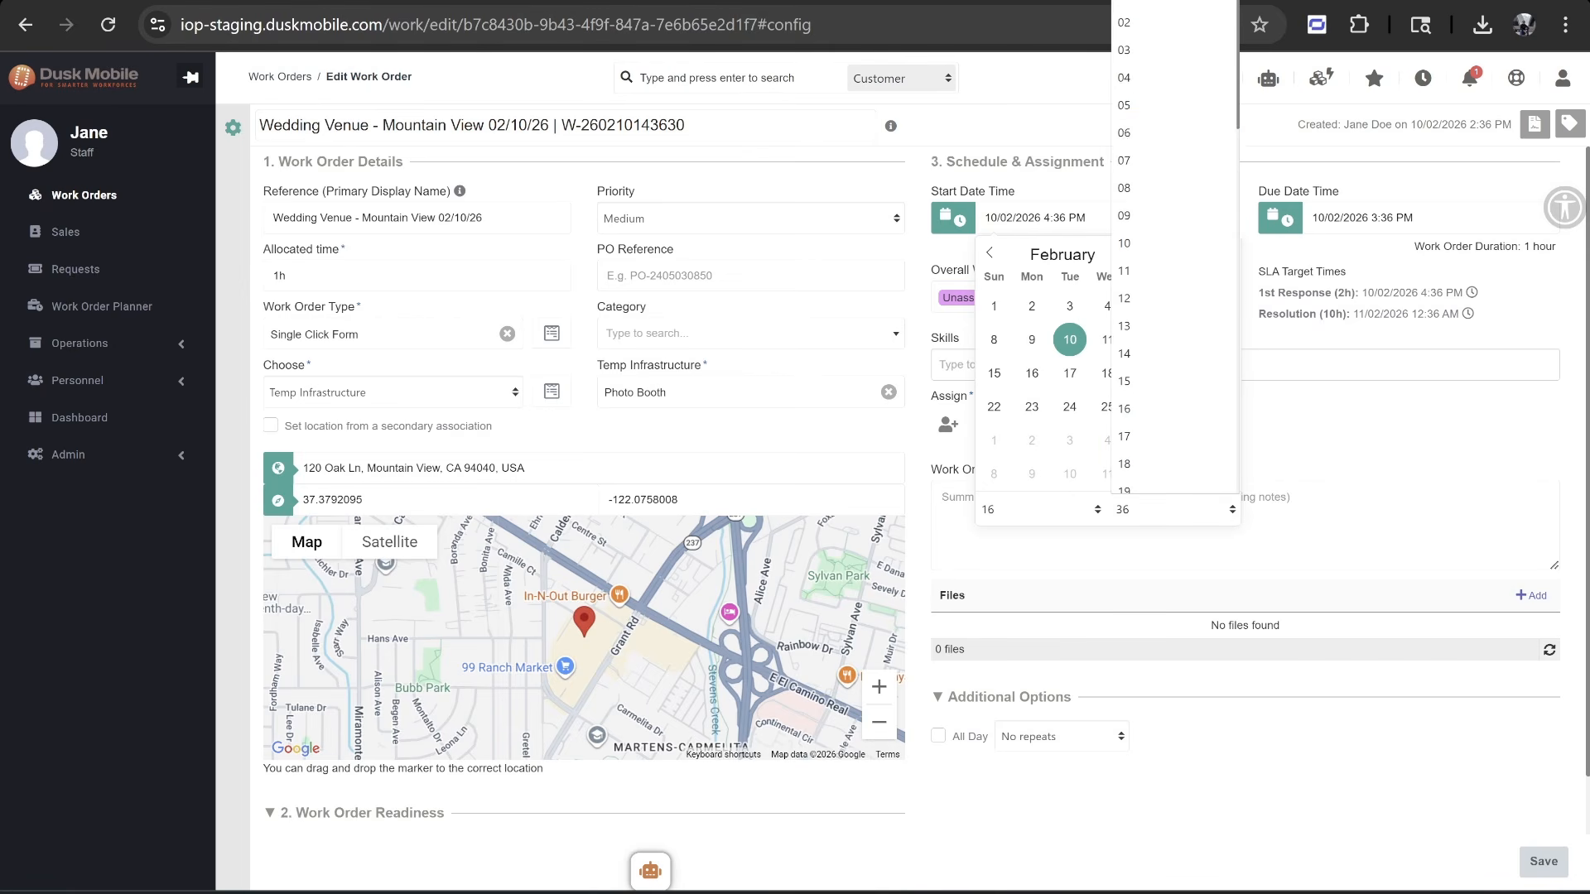
pyautogui.click(1180, 2)
pyautogui.click(1343, 411)
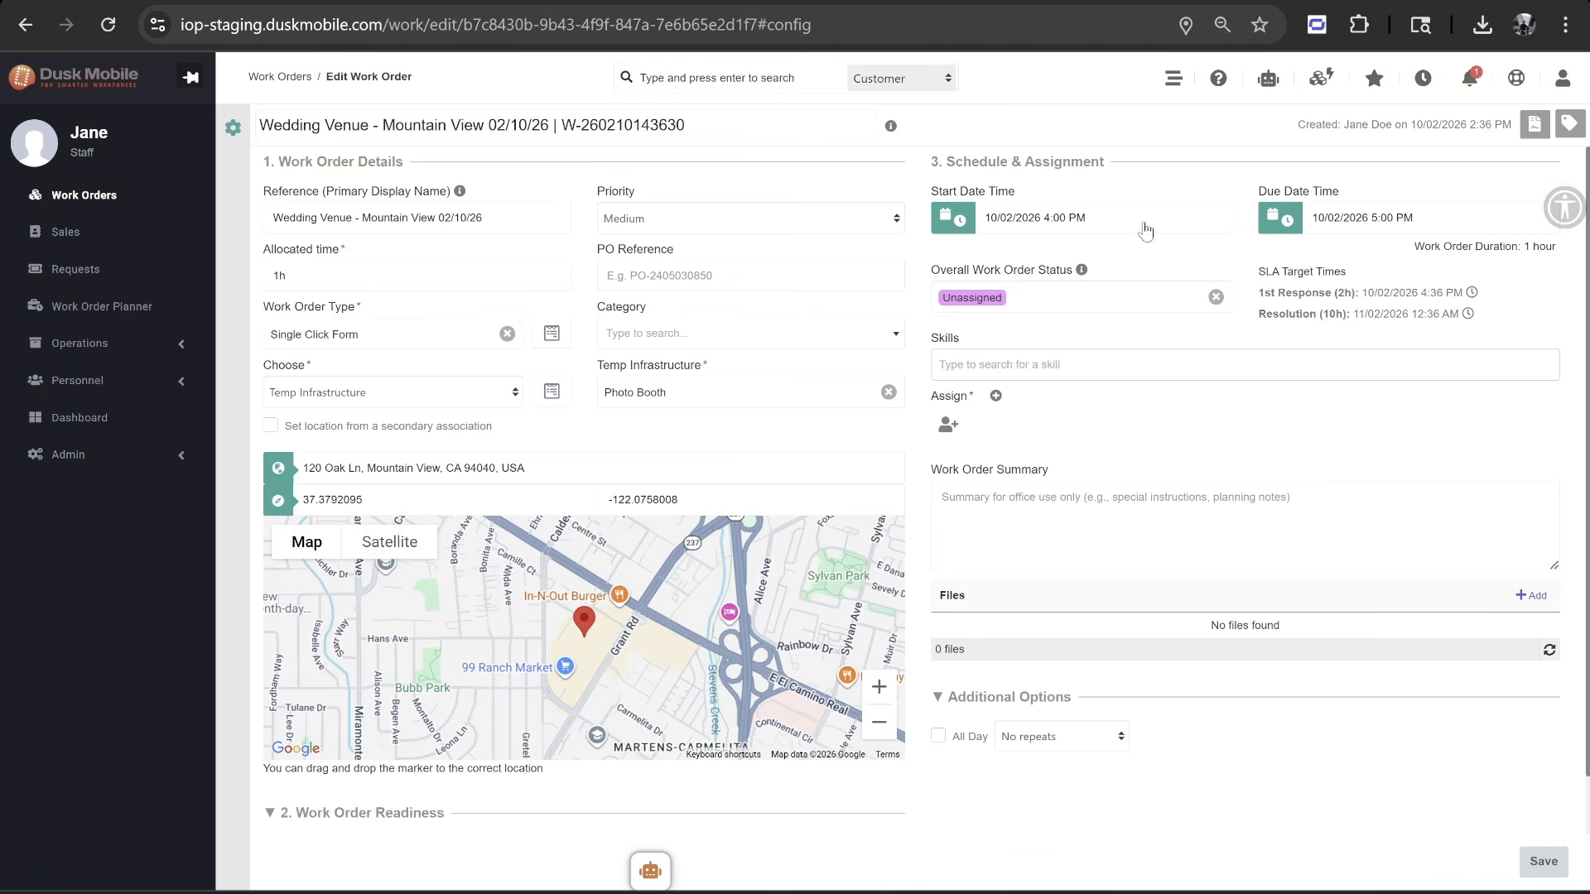
# Assign the first listed staff member to the work order and dispatch it immediately
pyautogui.click(948, 425)
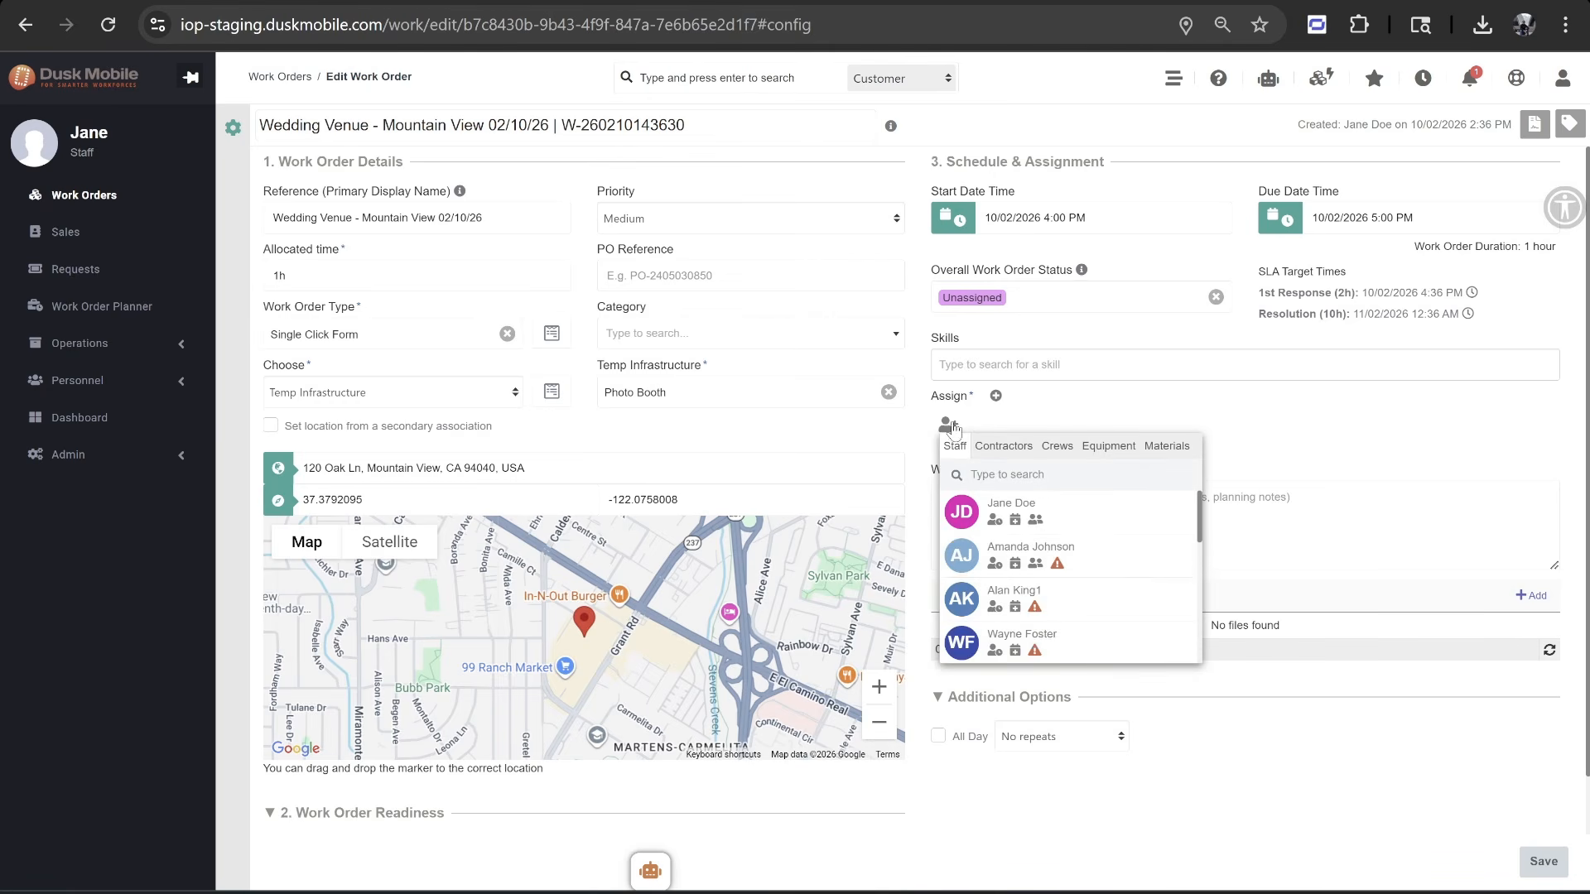
pyautogui.click(1118, 513)
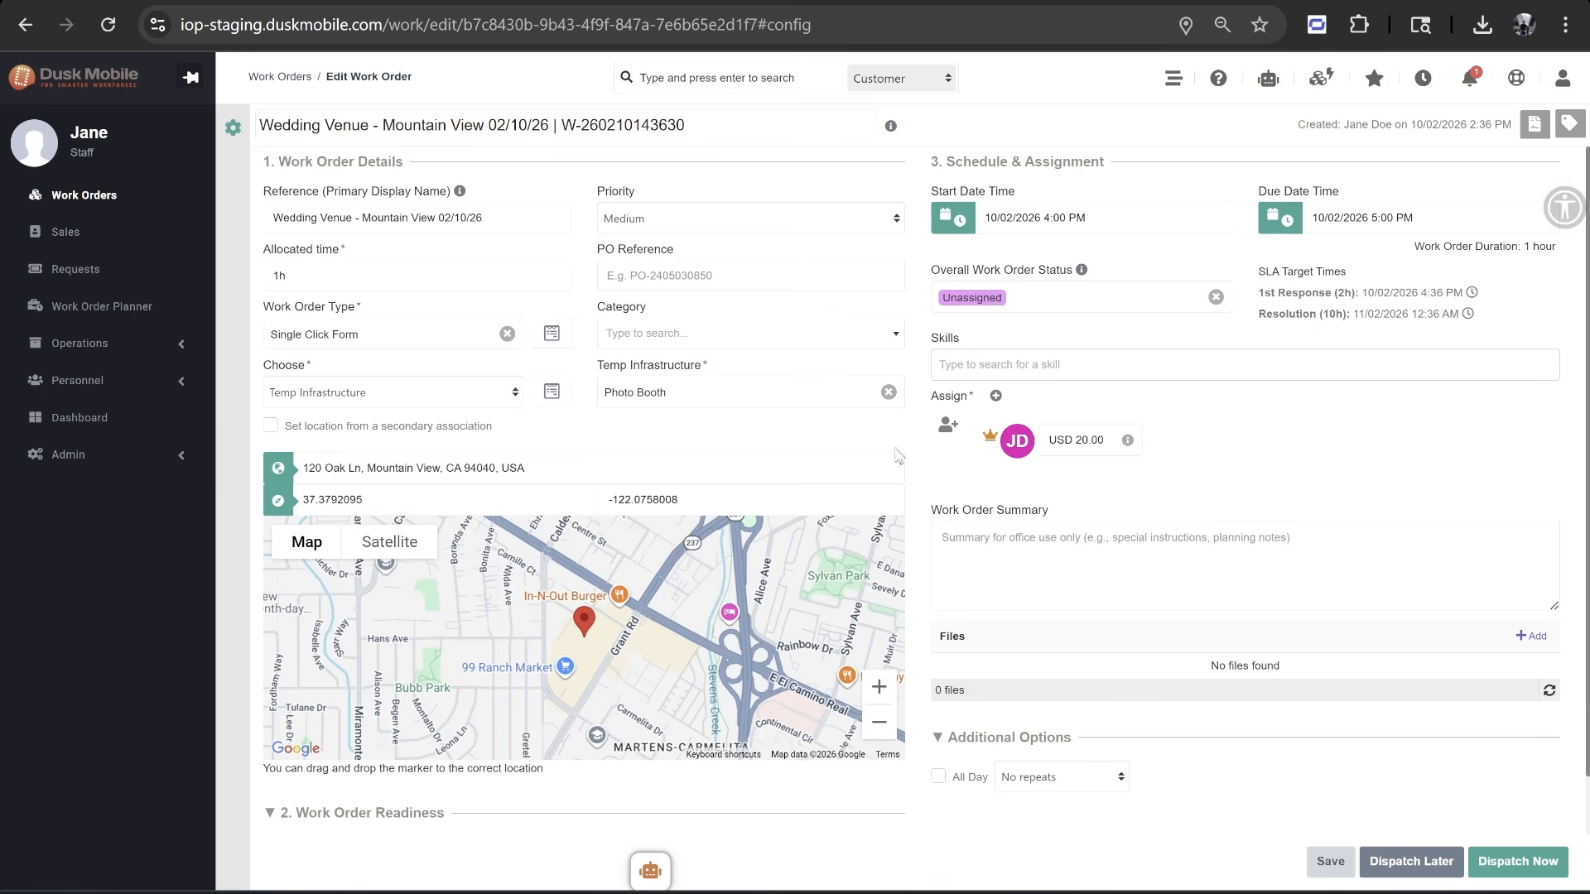
pyautogui.click(1508, 865)
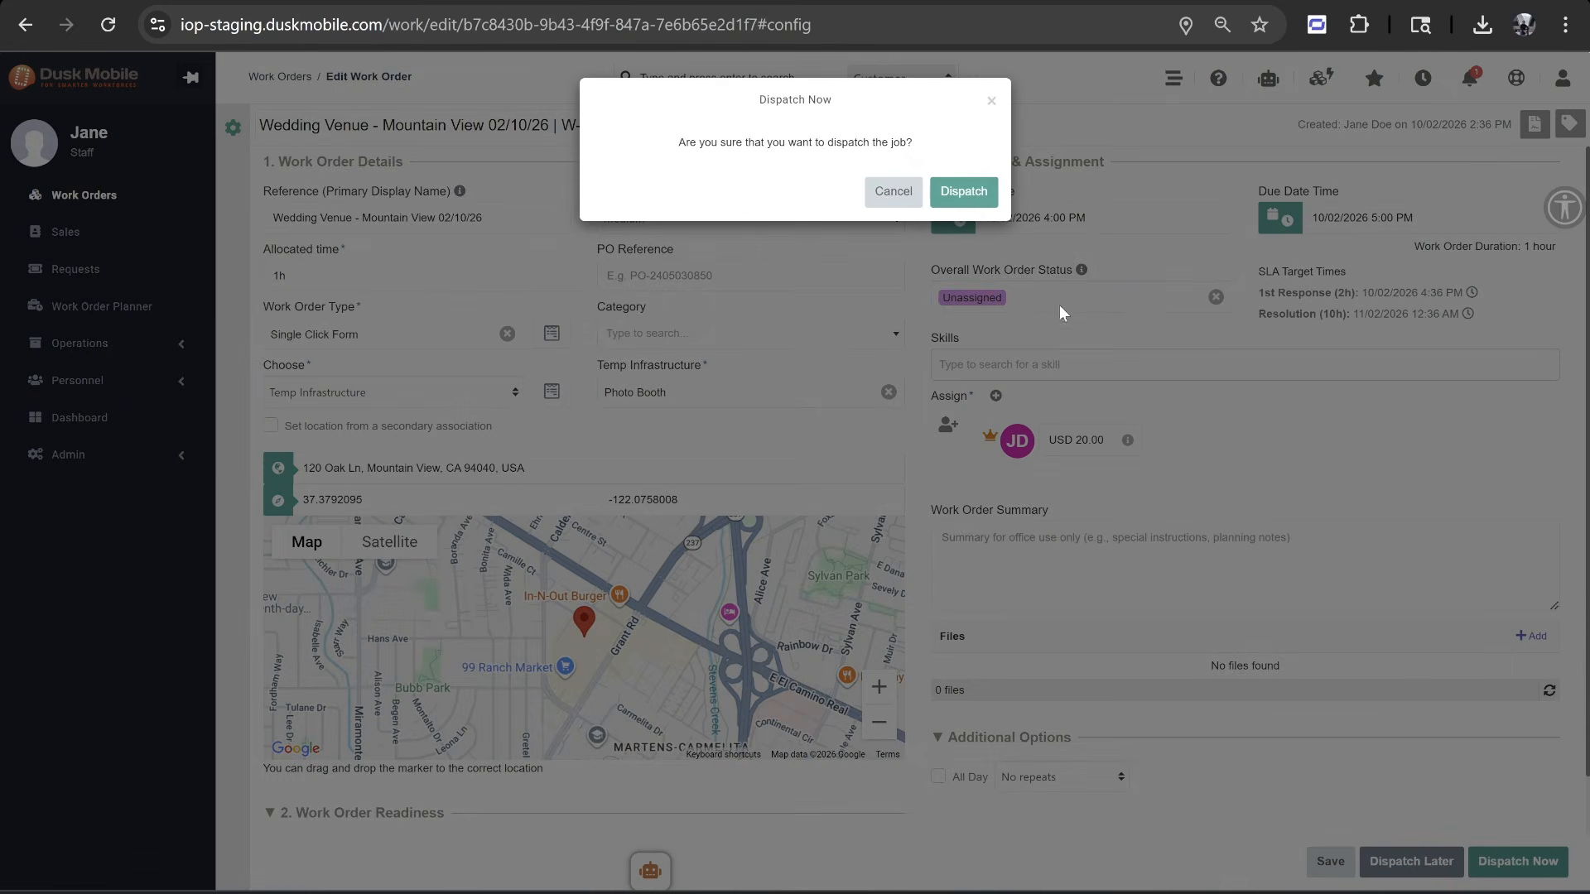
pyautogui.click(963, 192)
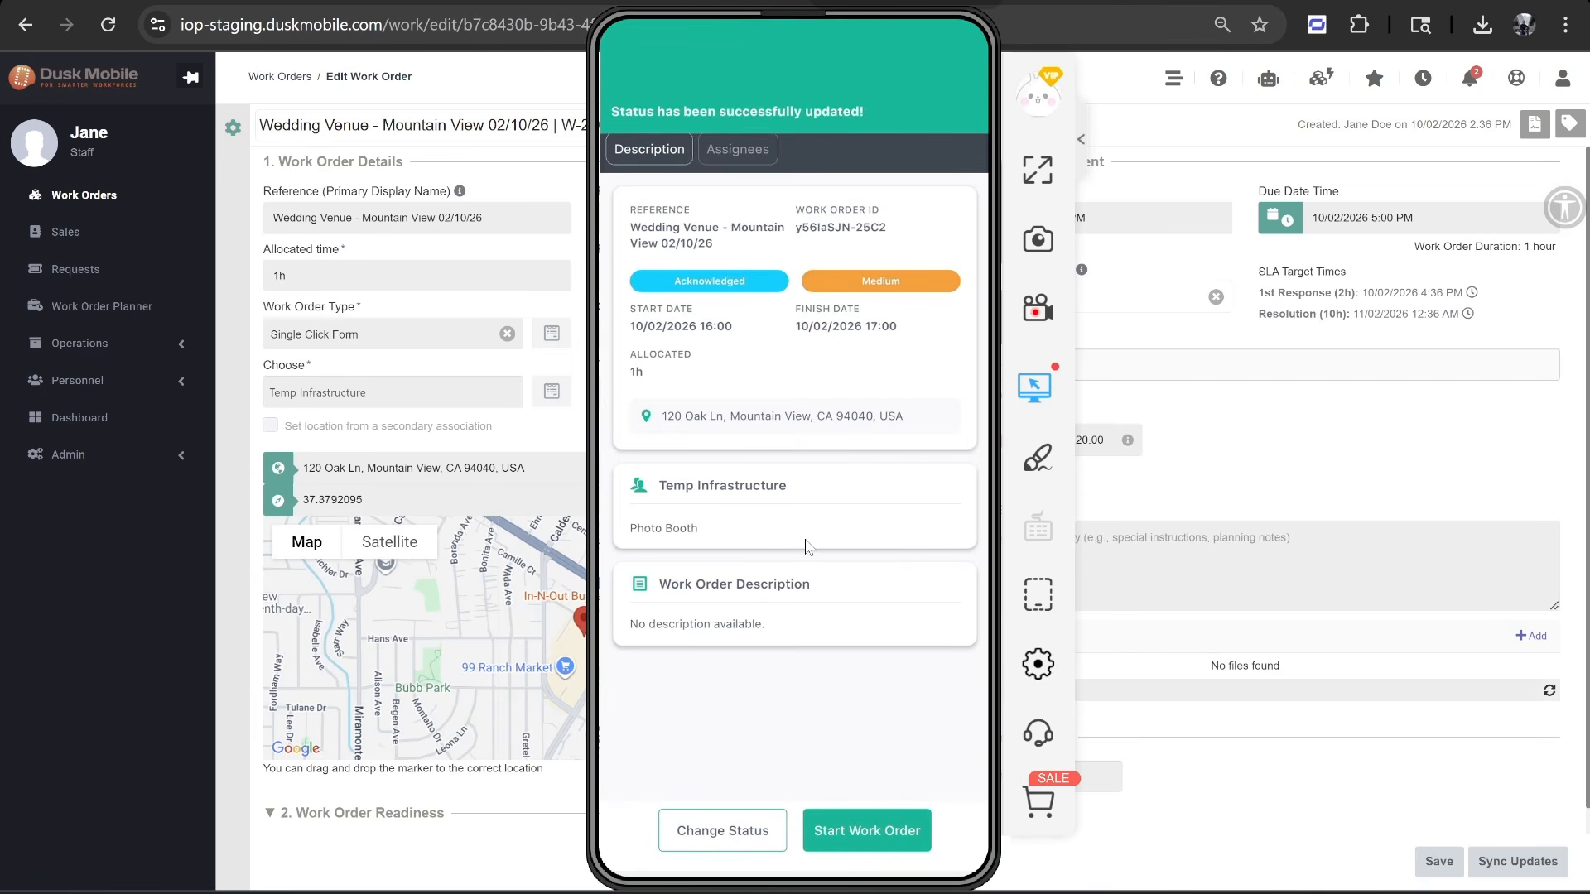
# In the mobile app, submit the work order's Single Click Form with Net 30 payment terms and the terms and conditions agreed
pyautogui.click(808, 546)
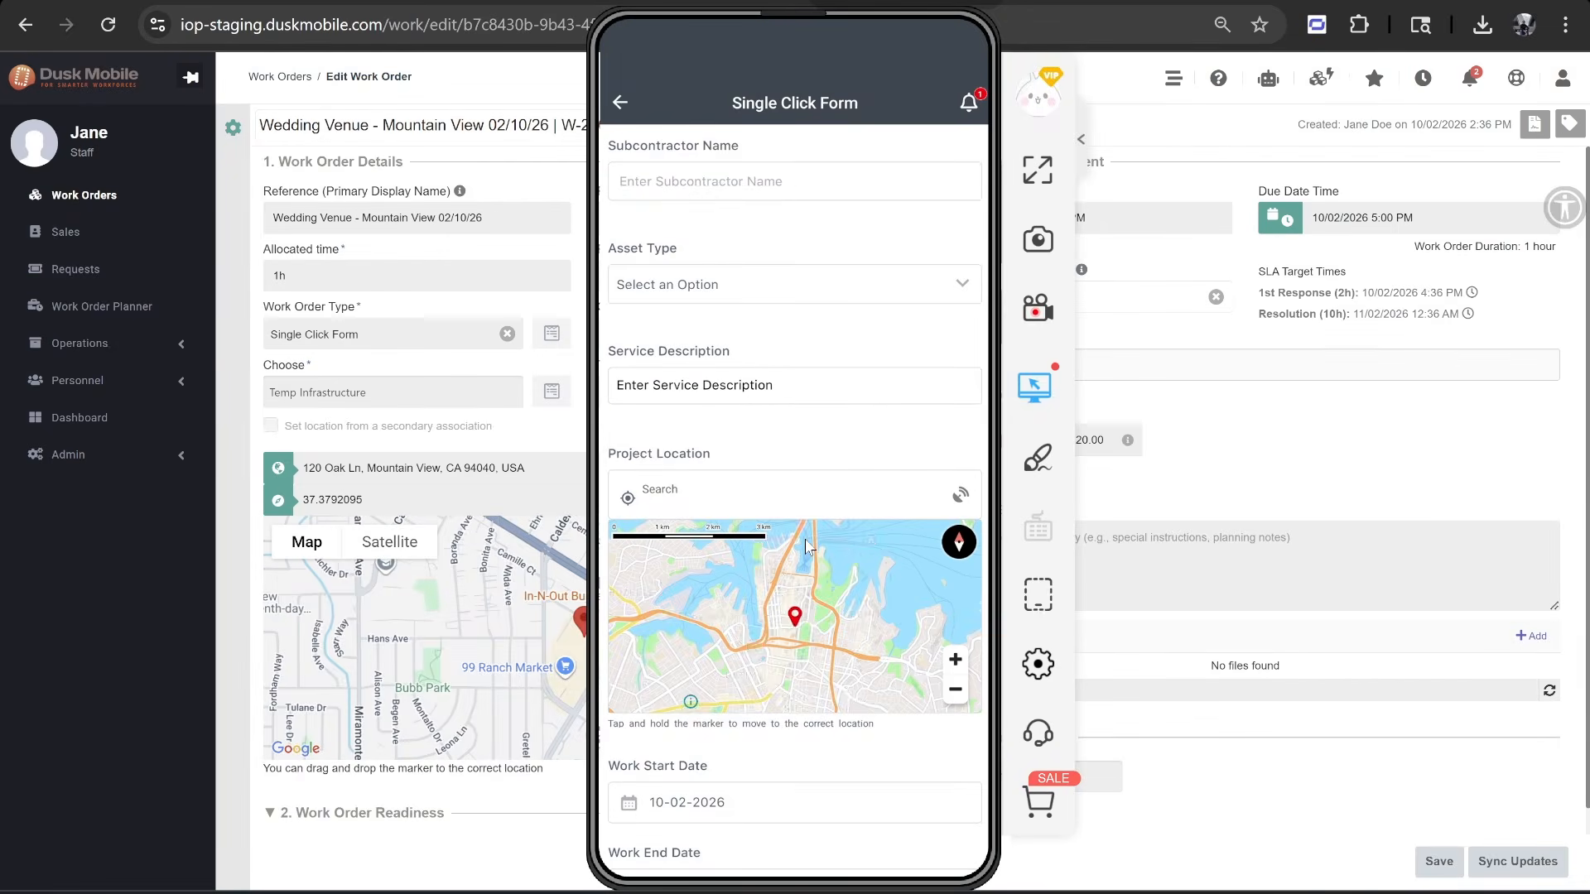
pyautogui.scroll(-8, 808, 547)
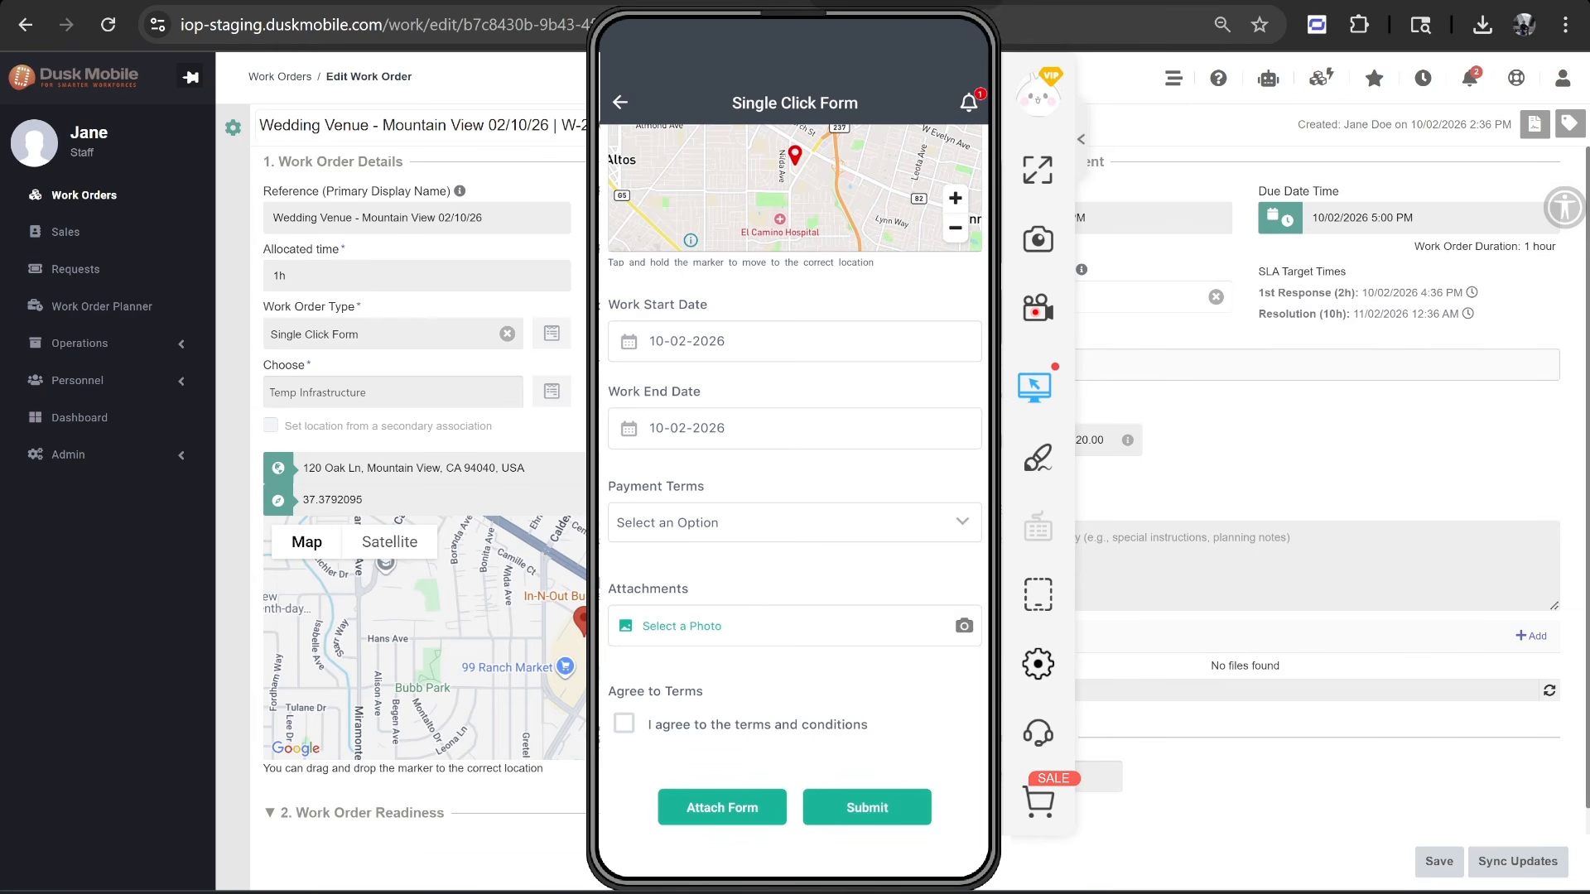
pyautogui.click(795, 522)
pyautogui.click(795, 614)
pyautogui.click(625, 724)
pyautogui.click(867, 807)
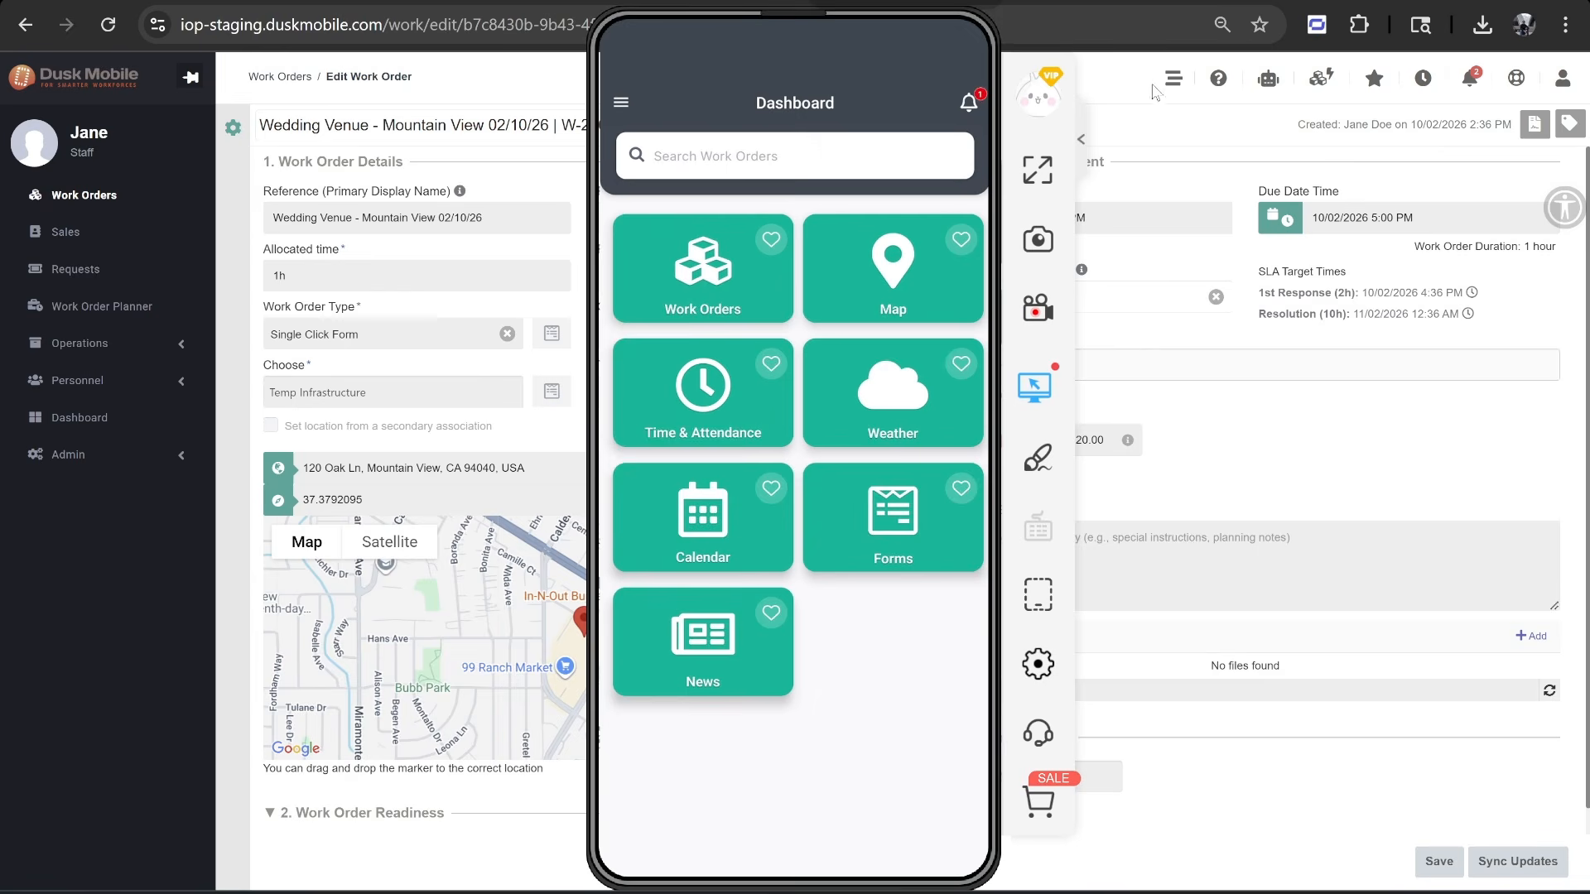
# Back in the web app's work order list, open the Wedding Venue - Mountain View 02/10/26 work order's forms and review the submitted Single Click Form
pyautogui.click(1124, 84)
pyautogui.click(282, 76)
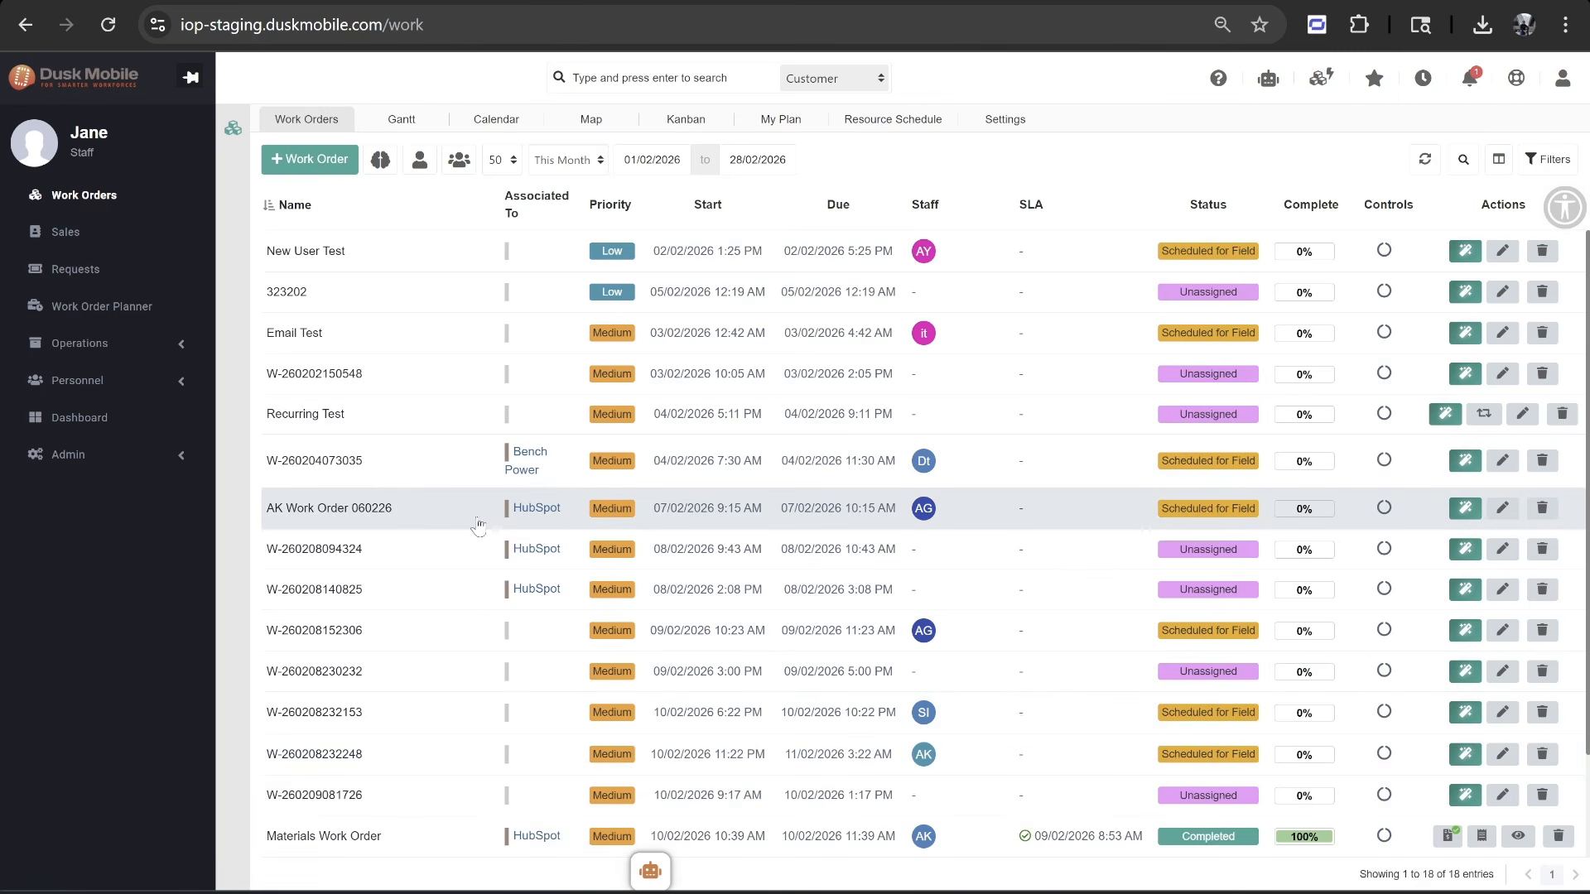
pyautogui.scroll(-1, 698, 612)
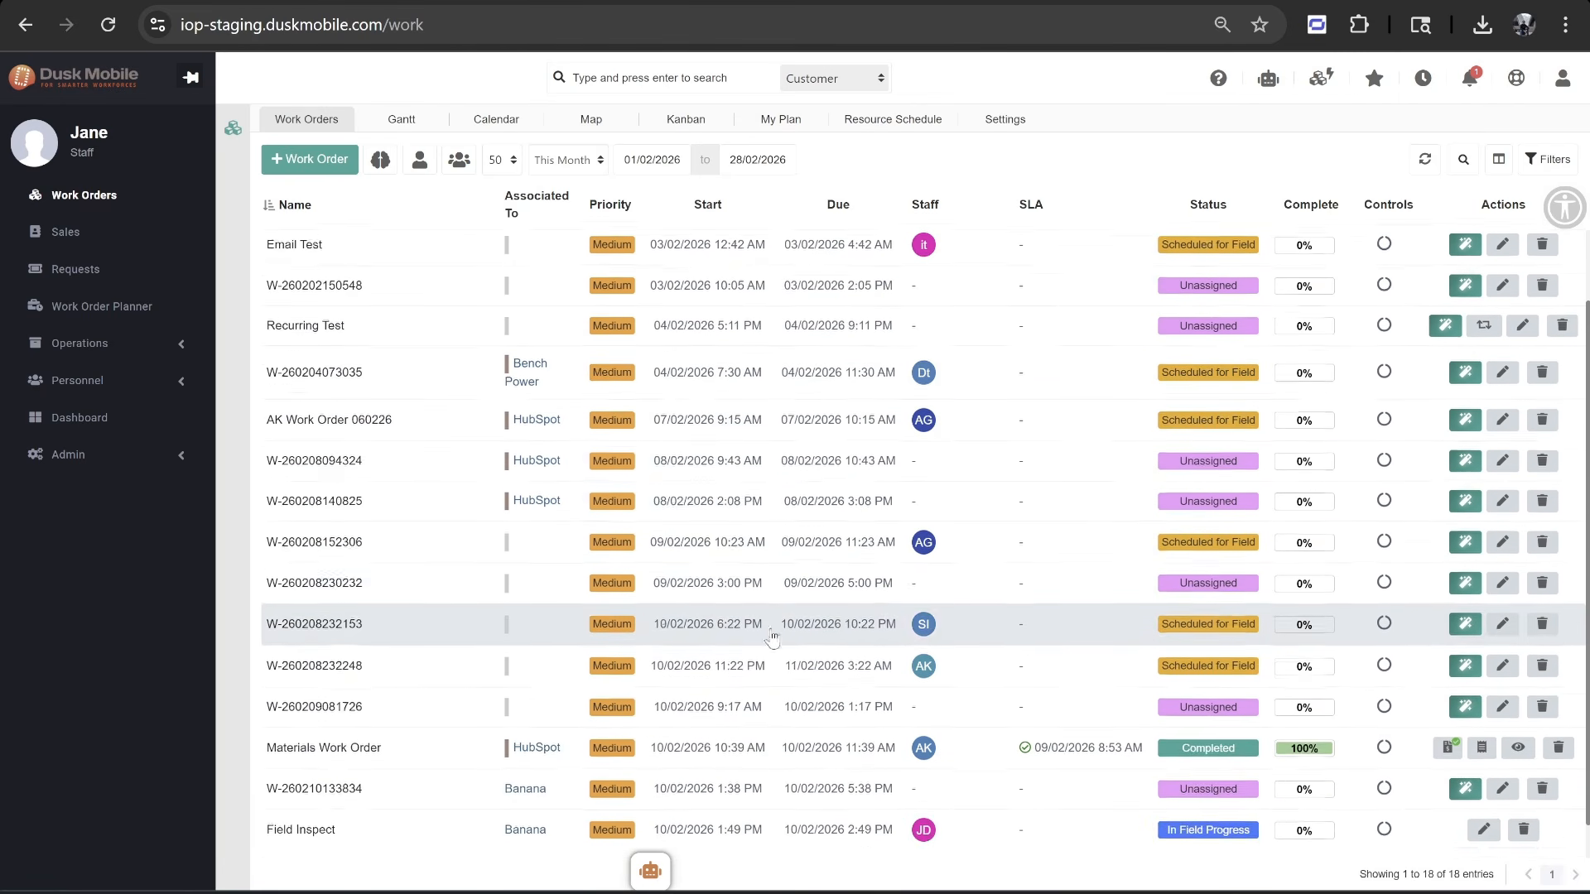
pyautogui.scroll(-1, 698, 629)
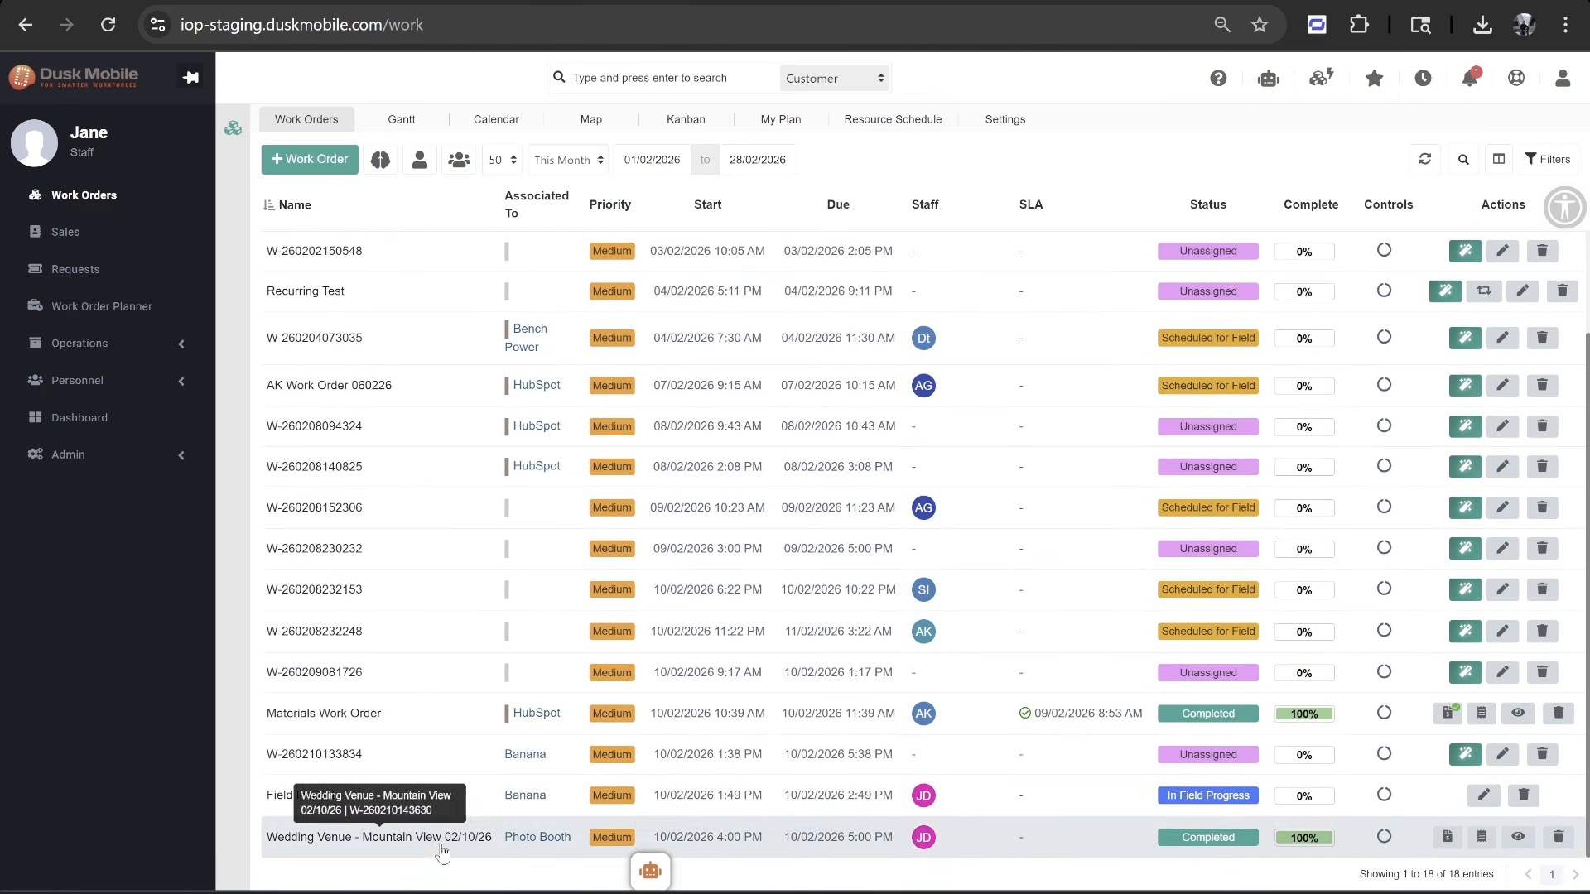
pyautogui.click(1482, 838)
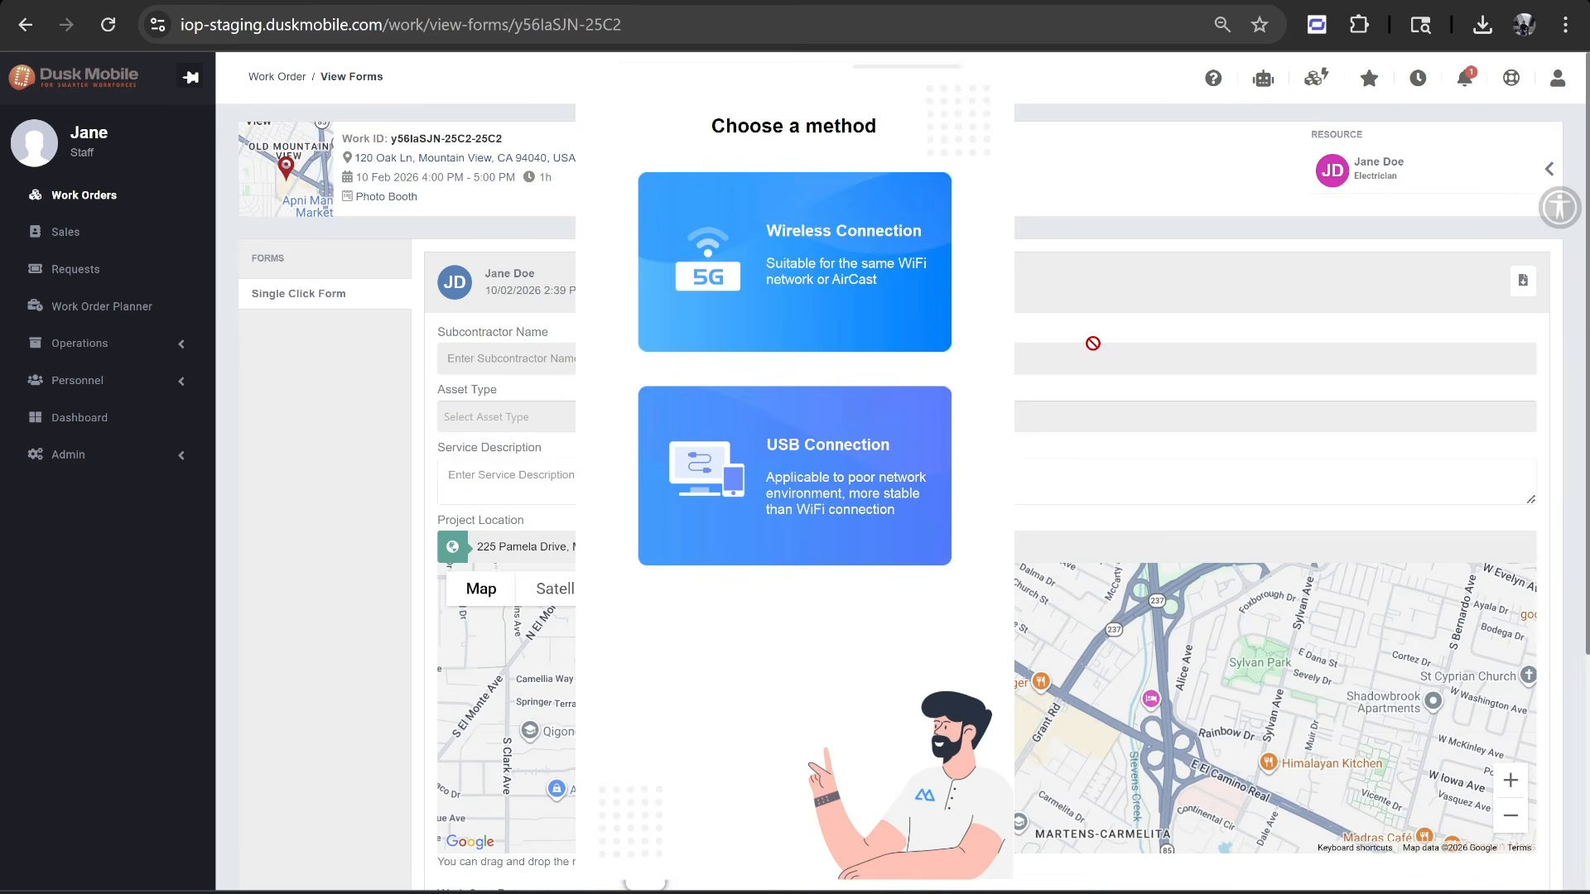
pyautogui.scroll(-4, 874, 553)
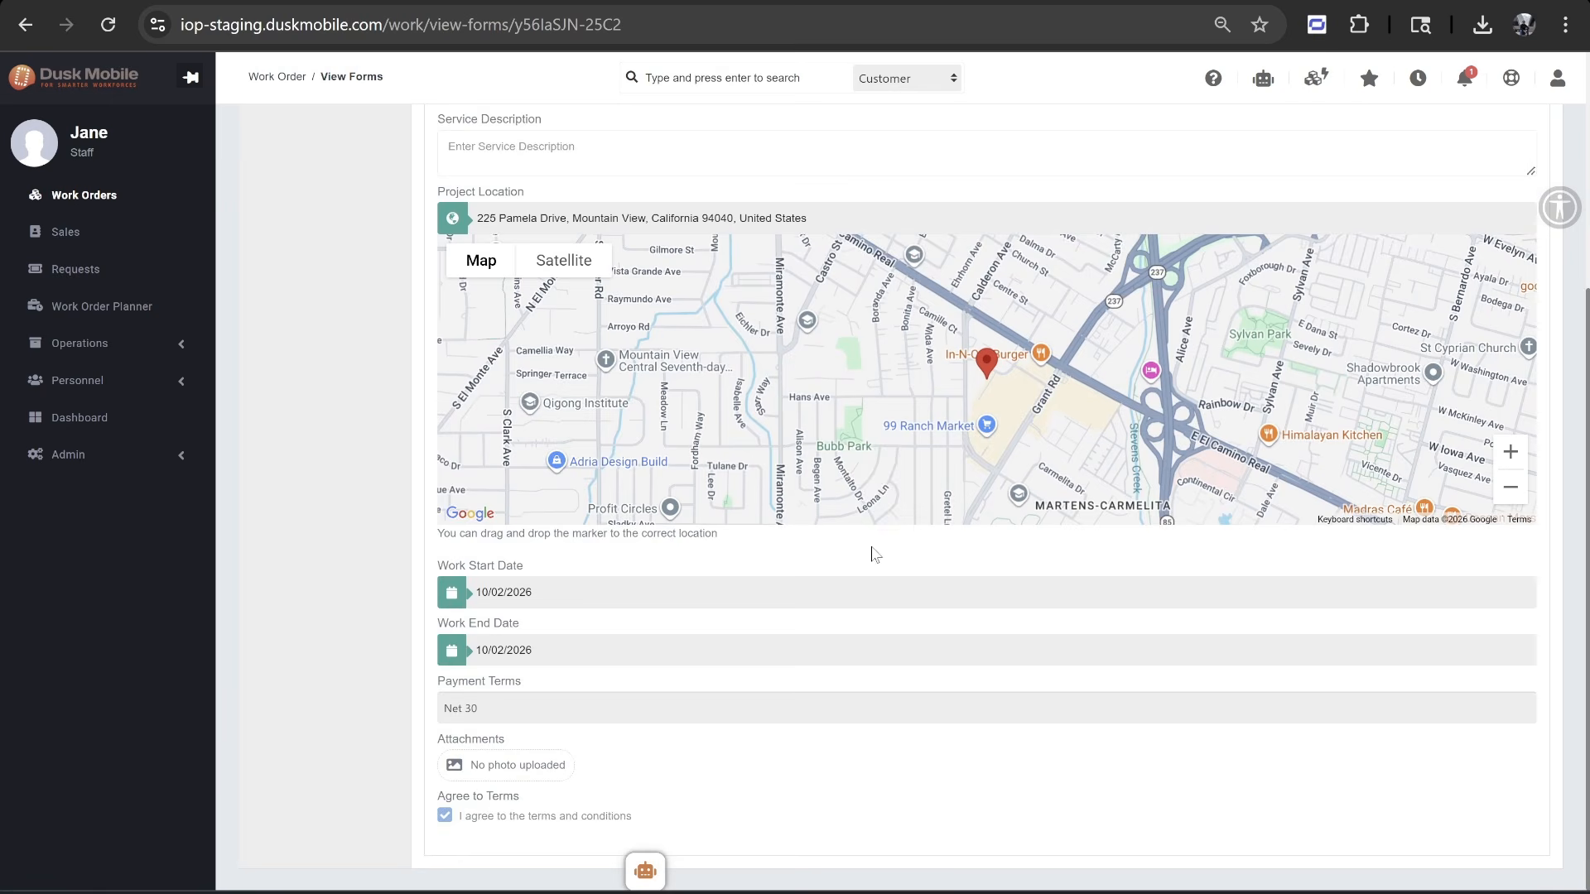
pyautogui.scroll(4, 870, 547)
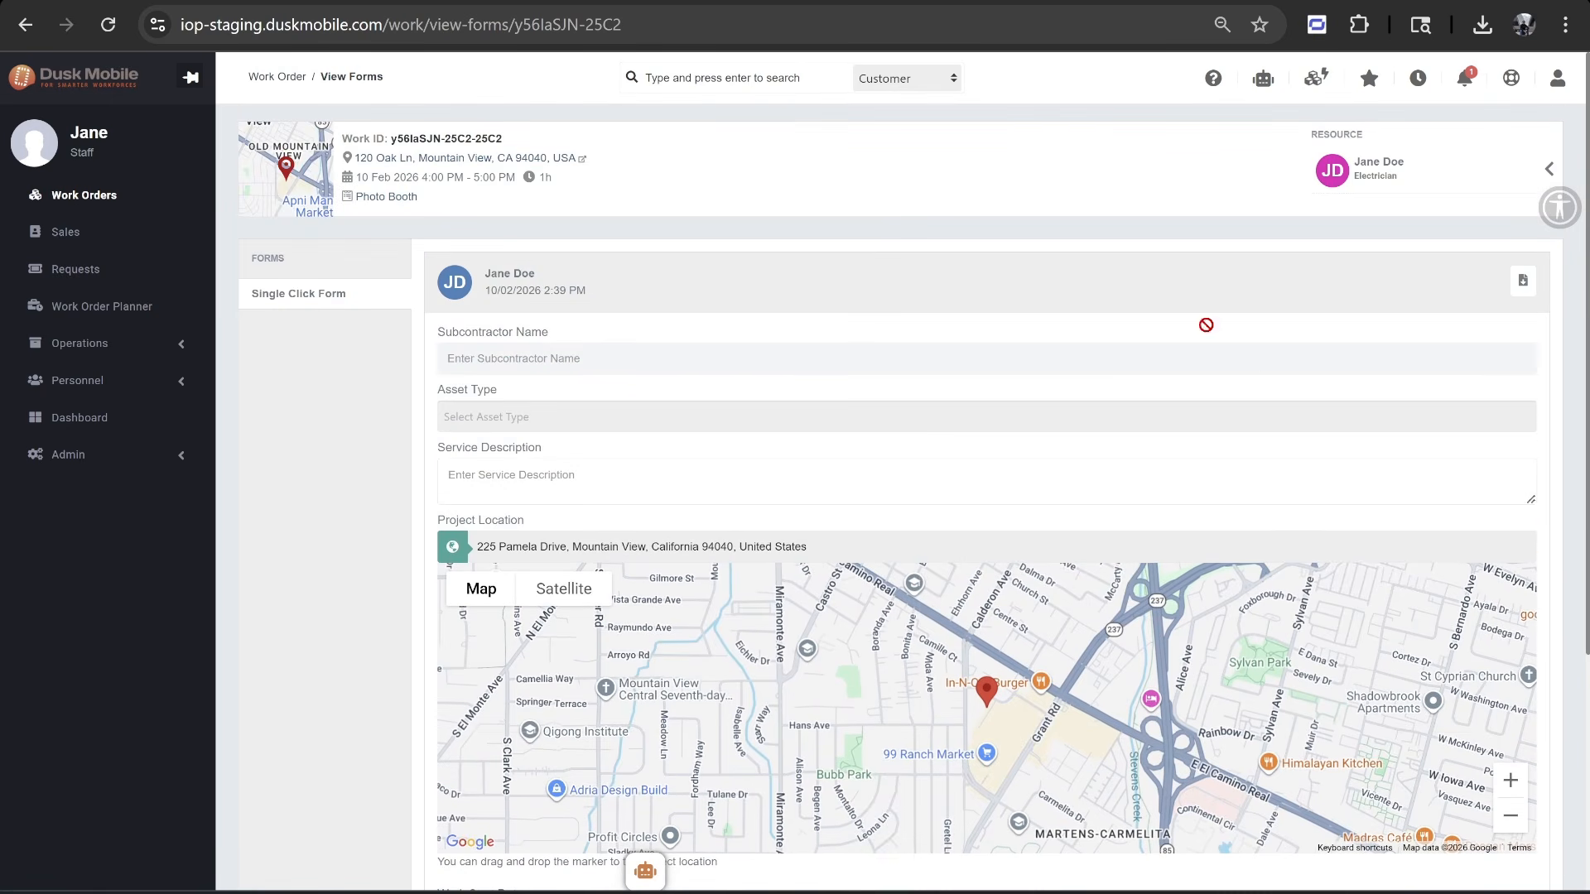